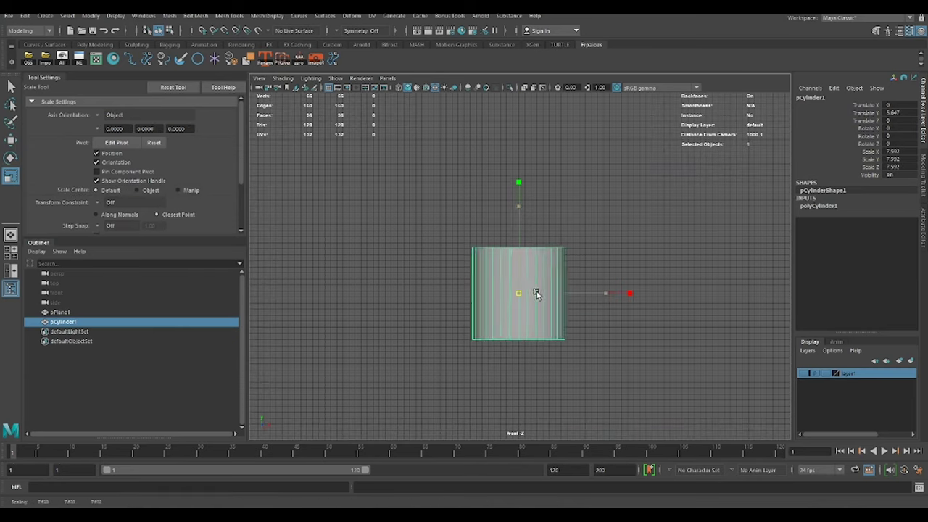
- Scale pCylinder1 up into a much taller, wider barrel body in the front view and select it
drag(530, 305, 584, 301)
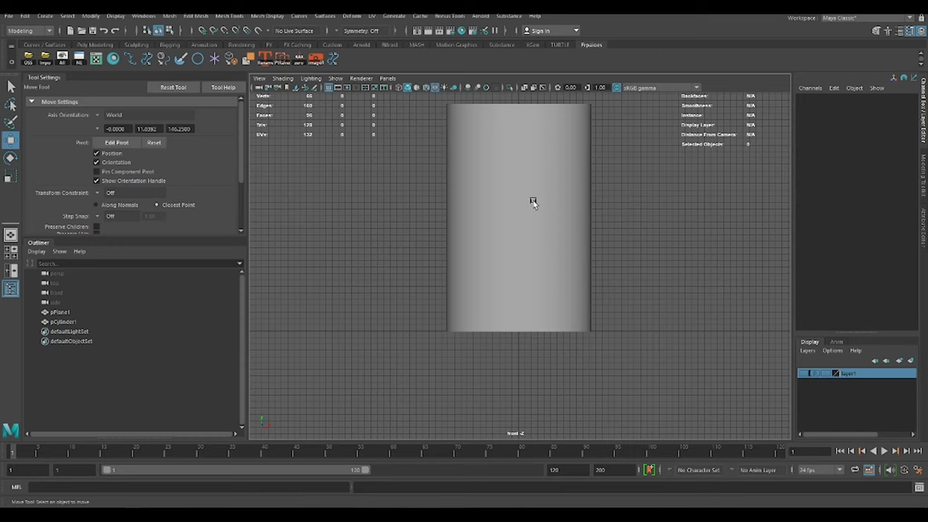
click(539, 192)
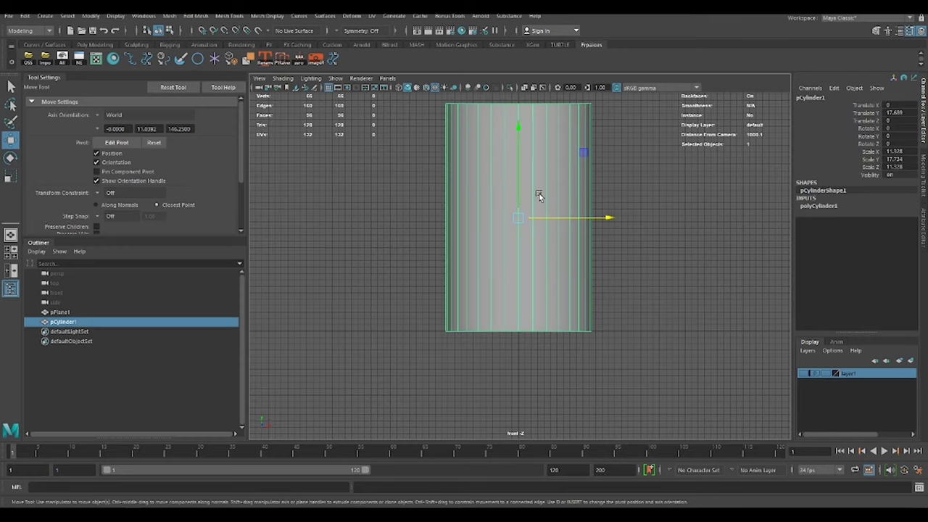
- Add two edge loops near the cylinder's ends and extrude the end face
shift+right_drag(529, 241, 539, 228)
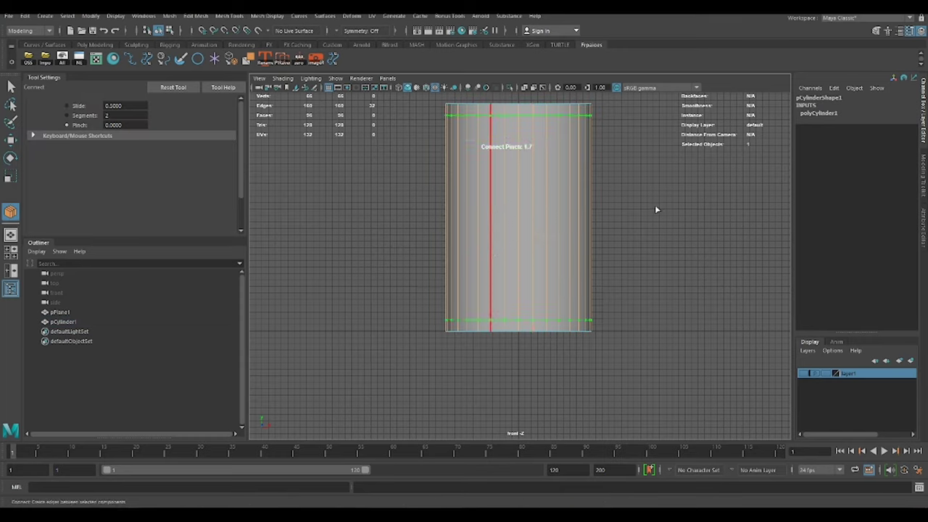
key(w)
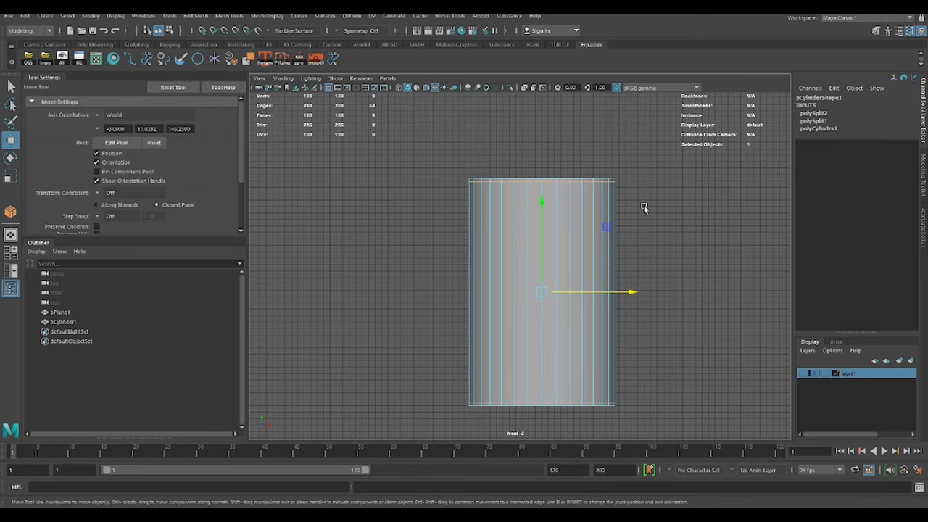
scroll(563, 268, up, 2)
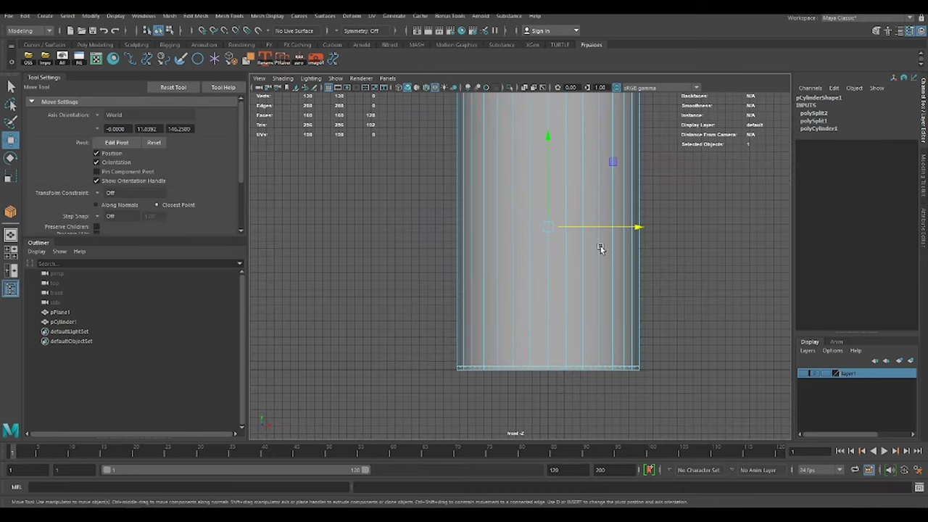
key(ctrl+e)
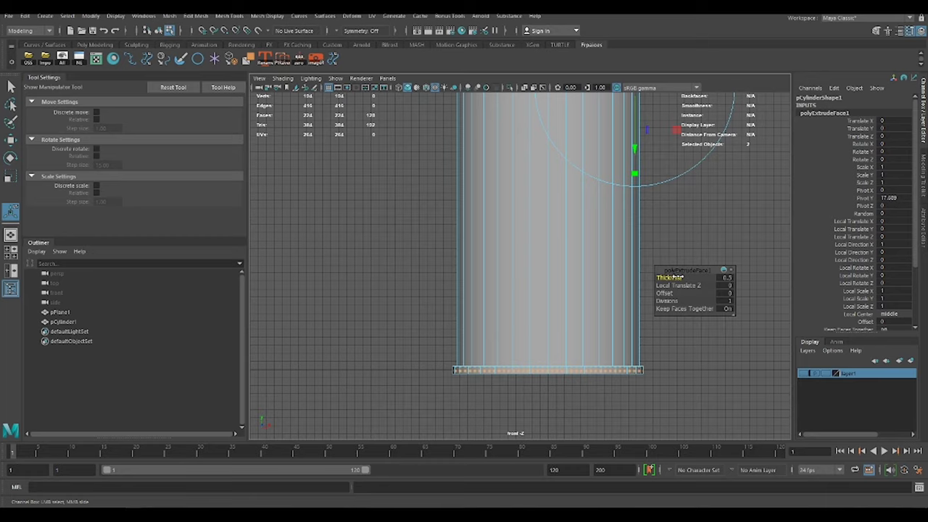
- In perspective view, select the cylinder's cap faces, extrude them and scale them inward
key(space)
drag(508, 280, 507, 246)
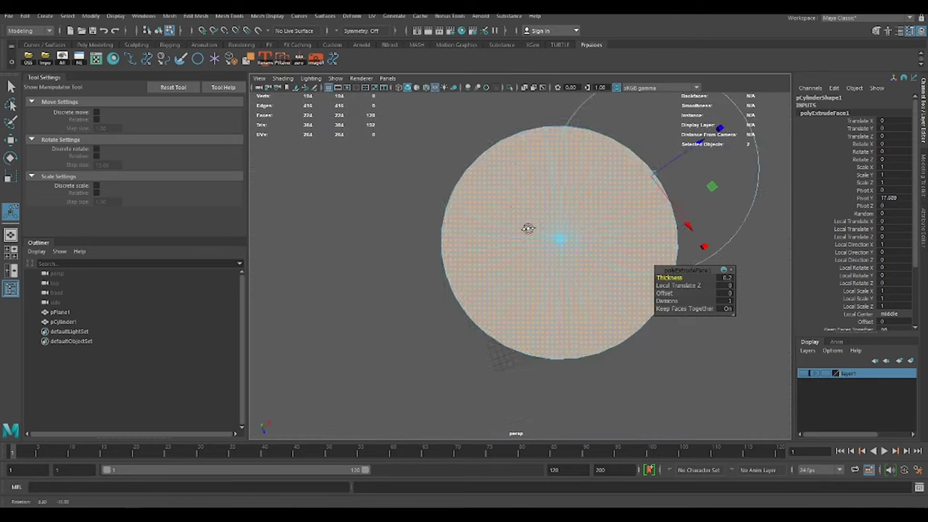
key(w)
click(604, 184)
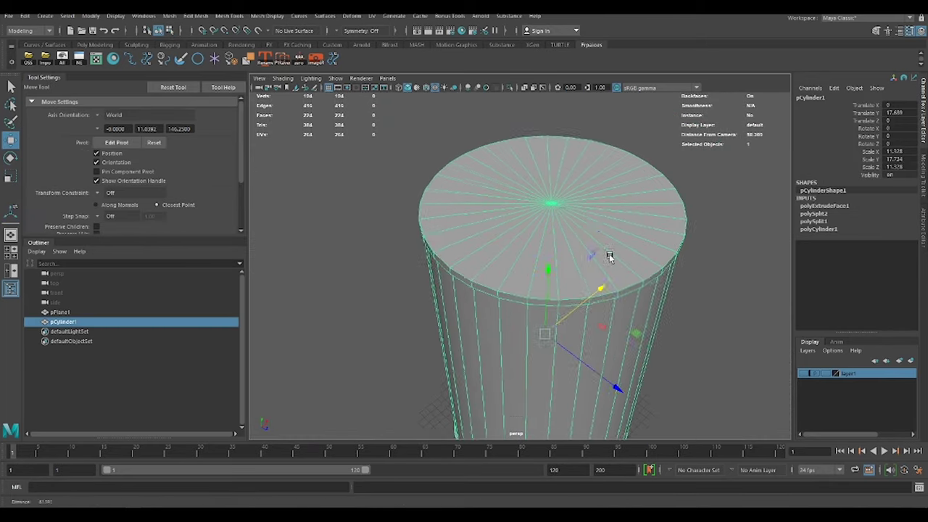
alt+drag(609, 257, 492, 125)
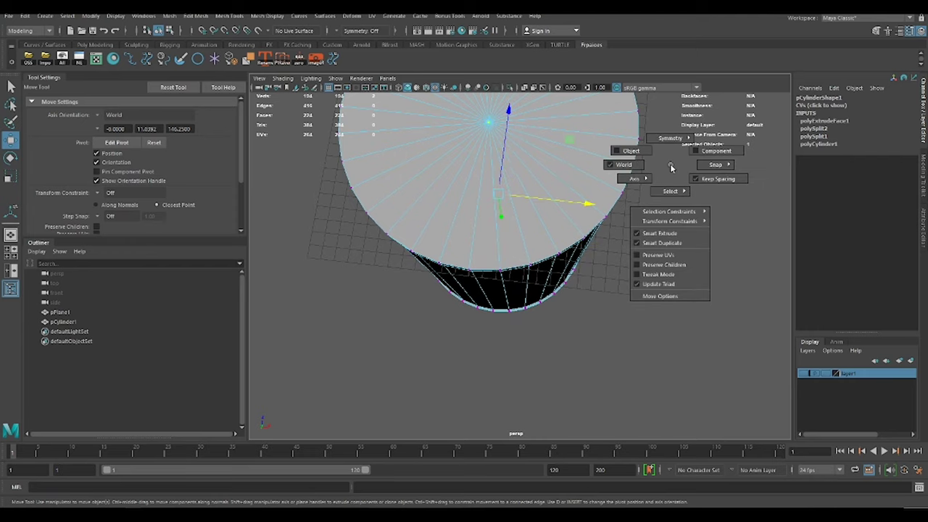
right_drag(671, 167, 631, 140)
key(ctrl+e)
key(r)
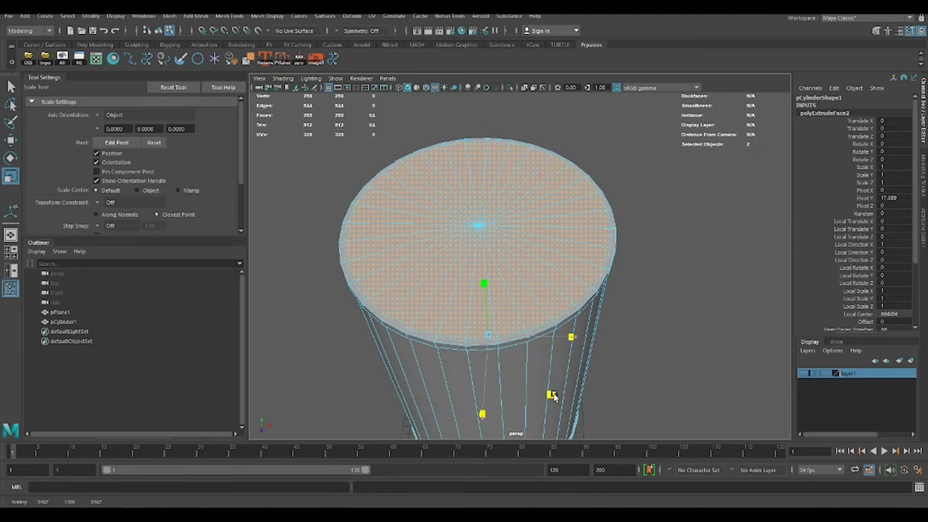
- Extrude the top faces again and move the inner lid down below the raised rim
key(w)
key(ctrl+e)
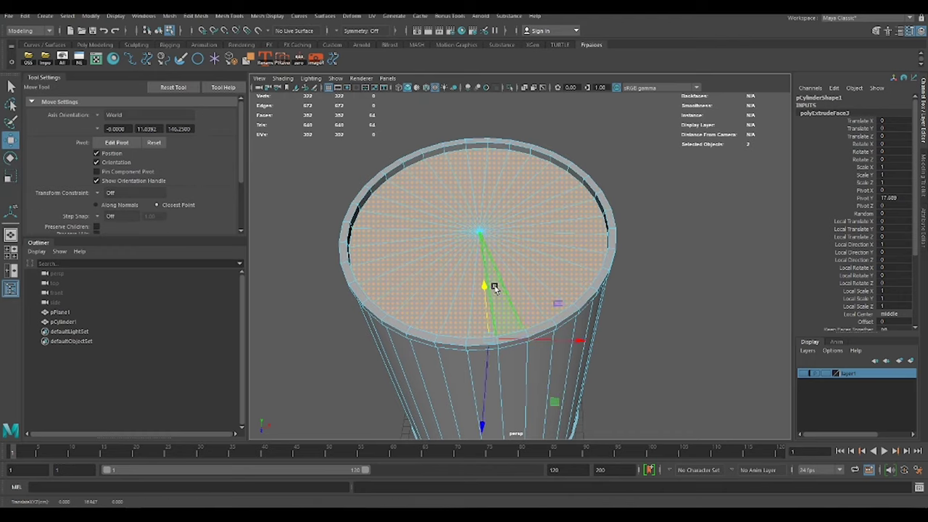
key(ctrl+e)
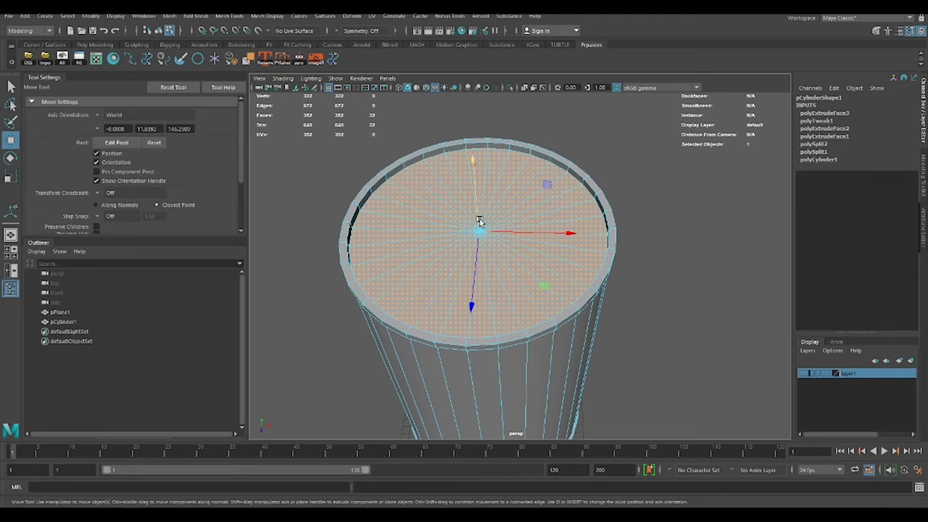
key(r)
key(w)
drag(485, 229, 476, 212)
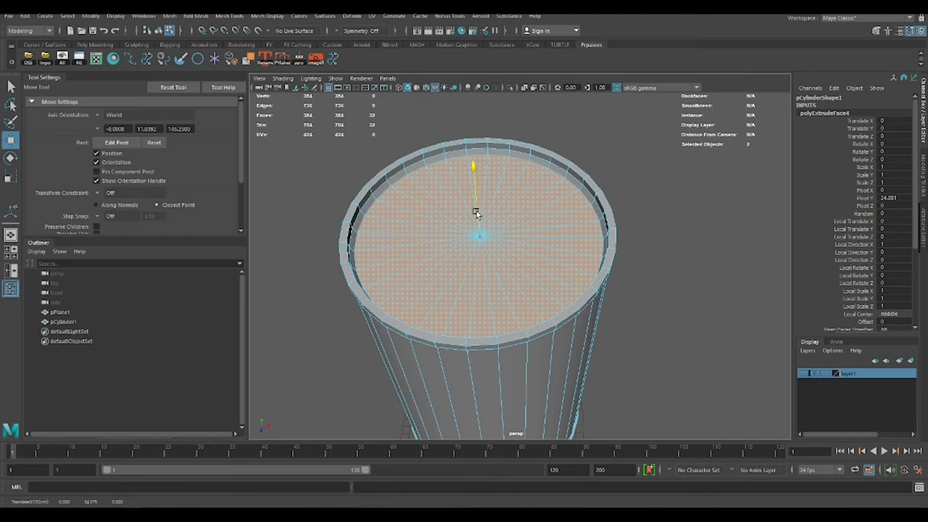
- Orbit around the barrel to inspect the new rim and sunken lid
right_drag(509, 244, 507, 208)
alt+drag(508, 207, 696, 290)
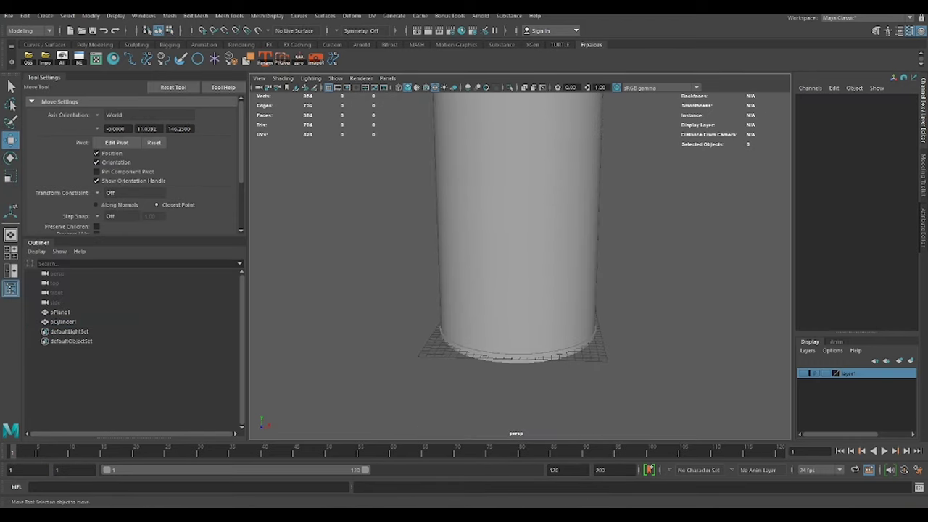
alt+drag(549, 249, 565, 190)
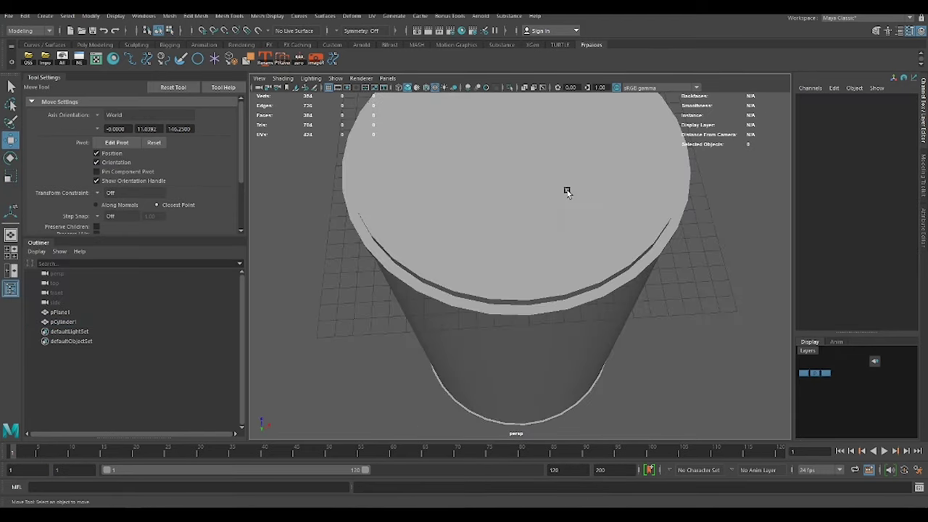
right_drag(565, 191, 551, 181)
mouse_move(520, 160)
alt+mouse_down()
mouse_move(516, 200)
mouse_move(528, 217)
mouse_move(556, 183)
mouse_move(631, 149)
alt+mouse_up()
- In front view, insert two edge loops across the barrel body and bevel them
key(space)
drag(712, 249, 839, 348)
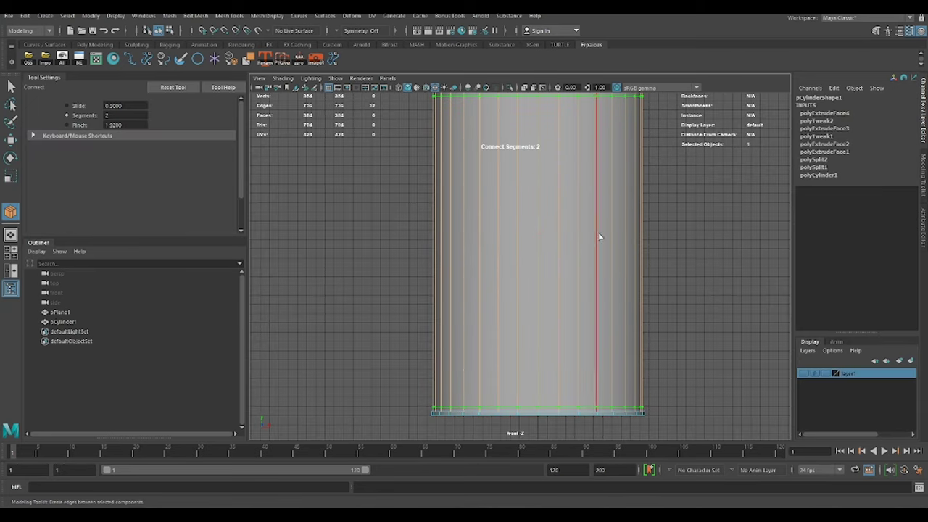
scroll(570, 238, down, 2)
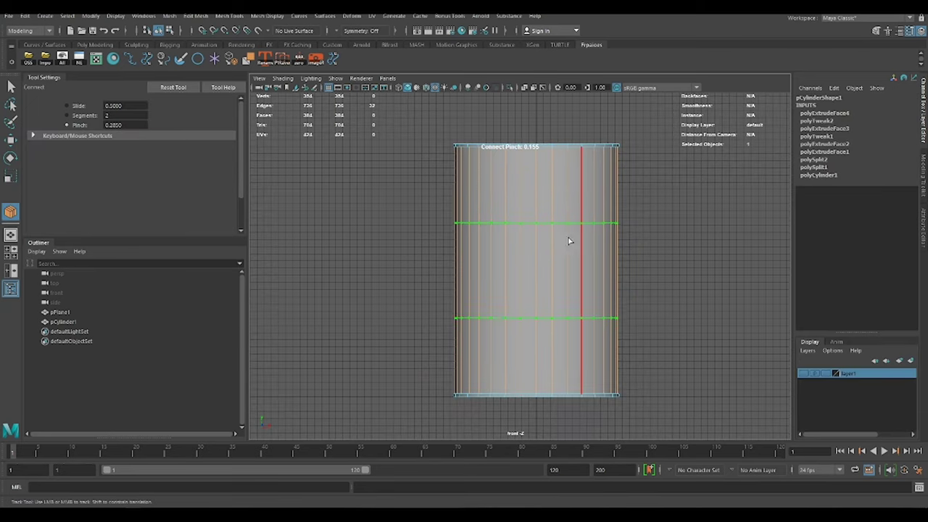
scroll(631, 266, up, 1)
key(w)
key(ctrl+b)
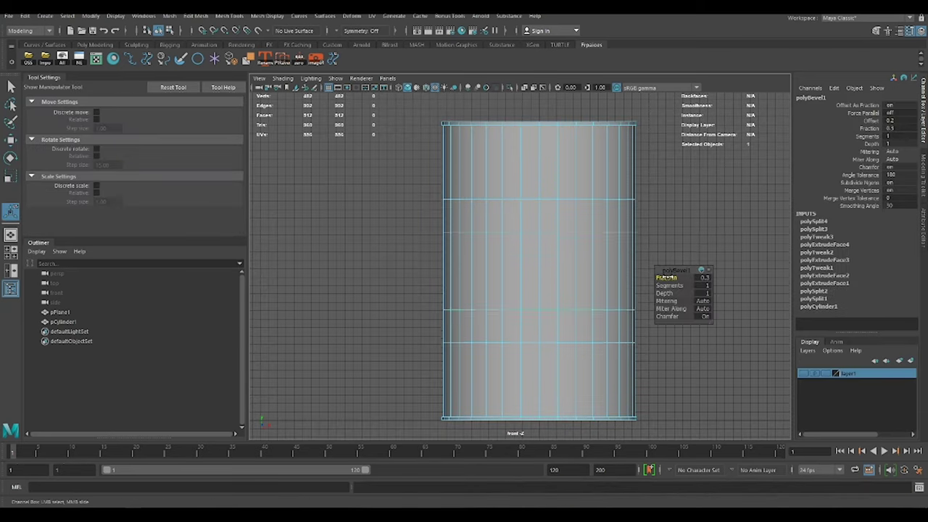
- Connect three extra edge loops inside each beveled band
scroll(661, 276, up, 2)
right_drag(677, 194, 650, 203)
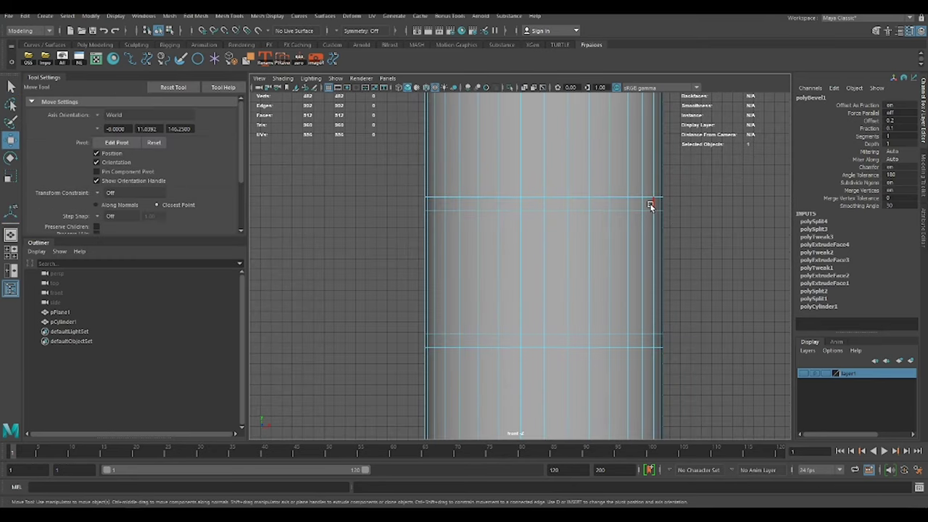
key(g)
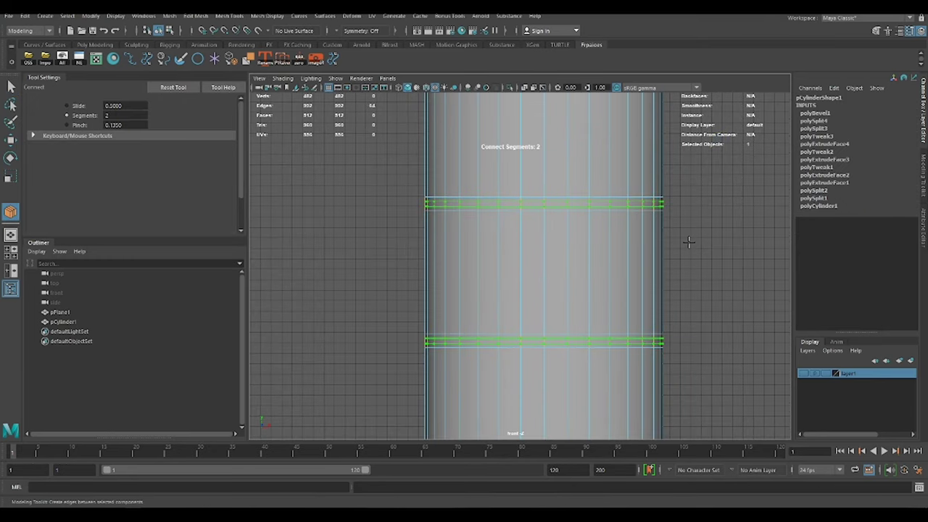
scroll(696, 210, up, 2)
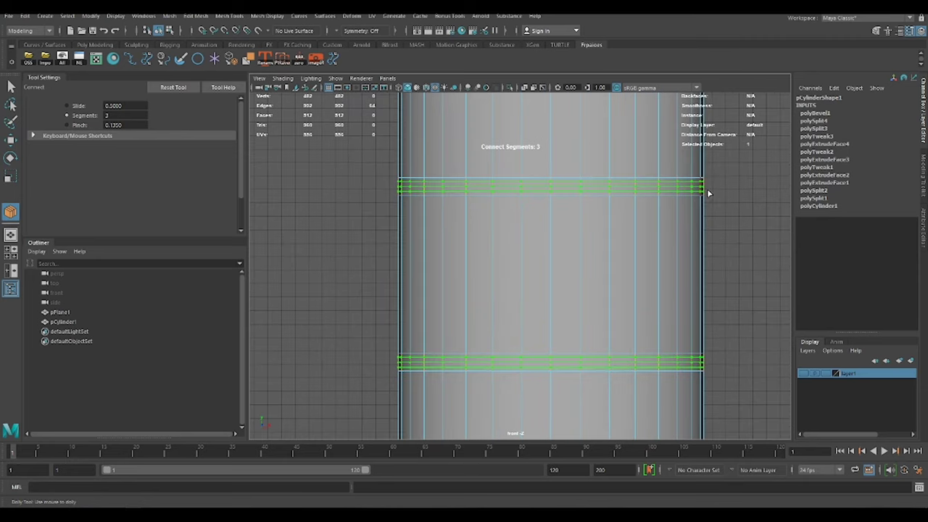
right_drag(706, 189, 724, 187)
key(g)
key(w)
- Scale the band edges outward into raised hoops, then deselect and orbit to check them
click(578, 287)
key(r)
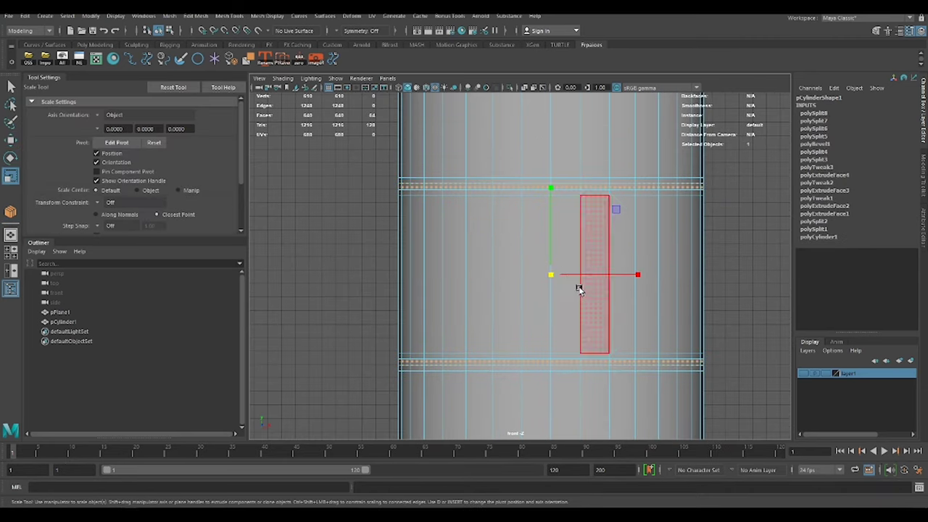
key(space)
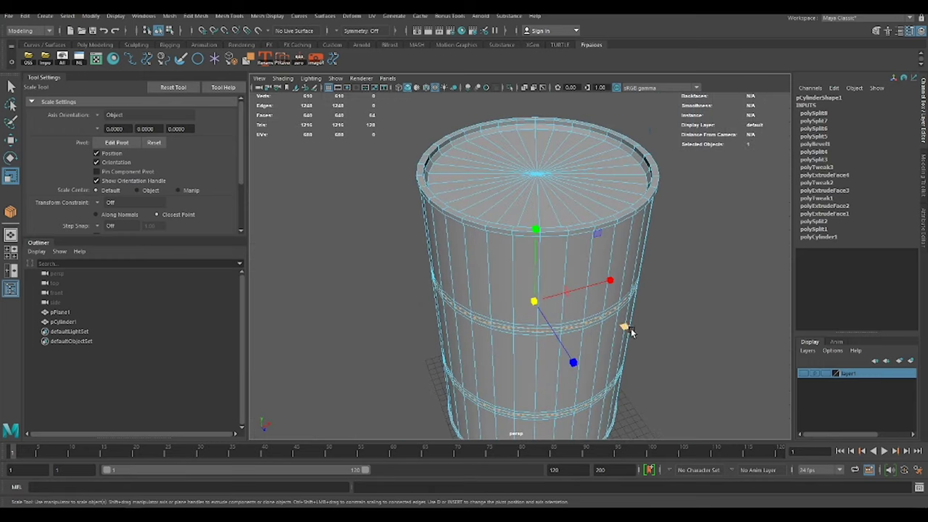
mouse_move(628, 326)
alt+mouse_down()
mouse_move(613, 245)
mouse_move(570, 269)
alt+mouse_up()
key(F8)
click(735, 150)
key(a)
alt+right_drag(570, 269, 594, 299)
alt+drag(594, 300, 578, 288)
- Select the barrel's vertical edges and insert nine-segment loops tightening its top and bottom ends
click(610, 241)
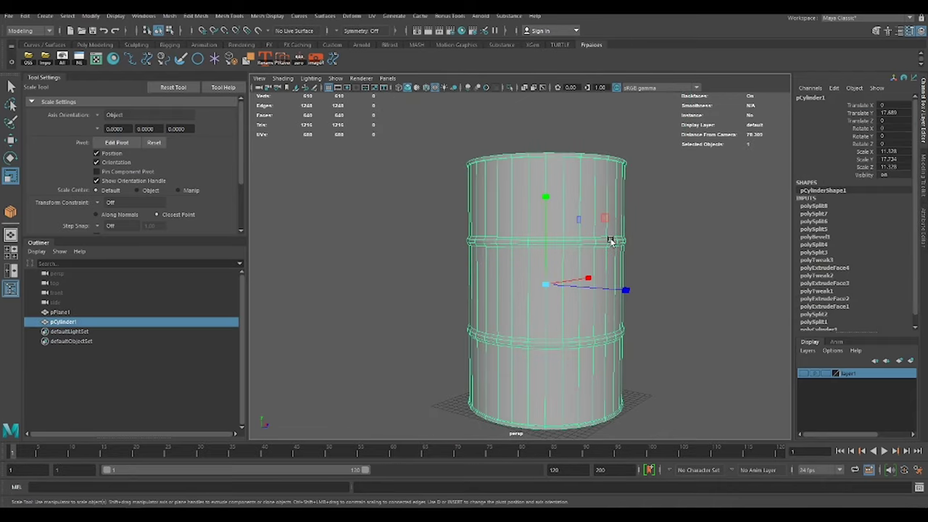
key(w)
mouse_move(695, 253)
alt+mouse_down()
mouse_move(621, 257)
mouse_move(451, 193)
alt+mouse_up()
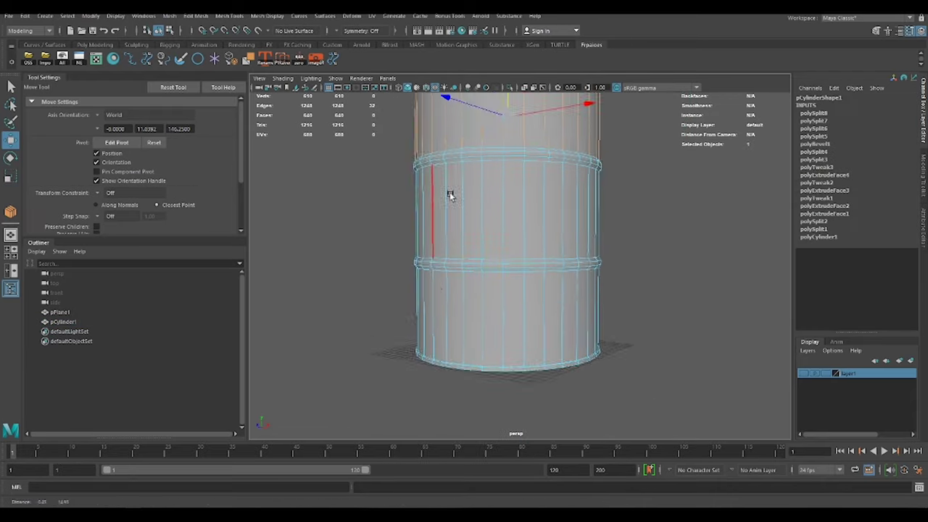
drag(606, 274, 311, 286)
key(ctrl+z)
key(g)
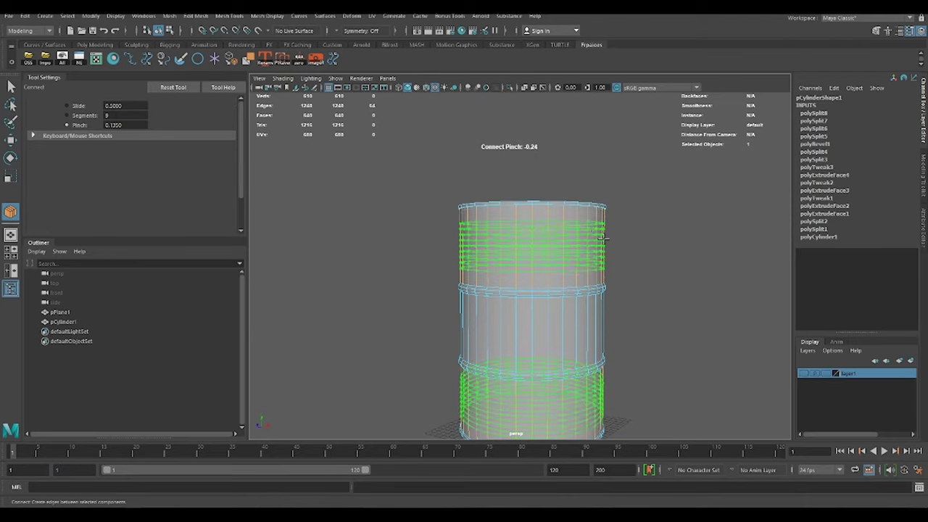
key(w)
scroll(579, 225, up, 3)
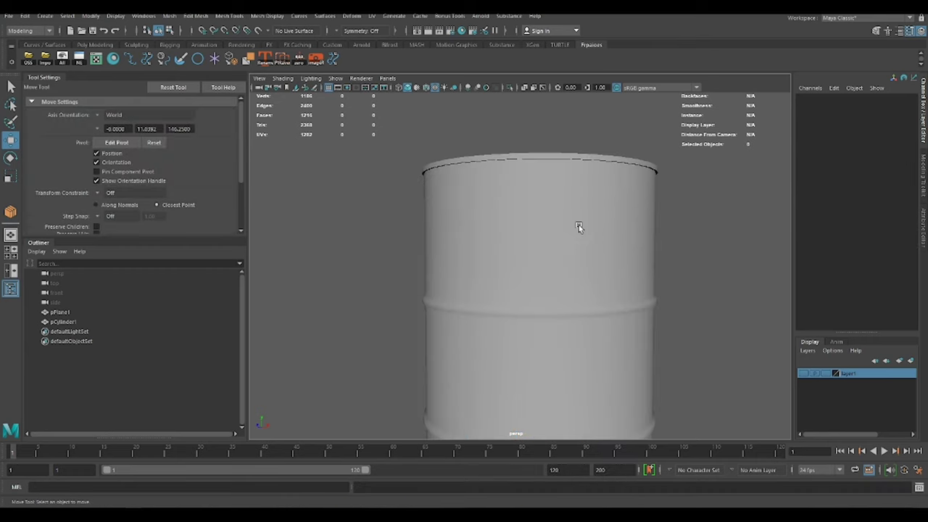
scroll(587, 219, up, 1)
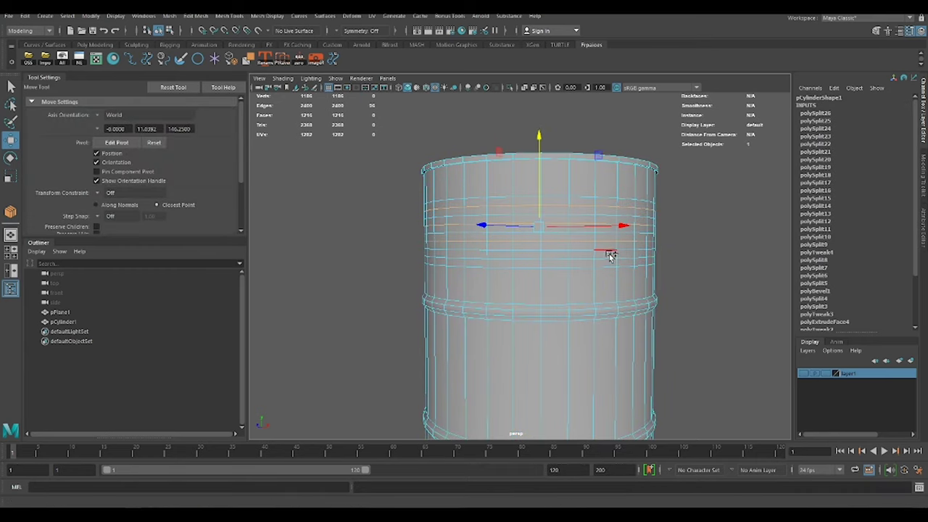
alt+middle_drag(609, 254, 602, 190)
alt+middle_drag(616, 246, 652, 312)
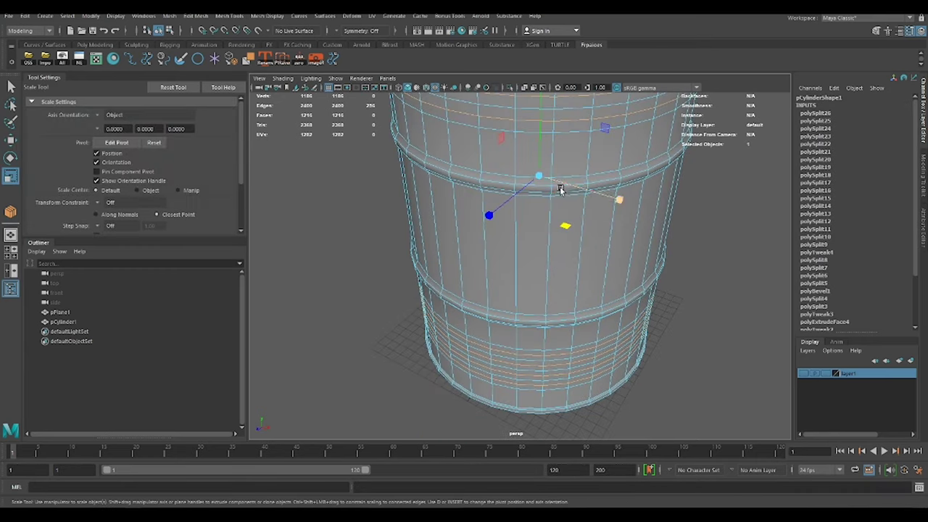
click(705, 219)
- Apply Soften Edge to the whole barrel, then deselect and orbit to check the smooth shading
scroll(653, 203, down, 3)
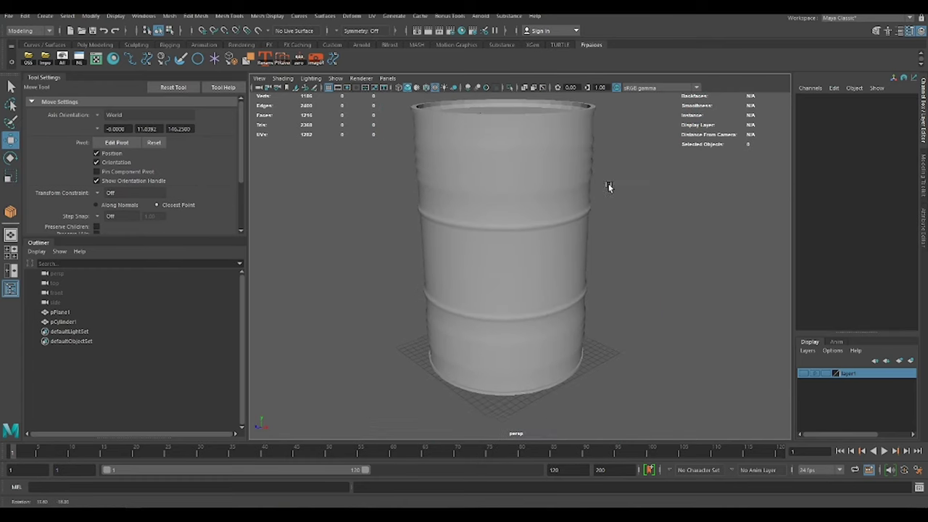
click(606, 186)
scroll(613, 234, up, 3)
key(r)
scroll(544, 275, down, 3)
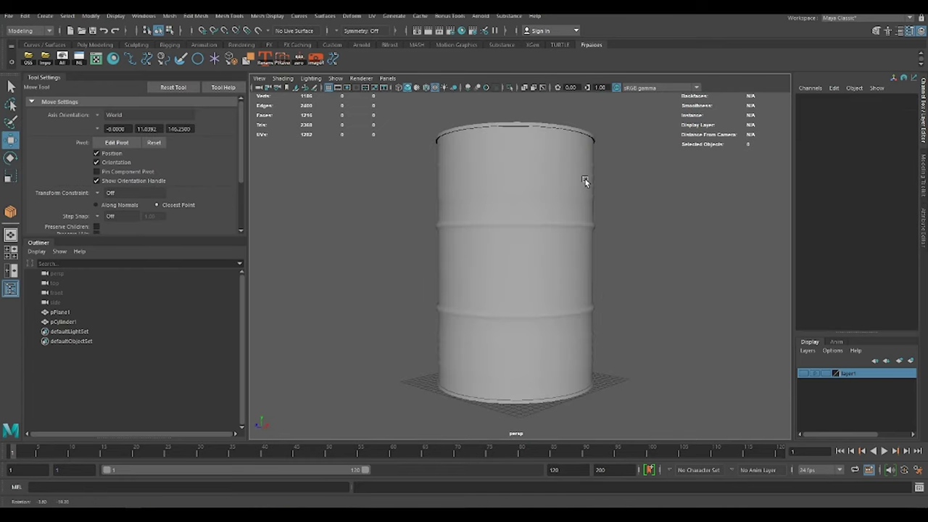
click(585, 179)
shift+right_drag(549, 217, 580, 288)
key(w)
ctrl+click(536, 211)
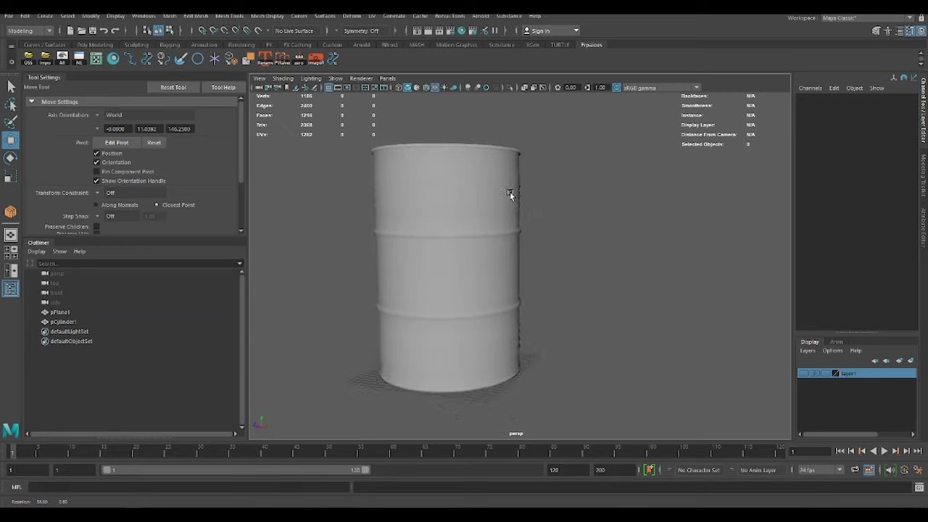
scroll(522, 210, up, 3)
mouse_move(536, 225)
alt+mouse_down()
mouse_move(638, 226)
mouse_move(560, 190)
mouse_move(566, 216)
alt+mouse_up()
scroll(560, 190, down, 3)
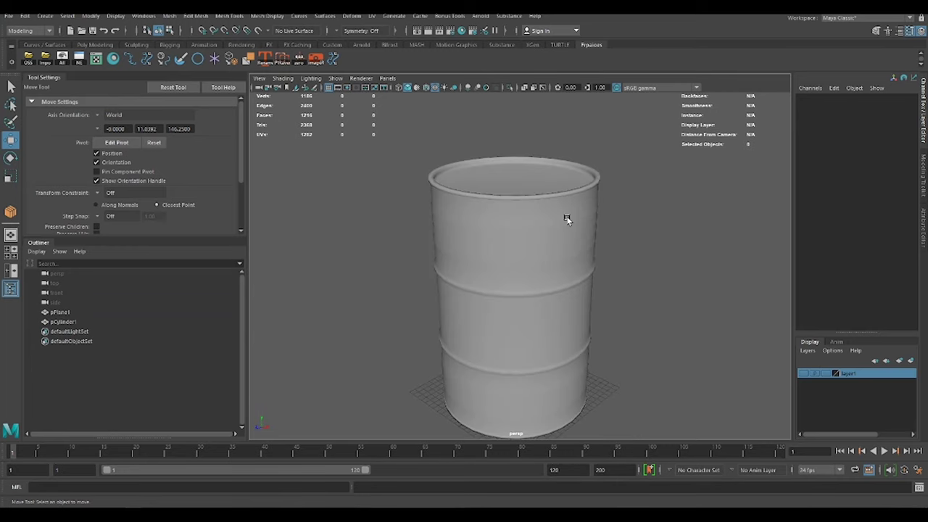
- Select an edge loop on the barrel body and bevel it with 2 segments, fraction 0.3
click(538, 241)
scroll(594, 250, up, 3)
double_click(681, 235)
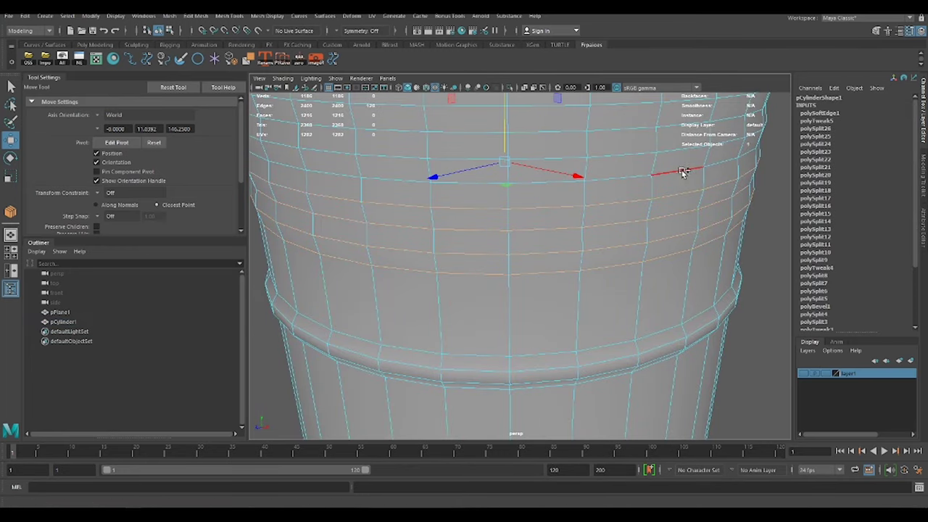
alt+drag(681, 171, 684, 209)
alt+drag(680, 143, 589, 321)
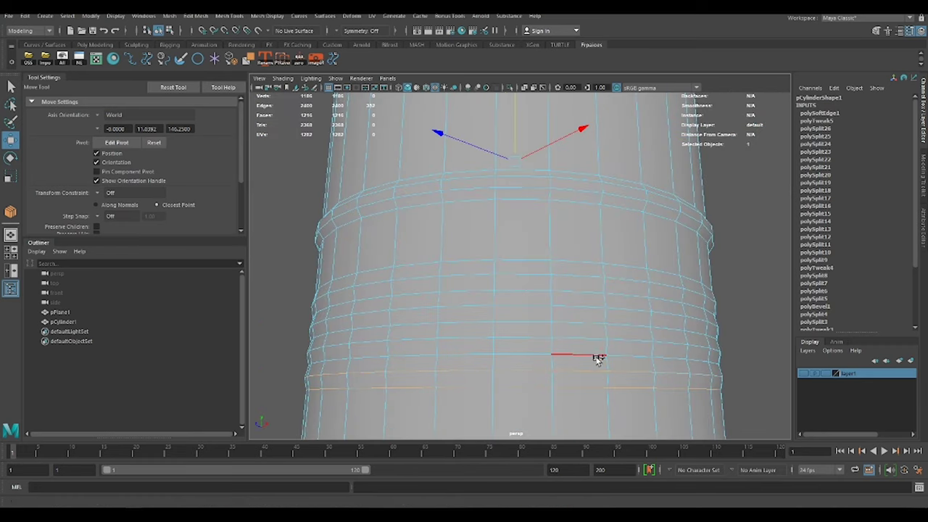
shift+right_drag(734, 267, 667, 284)
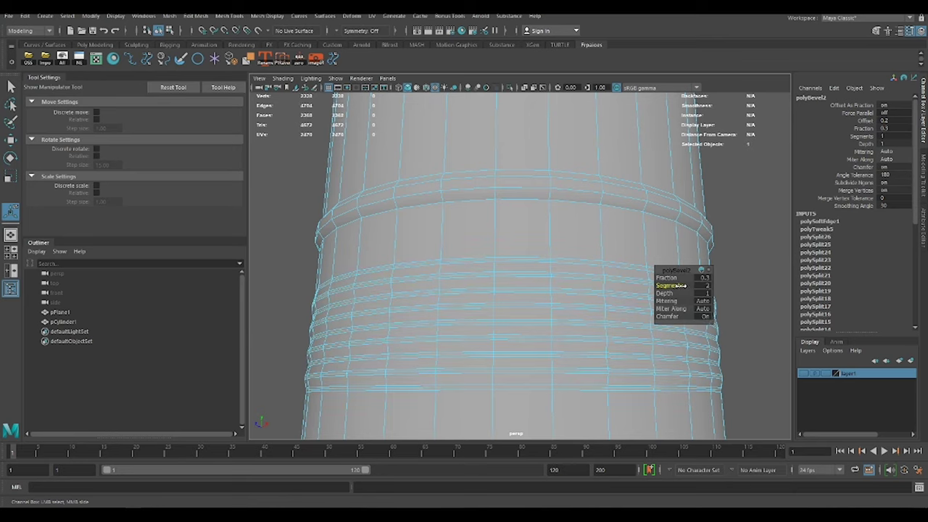
key(w)
- Repeat the groove bevel on edges near the top ring, then deselect and preview the barrel smoothed
click(729, 207)
scroll(586, 228, up, 3)
click(599, 217)
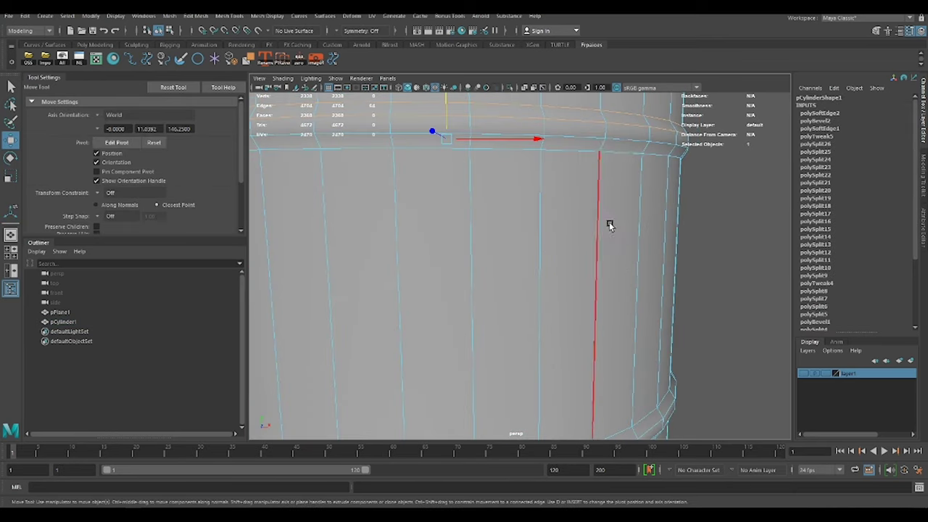
alt+drag(615, 145, 593, 221)
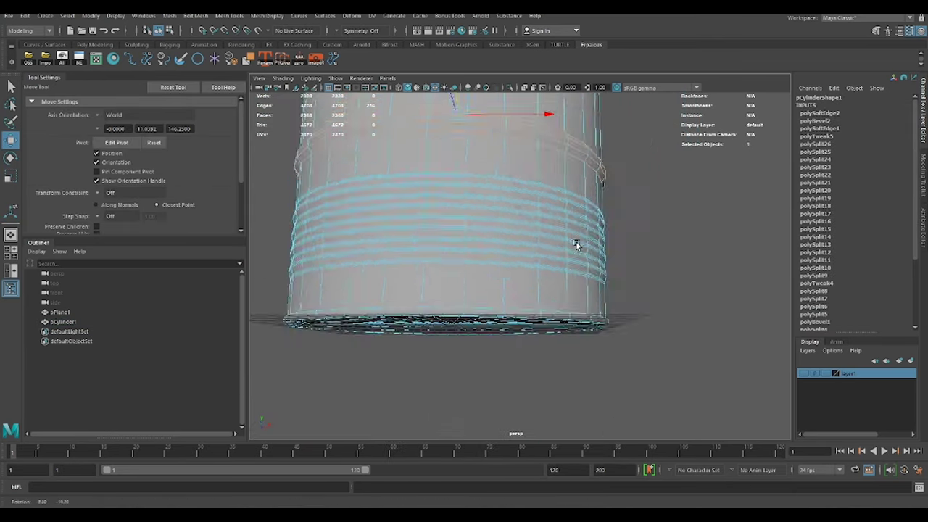
click(718, 208)
key(3)
scroll(638, 218, down, 3)
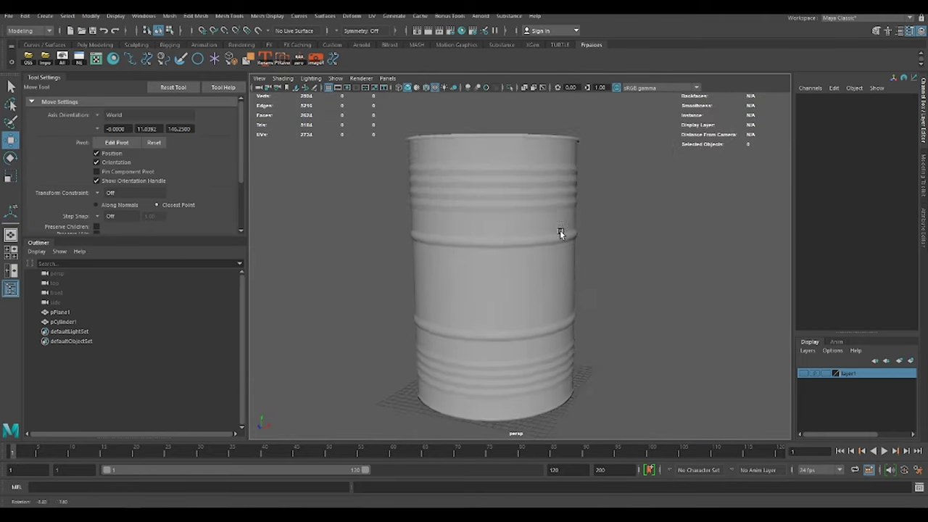
click(560, 229)
key(q)
scroll(653, 268, up, 5)
- Bevel the edges of the barrel's top rim
scroll(670, 242, up, 3)
shift+right_drag(733, 278, 676, 281)
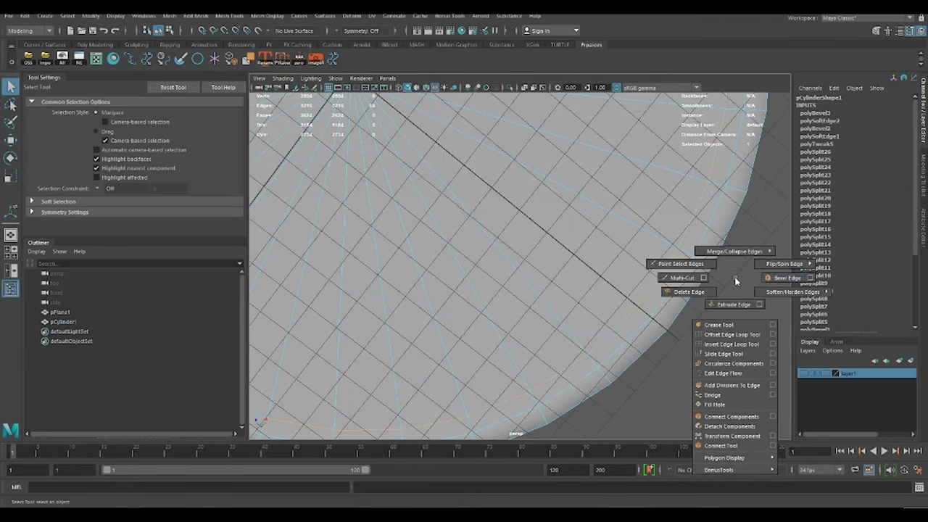
mouse_move(674, 285)
alt+mouse_down()
mouse_move(642, 259)
mouse_move(621, 280)
alt+mouse_up()
key(w)
click(630, 275)
scroll(595, 247, down, 1)
scroll(596, 247, up, 3)
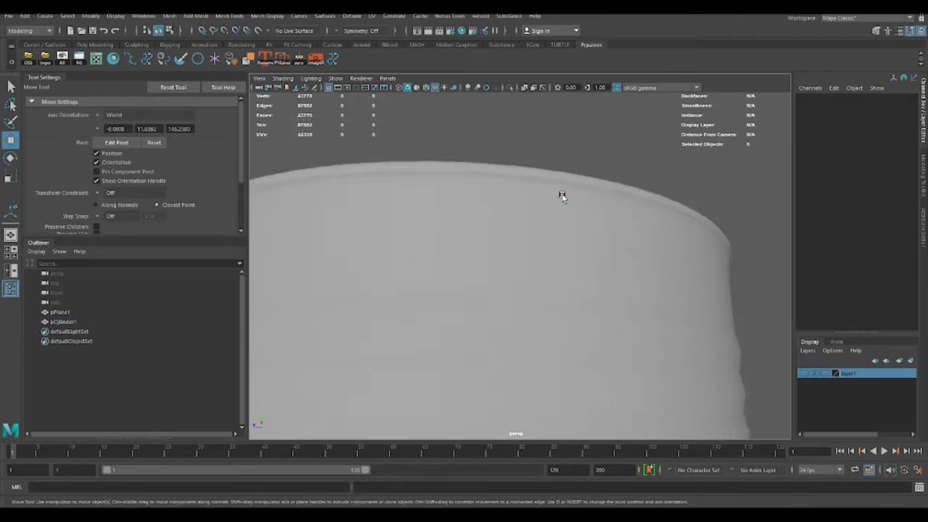
- Bevel the barrel's bottom edge loop
right_drag(561, 194, 561, 181)
alt+drag(561, 194, 599, 210)
scroll(597, 210, up, 3)
shift+right_drag(659, 239, 678, 253)
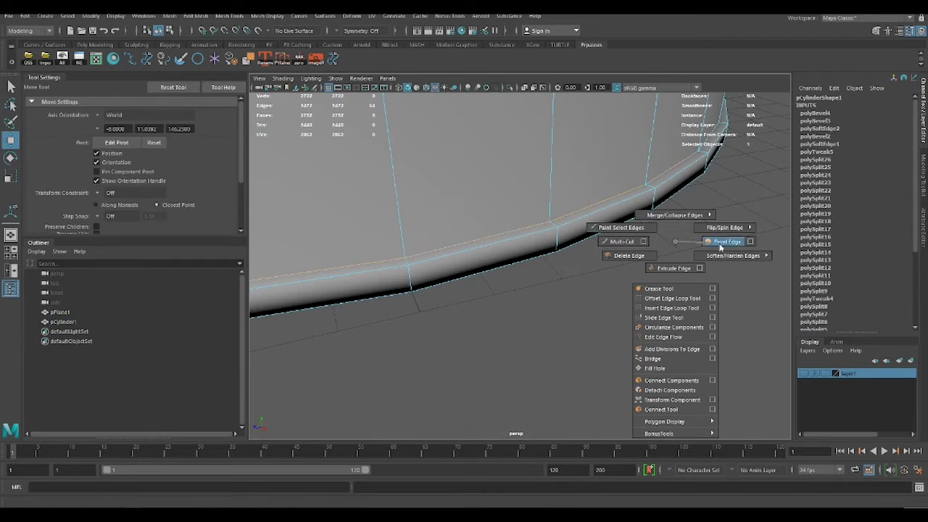
alt+drag(676, 252, 616, 234)
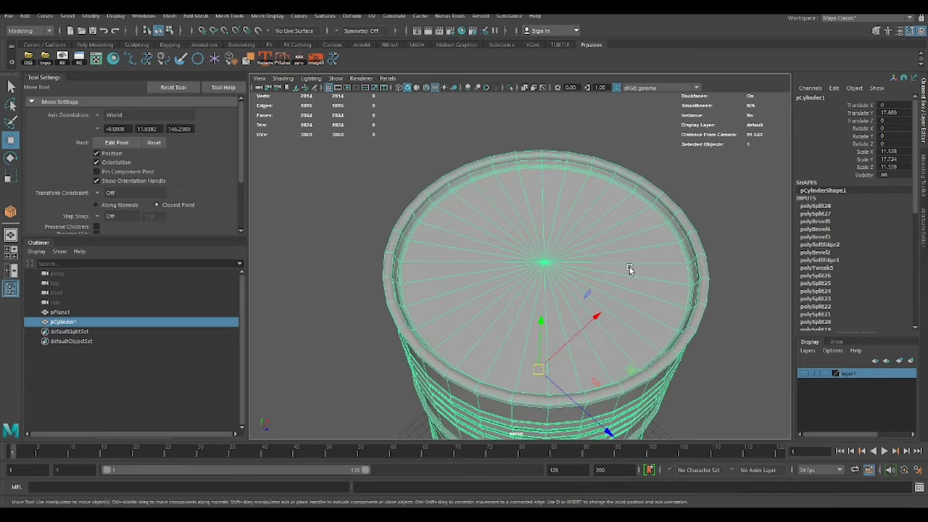
alt+drag(696, 238, 617, 218)
scroll(658, 170, up, 3)
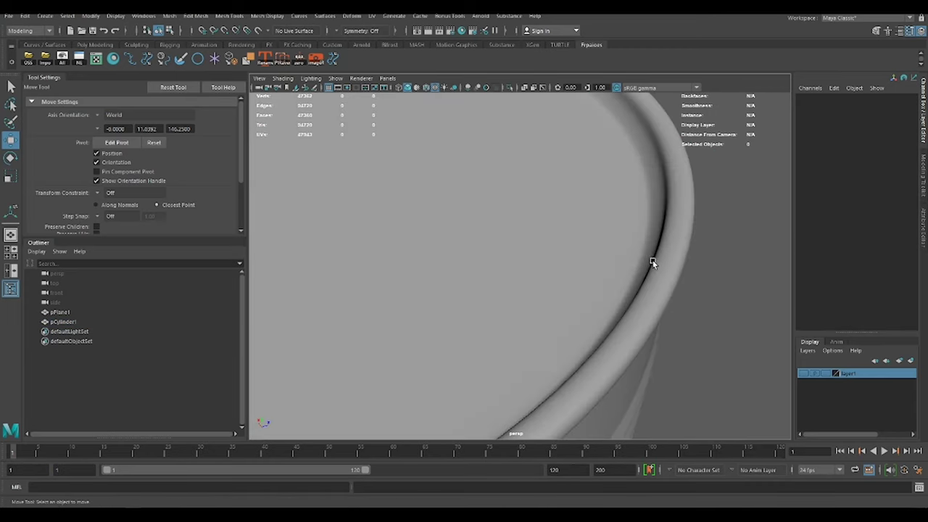
- Bevel the inner rim edges with 2 segments at fraction 0.4 and lower the rim faces
shift+right_drag(674, 239, 697, 290)
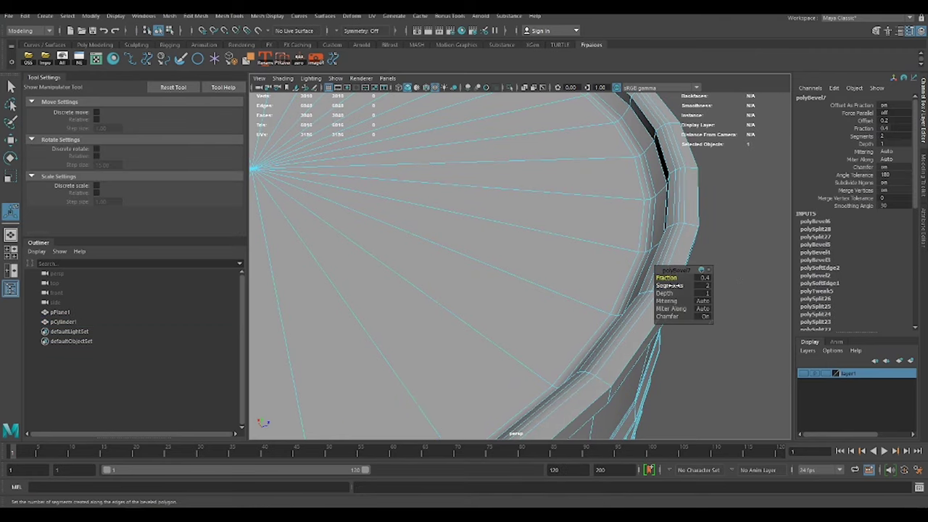
right_click(688, 229)
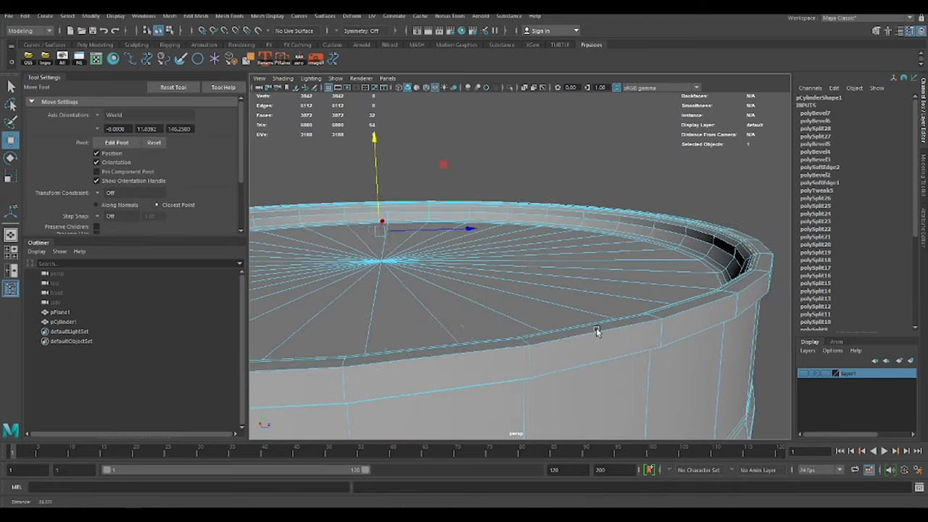
mouse_move(368, 157)
mouse_down()
mouse_move(367, 166)
mouse_move(570, 297)
mouse_move(665, 244)
mouse_up()
key(ctrl+z)
scroll(698, 290, up, 3)
scroll(674, 235, up, 2)
- Slide an edge loop along the rim and extrude the lid's cap face
shift+right_drag(673, 234, 683, 244)
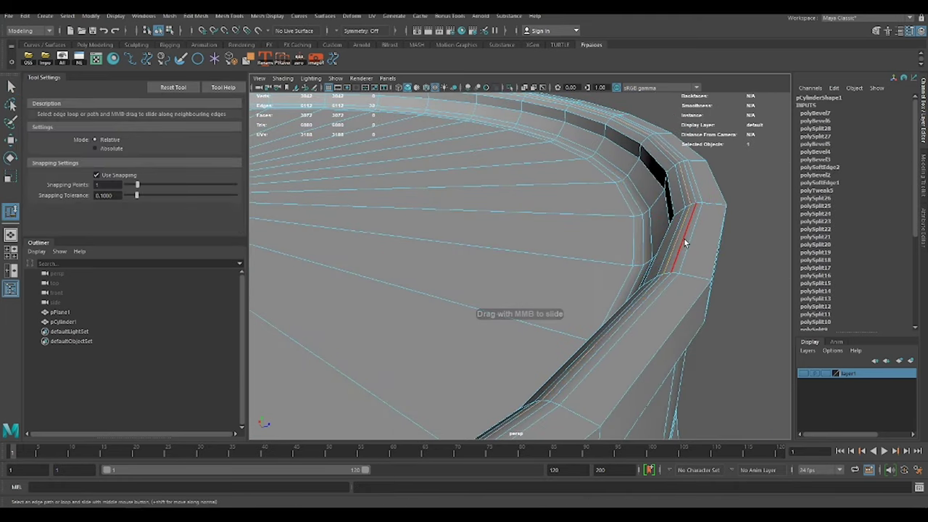
key(w)
click(674, 243)
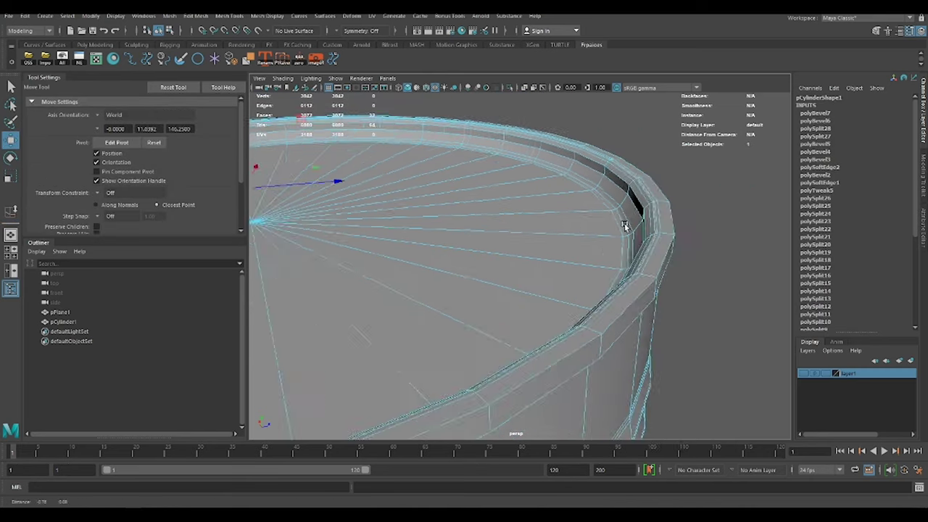
alt+drag(674, 243, 632, 226)
key(ctrl+e)
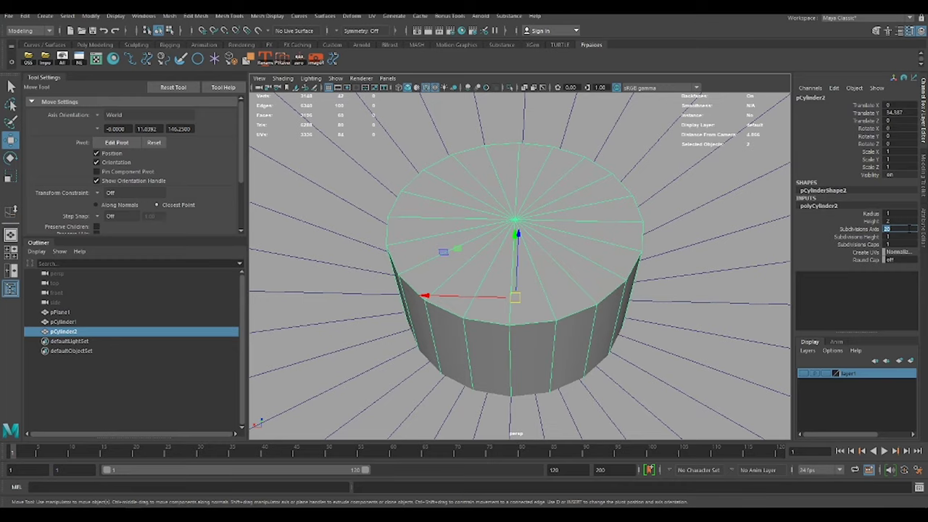
- Reduce the new small cylinder to 8 sides and check it in isolation
middle_drag(652, 268, 605, 268)
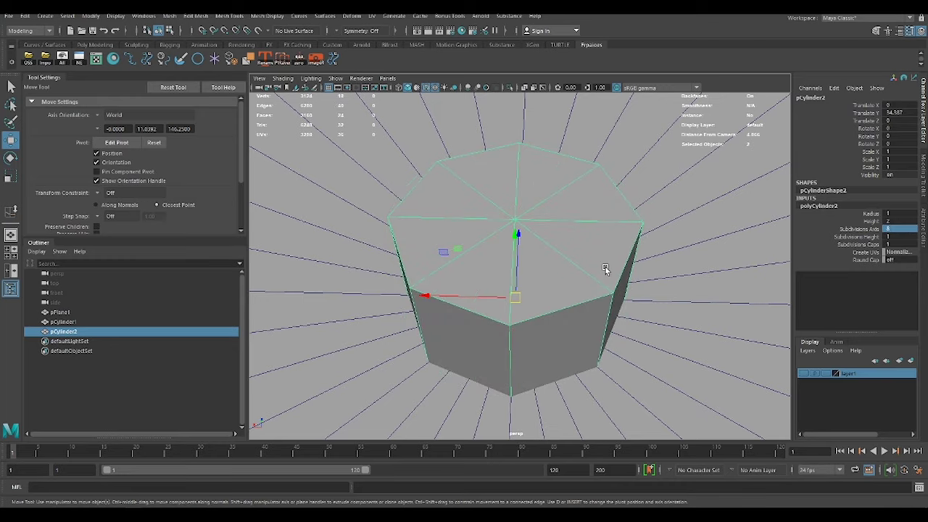
scroll(605, 267, down, 5)
key(ctrl+1)
key(F11)
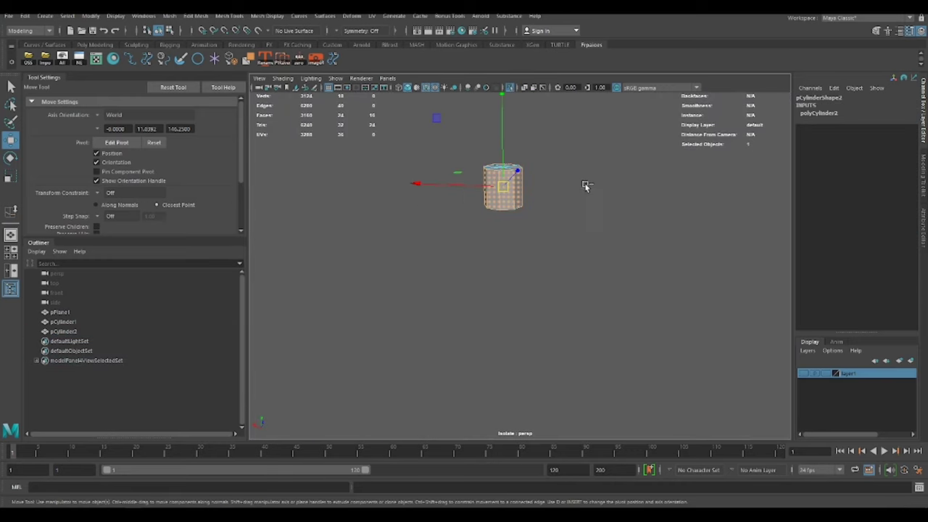
key(F8)
scroll(585, 186, up, 3)
key(ctrl+1)
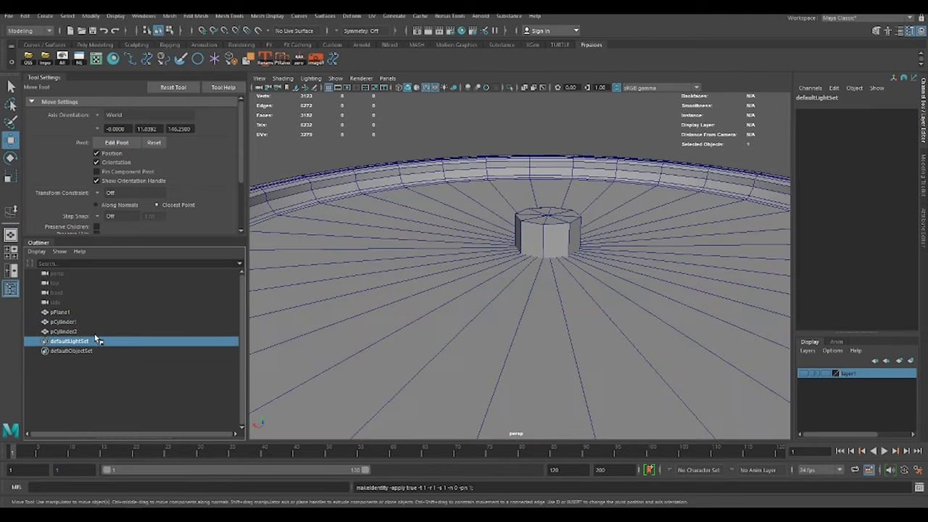
- Soften the edges of the barrel pCylinder1
click(96, 312)
key(f)
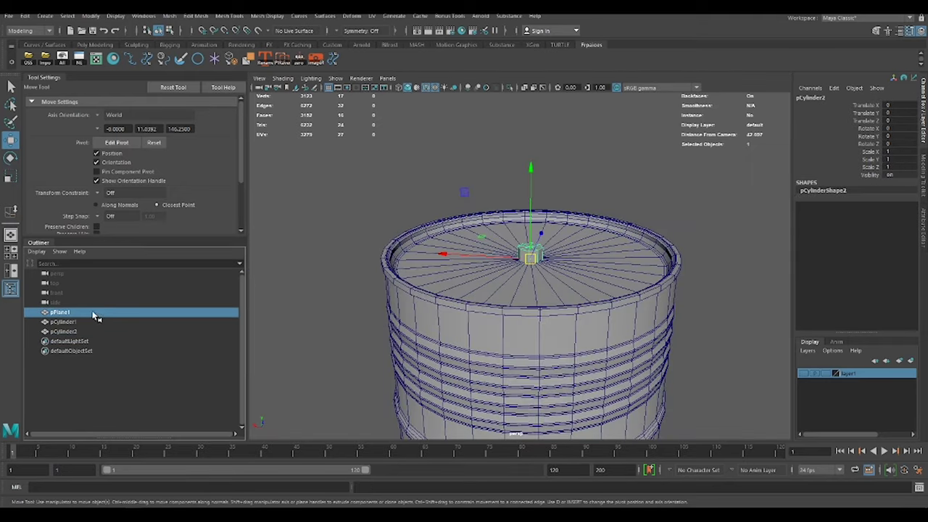
click(96, 322)
shift+right_click(586, 290)
click(670, 308)
scroll(669, 308, up, 2)
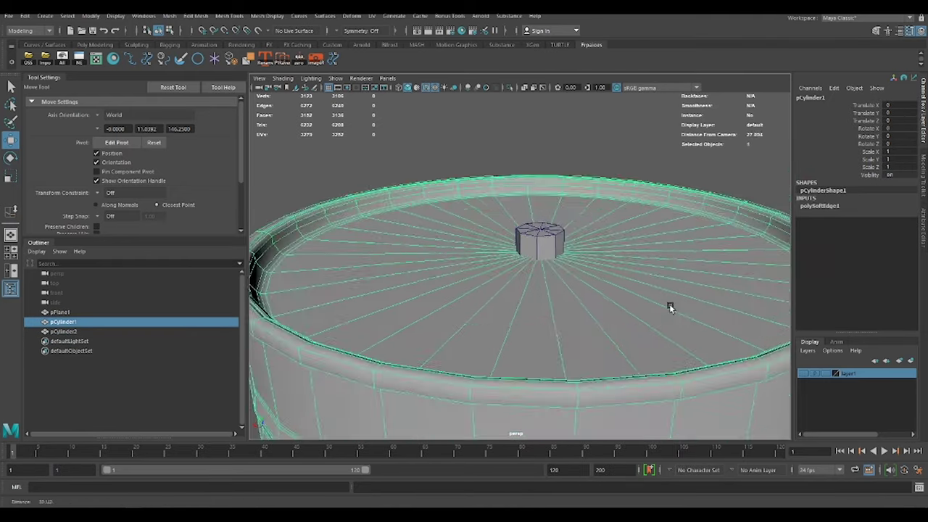
mouse_move(670, 308)
alt+mouse_down()
mouse_move(677, 180)
mouse_move(542, 265)
mouse_move(529, 131)
alt+mouse_up()
- Extrude the small cylinder's top face, inset it and delete it to open a hole
click(523, 331)
key(r)
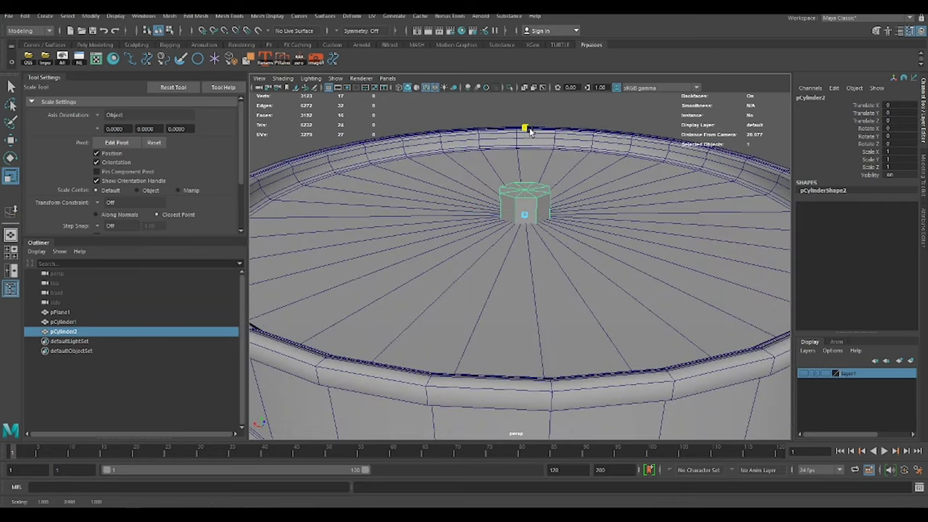
key(w)
key(f)
key(F8)
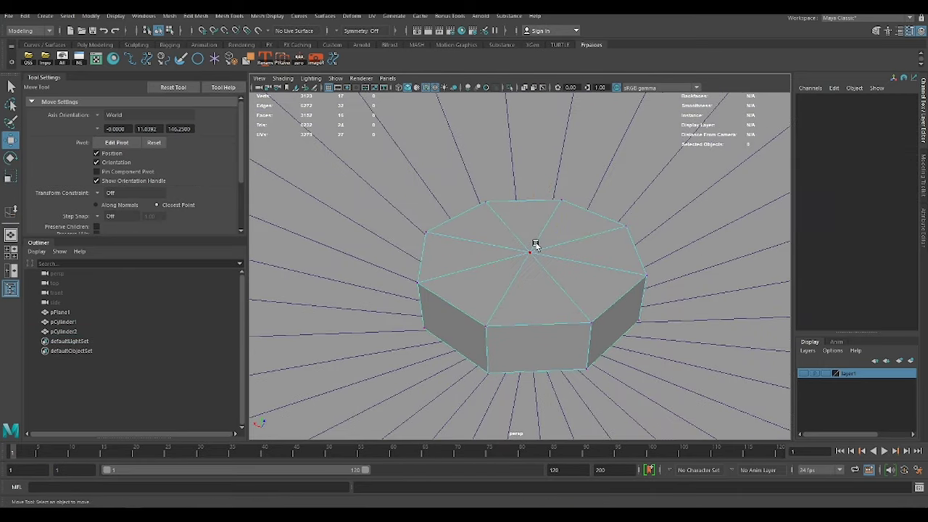
shift+right_drag(551, 272, 551, 290)
key(ctrl+e)
drag(532, 255, 451, 248)
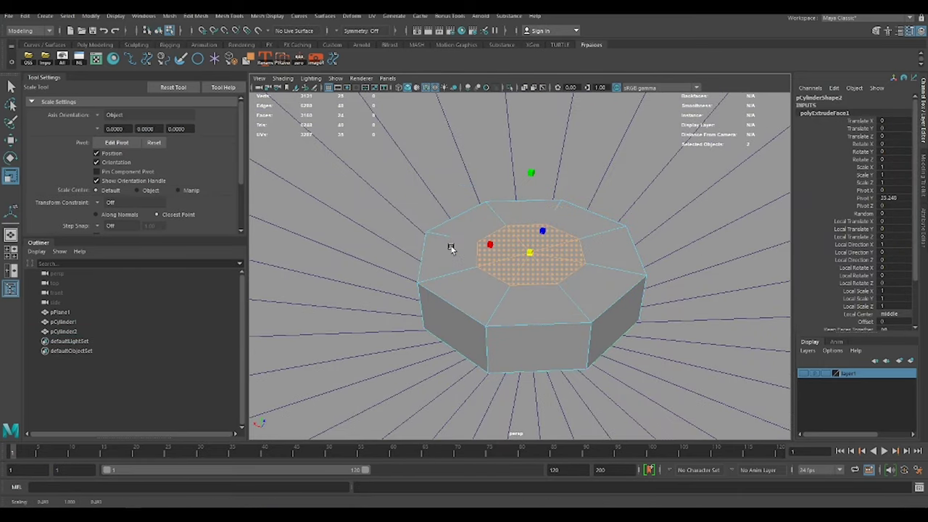
key(Delete)
key(F8)
- Move the bung to the lid's lower-left and duplicate it for the upper-right
scroll(503, 203, down, 5)
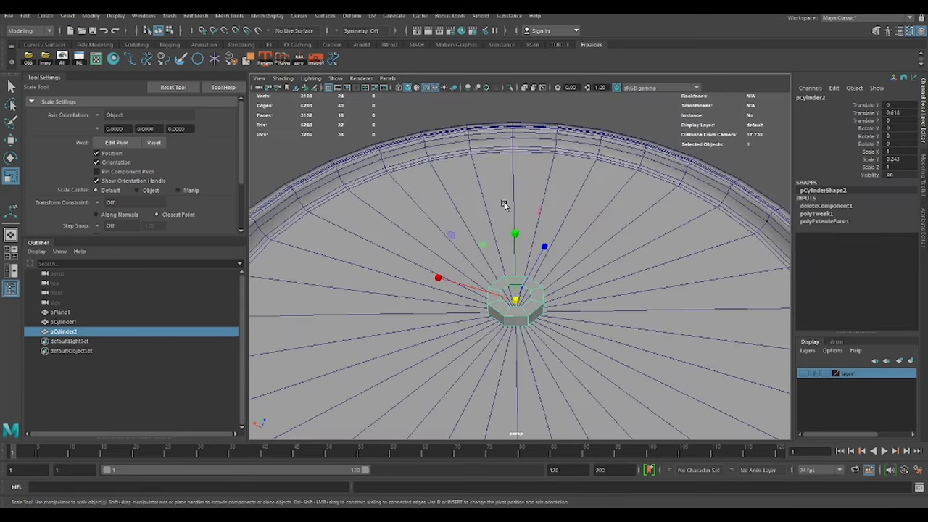
mouse_move(503, 203)
alt+mouse_down()
mouse_move(611, 242)
mouse_move(524, 241)
mouse_move(508, 255)
alt+mouse_up()
key(w)
key(r)
key(w)
mouse_move(534, 282)
mouse_down()
mouse_move(457, 332)
mouse_move(829, 274)
mouse_up()
key(ctrl+d)
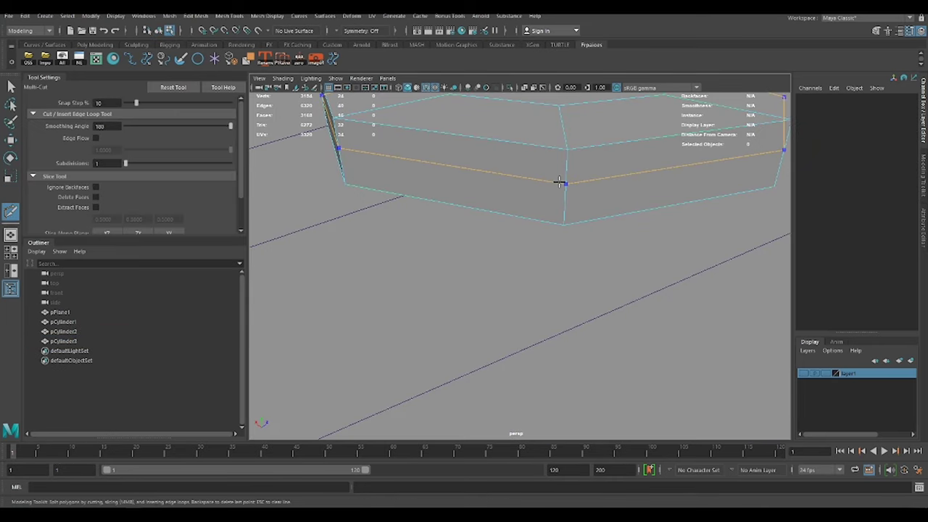
- Extrude the bung's wall faces, add an edge loop and bevel it
right_drag(562, 188, 580, 194)
key(ctrl+e)
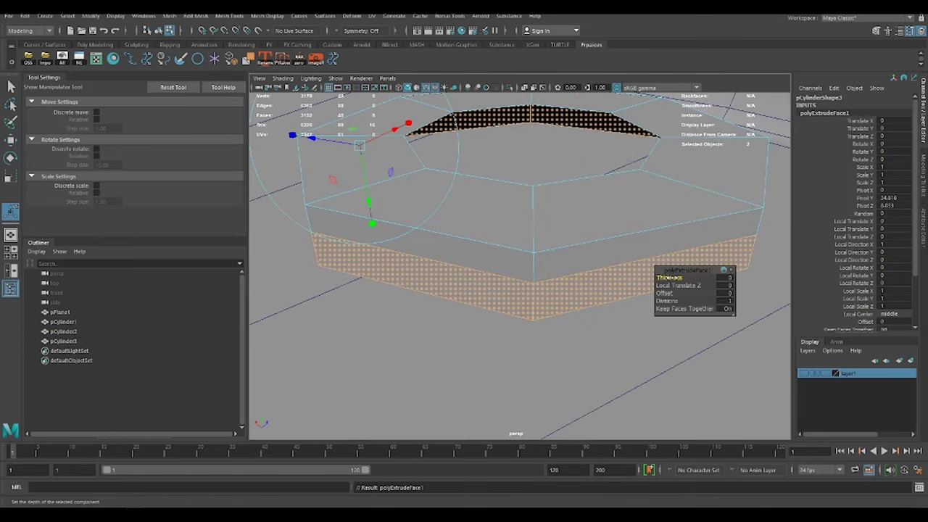
shift+right_drag(597, 271, 610, 283)
click(610, 283)
key(r)
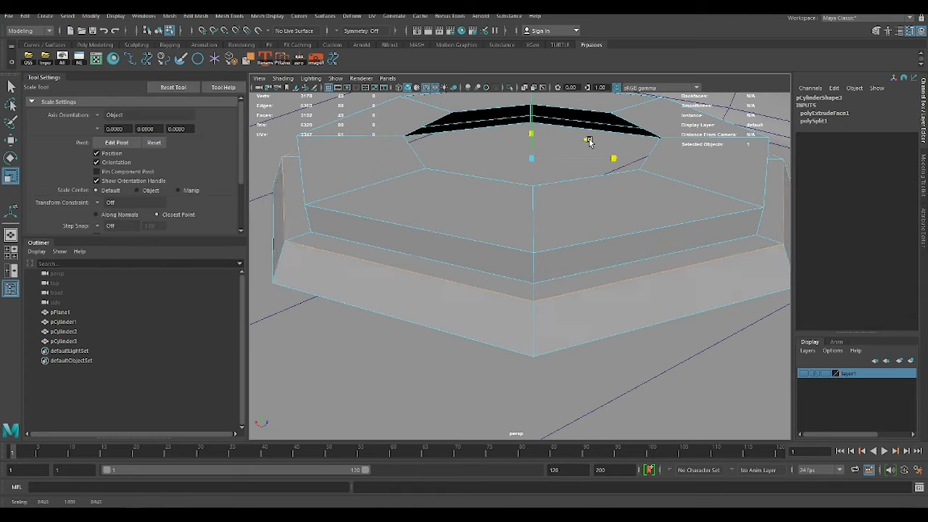
shift+right_drag(602, 231, 686, 270)
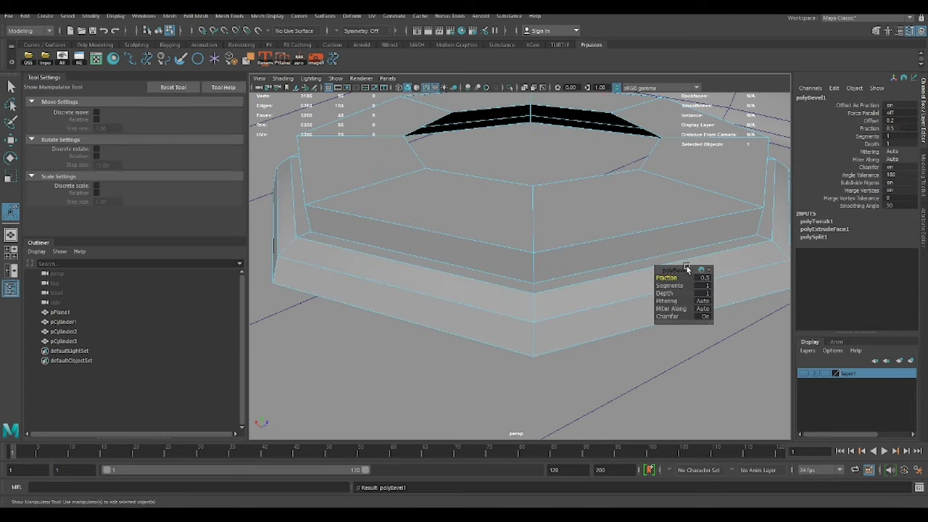
- Bevel two more edges on the cap's upper rim
click(609, 243)
shift+right_drag(590, 224, 614, 247)
key(w)
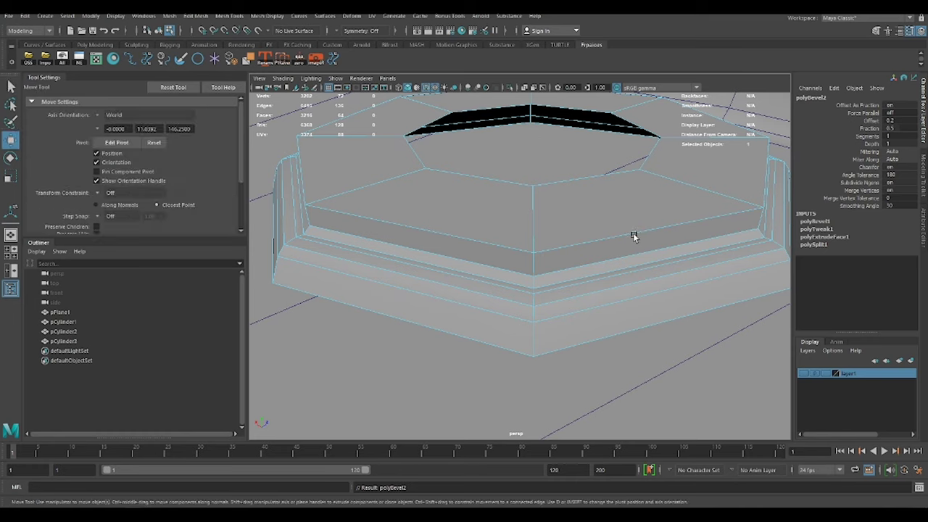
click(642, 208)
click(696, 224)
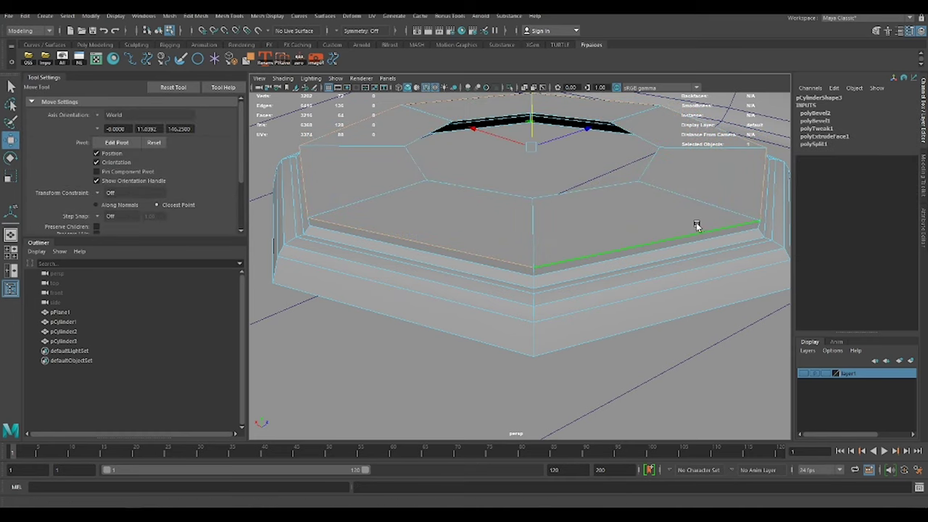
mouse_move(696, 224)
shift+right_down()
mouse_move(647, 243)
mouse_move(662, 224)
shift+right_up()
key(w)
- Soften the small octagonal cap's edge shading and inspect it isolated
scroll(569, 224, down, 5)
click(497, 244)
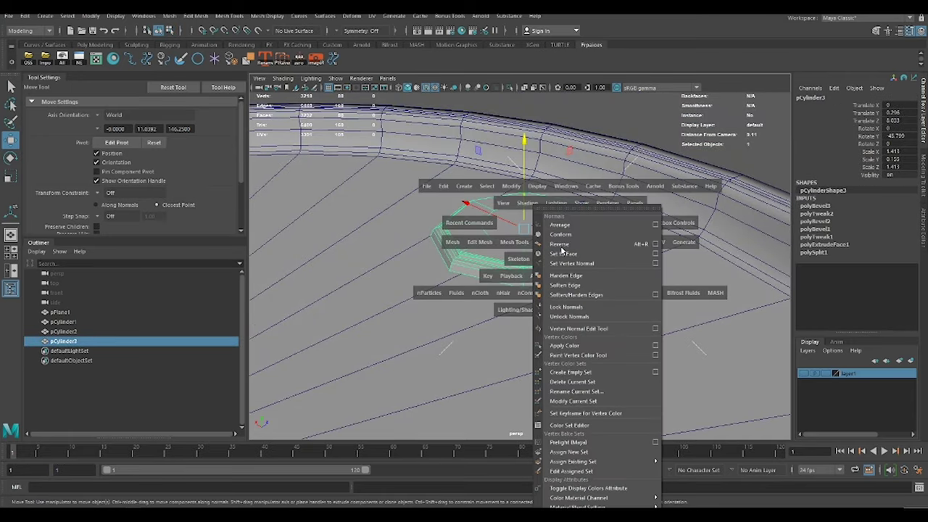
shift+right_drag(498, 217, 602, 284)
key(f)
key(ctrl+1)
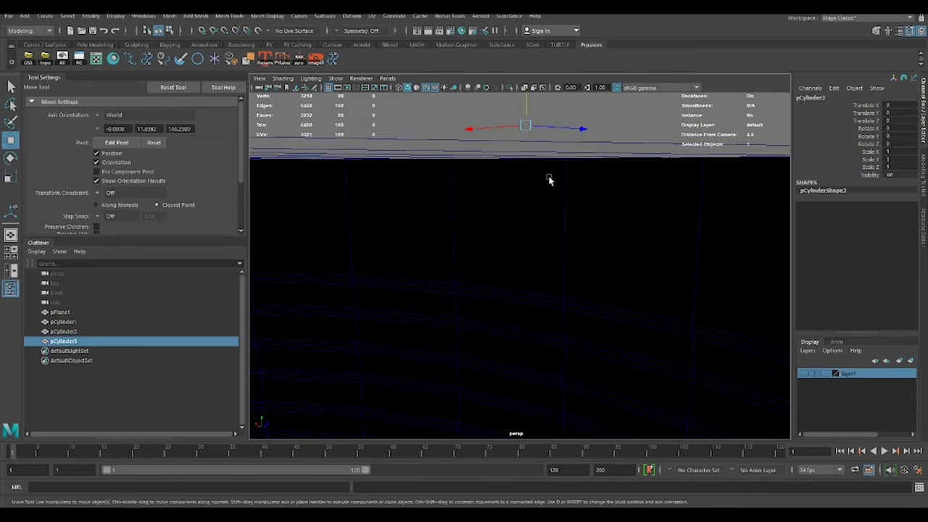
key(ctrl+1)
- Bevel the inner edges of the octagonal ring on the cap
alt+drag(588, 193, 556, 155)
scroll(555, 155, down, 5)
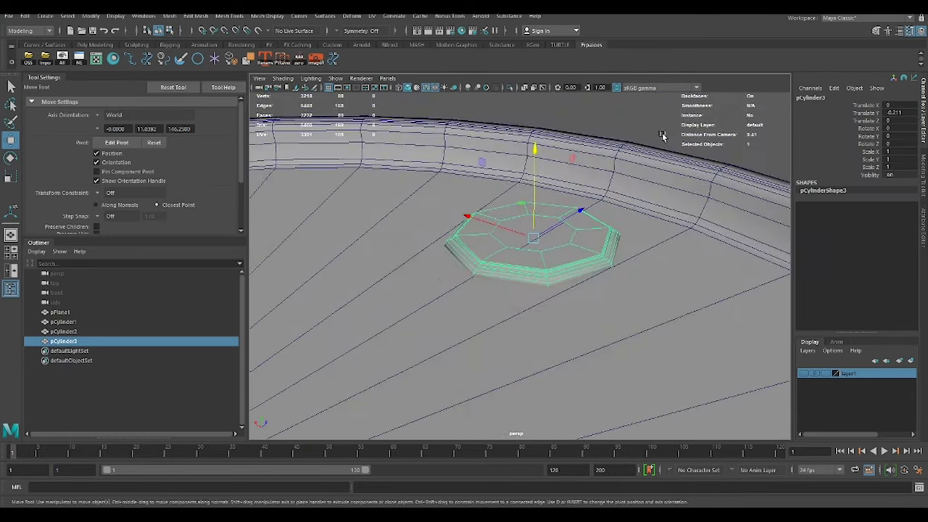
click(451, 116)
alt+drag(451, 116, 541, 193)
click(541, 217)
mouse_move(472, 89)
alt+mouse_down()
mouse_move(509, 186)
mouse_move(497, 190)
alt+mouse_up()
click(497, 190)
key(f)
mouse_move(584, 253)
alt+mouse_down()
mouse_move(654, 342)
mouse_move(605, 201)
alt+mouse_up()
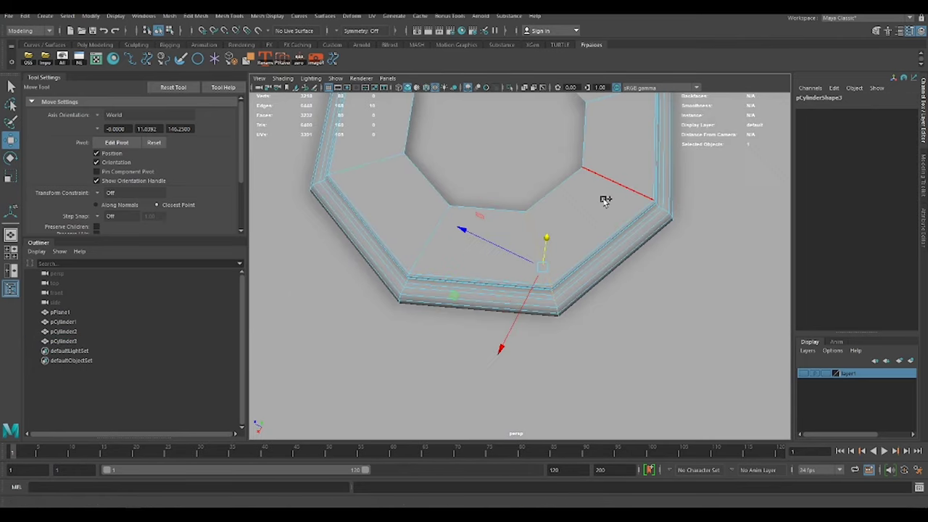
mouse_move(376, 163)
alt+mouse_down()
mouse_move(522, 109)
mouse_move(552, 166)
alt+mouse_up()
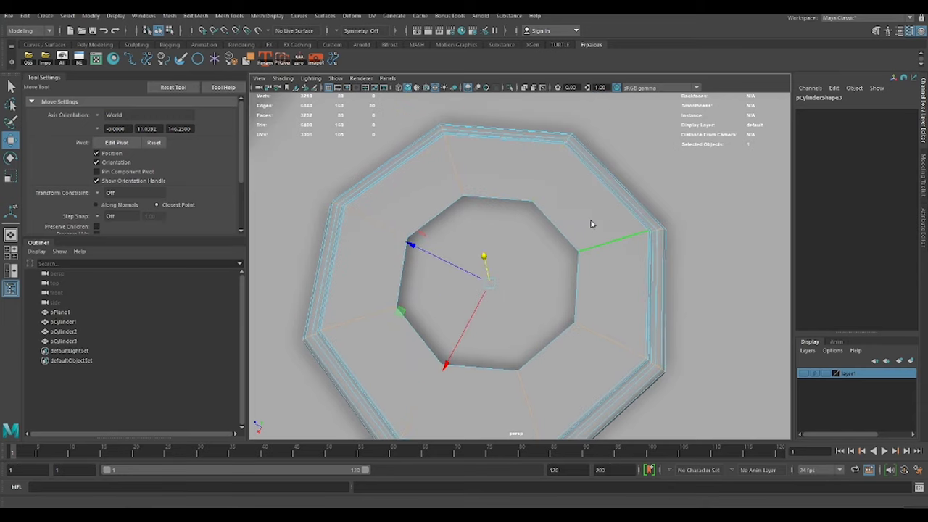
key(ctrl+b)
key(w)
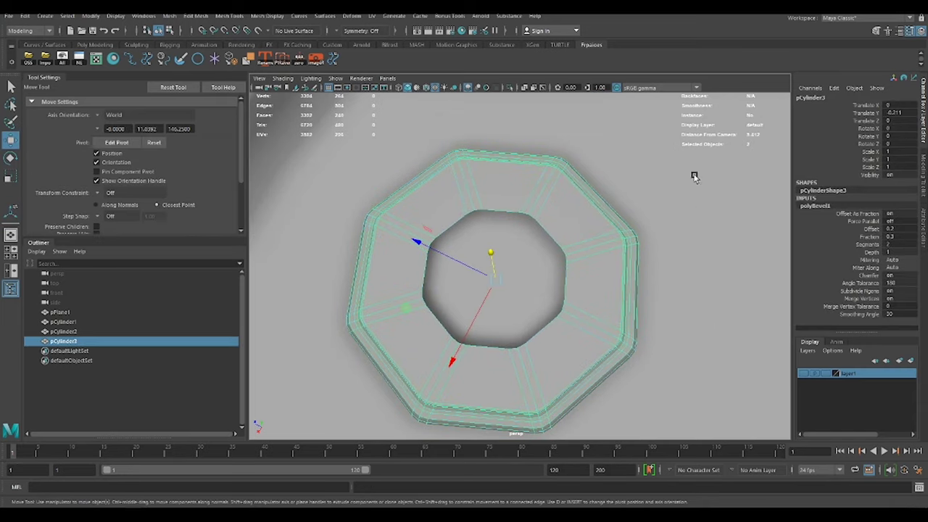
- Reselect the octagonal cap and frame it in the view
click(694, 176)
scroll(640, 176, up, 5)
mouse_move(640, 175)
alt+mouse_down()
mouse_move(528, 219)
mouse_move(498, 253)
mouse_move(503, 290)
alt+mouse_up()
scroll(498, 254, up, 2)
click(503, 290)
key(f)
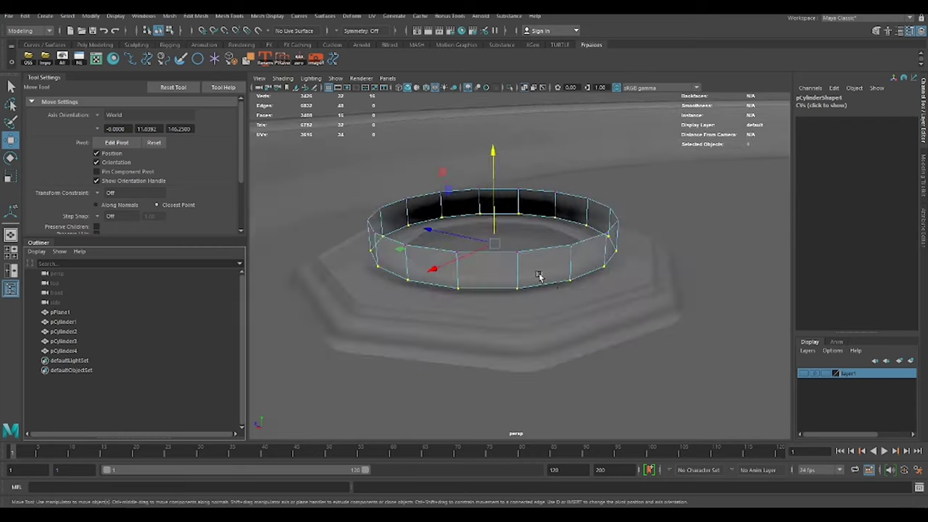
- Place the new ring on the cap and flatten its top nearly flat
scroll(538, 275, up, 3)
drag(483, 190, 482, 192)
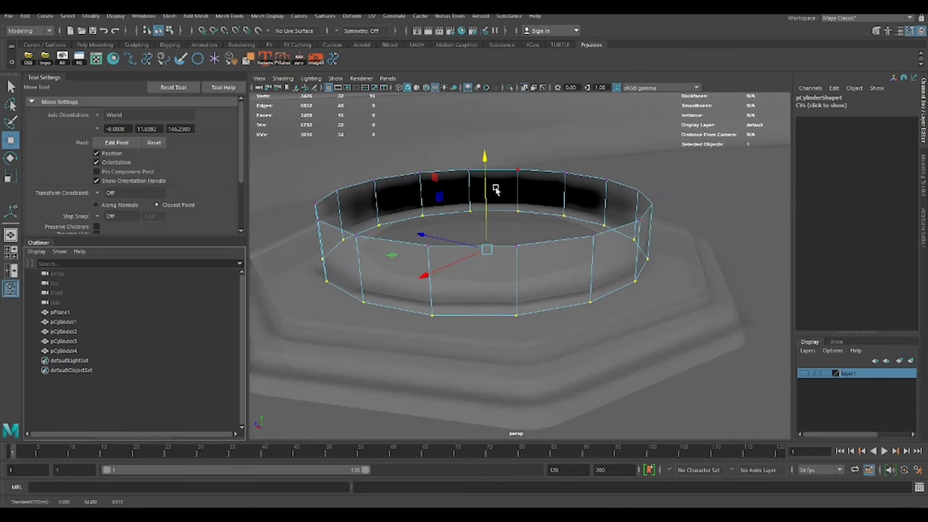
right_click(496, 190)
drag(498, 123, 498, 201)
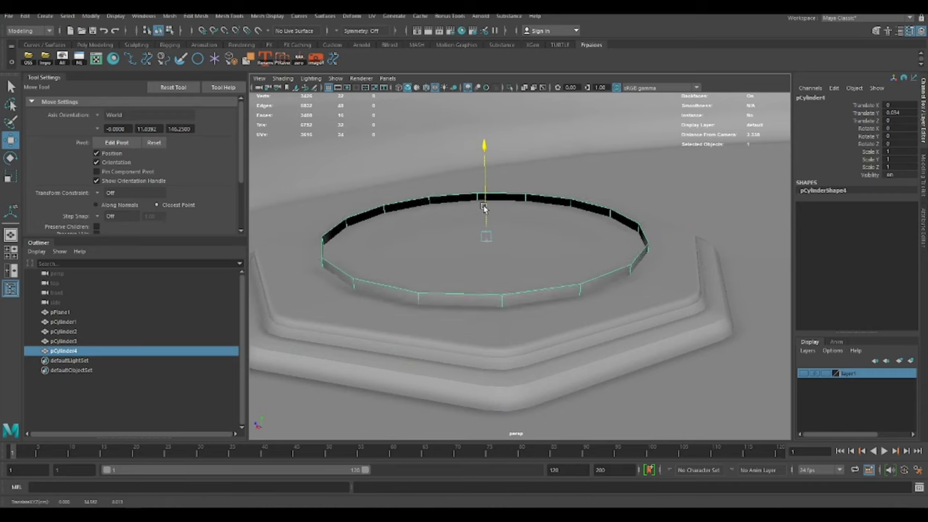
- Duplicate the ring, scale the copy to 0.929, and extrude both for wall thickness
key(ctrl+d)
drag(460, 292, 480, 253)
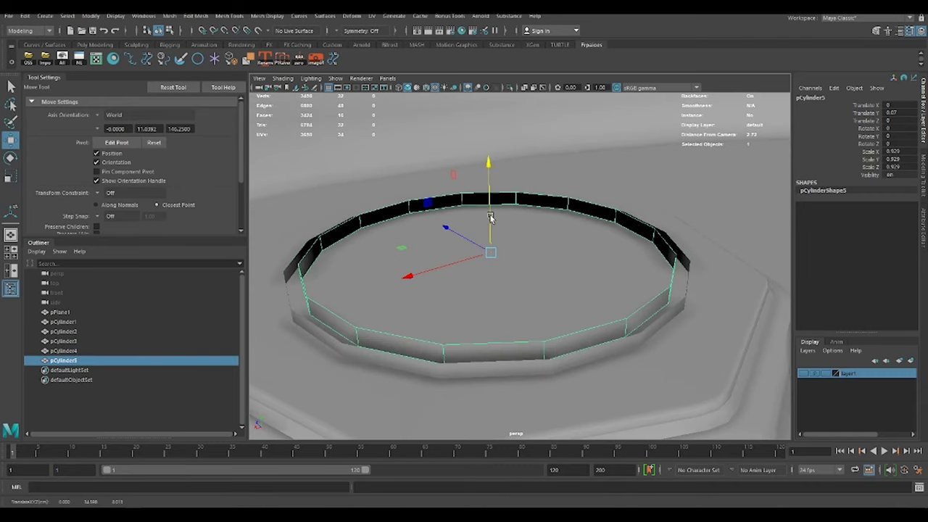
shift+click(601, 348)
key(ctrl+e)
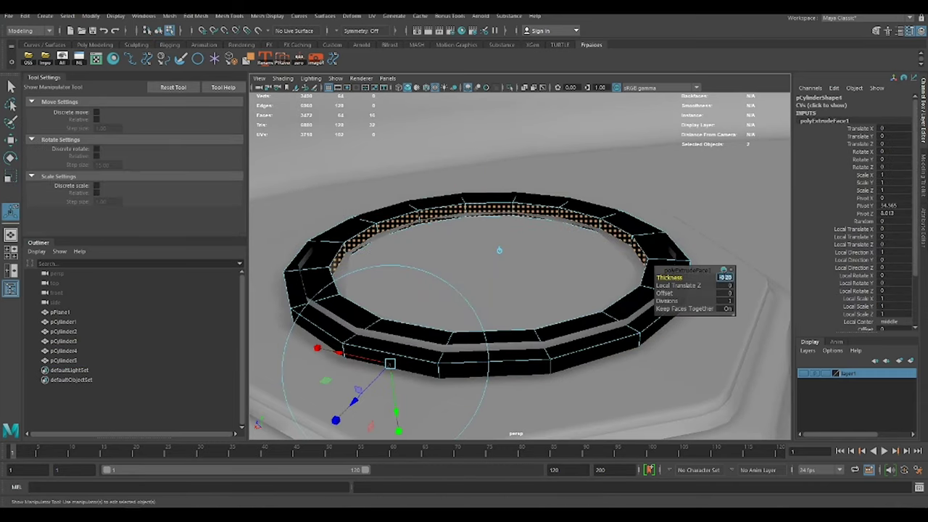
middle_drag(752, 277, 753, 278)
click(659, 307)
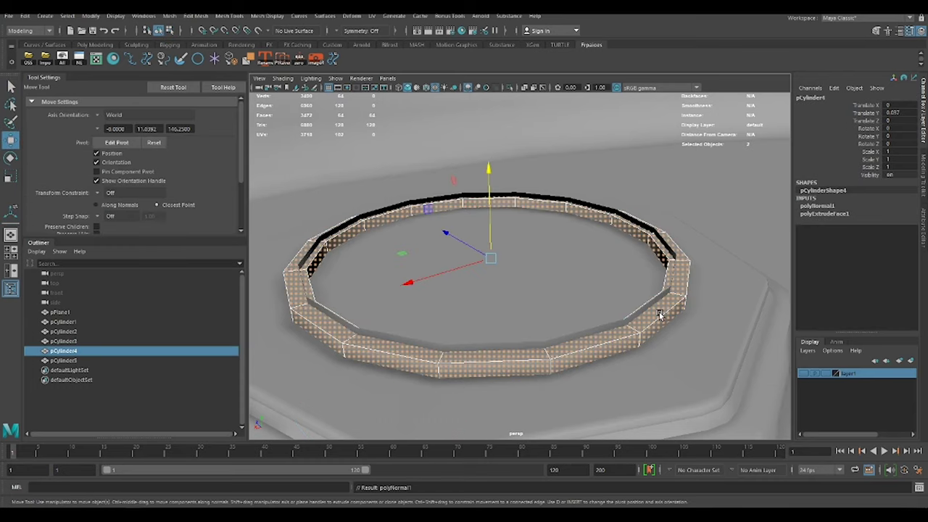
scroll(681, 240, down, 3)
alt+drag(621, 243, 543, 304)
- Extrude the inner ring's edge loop inward, undoing the last two extrusions
scroll(594, 319, up, 3)
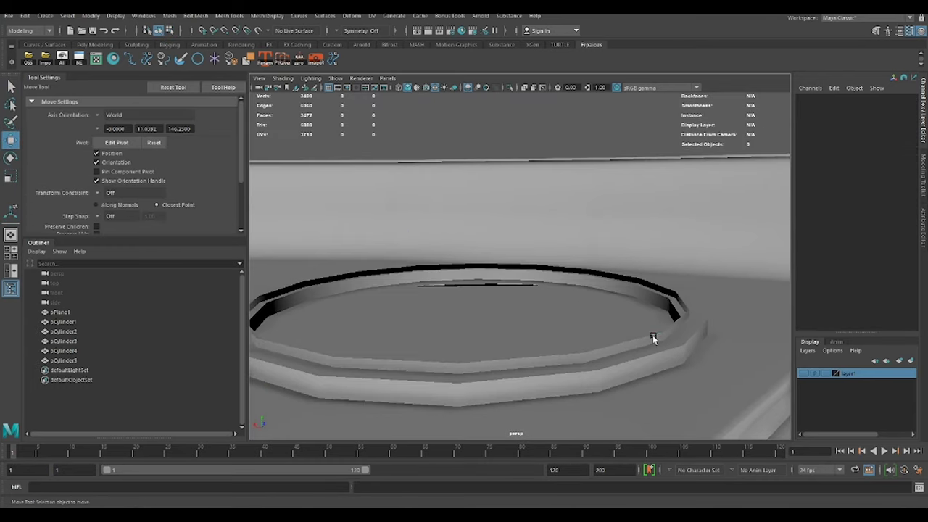
click(653, 337)
double_click(652, 338)
key(ctrl+e)
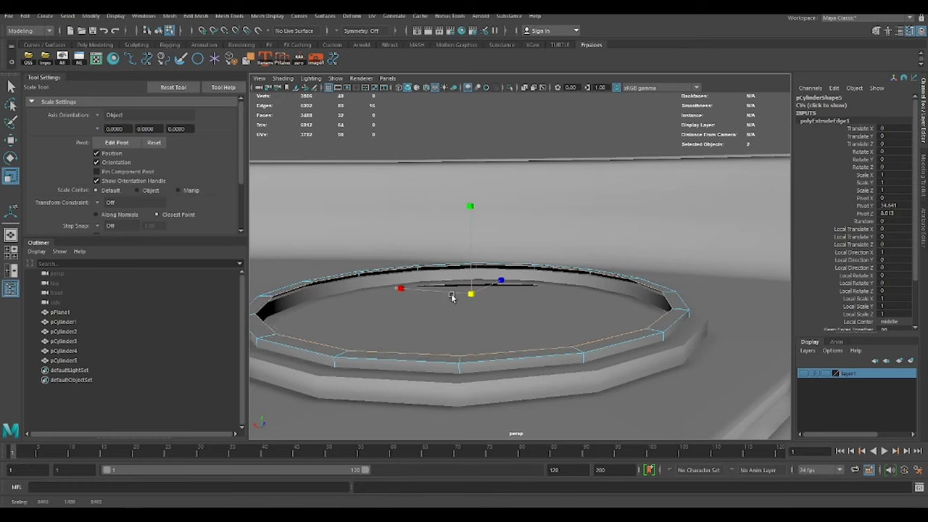
mouse_move(578, 294)
alt+mouse_down()
mouse_move(514, 323)
mouse_move(532, 304)
alt+mouse_up()
key(ctrl+e)
key(w)
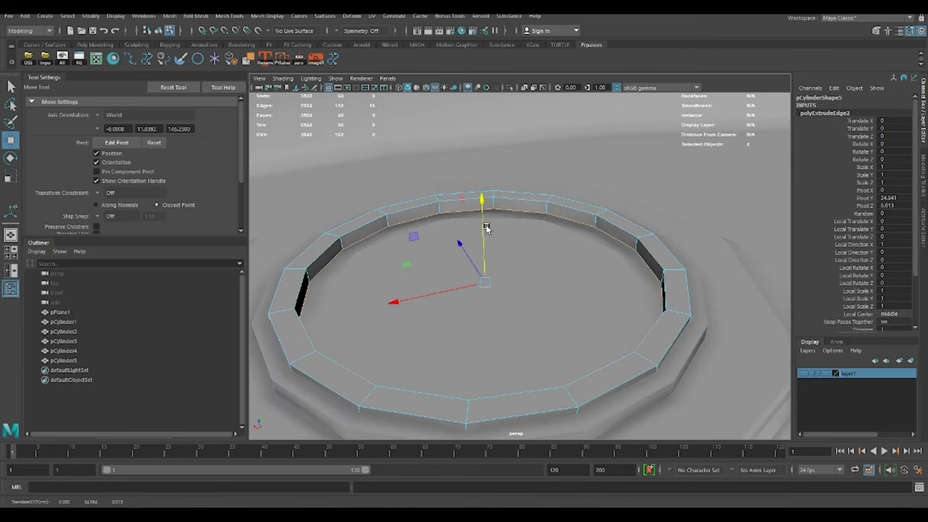
key(ctrl+z)
key(ctrl+z)
key(ctrl+z)
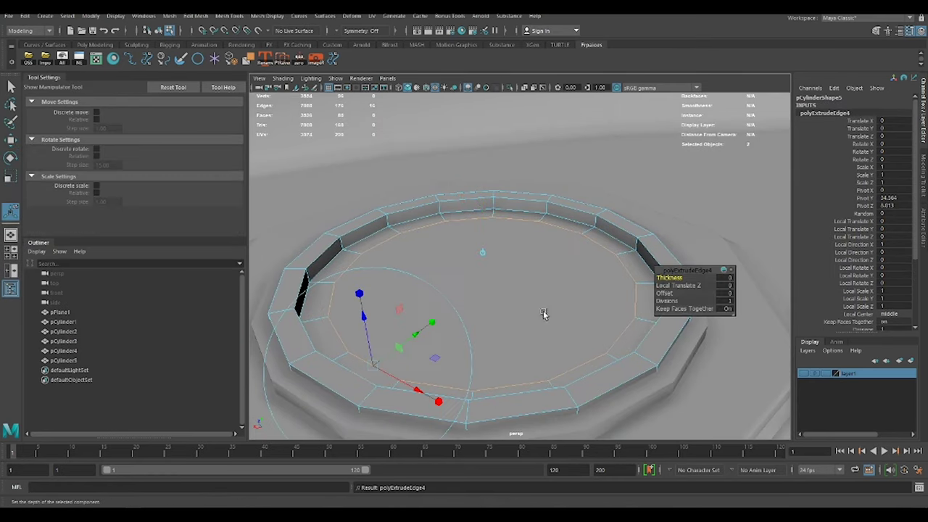
key(ctrl+z)
key(w)
- Bevel an edge loop on the inner ring with fraction 0.7 and 2 segments
scroll(563, 245, down, 3)
right_drag(490, 265, 478, 246)
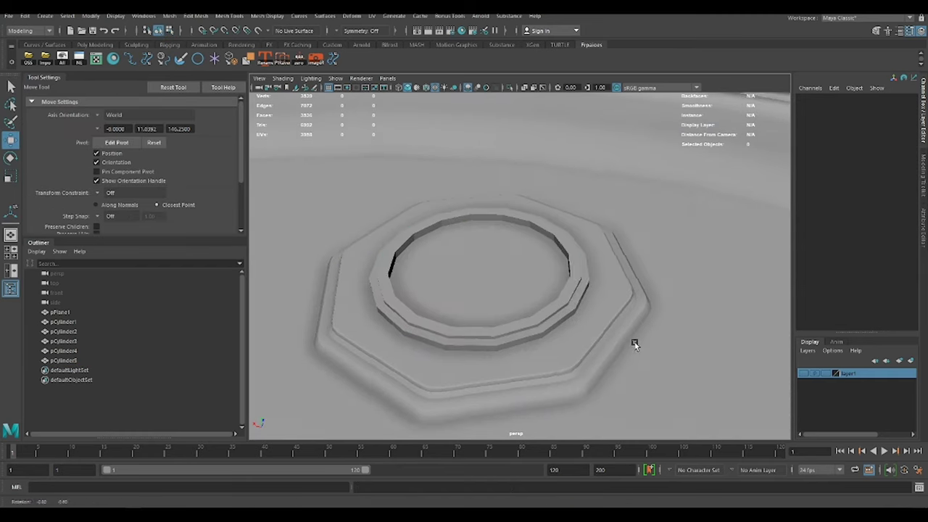
alt+drag(631, 342, 629, 322)
click(629, 322)
double_click(681, 218)
shift+right_drag(653, 269, 665, 279)
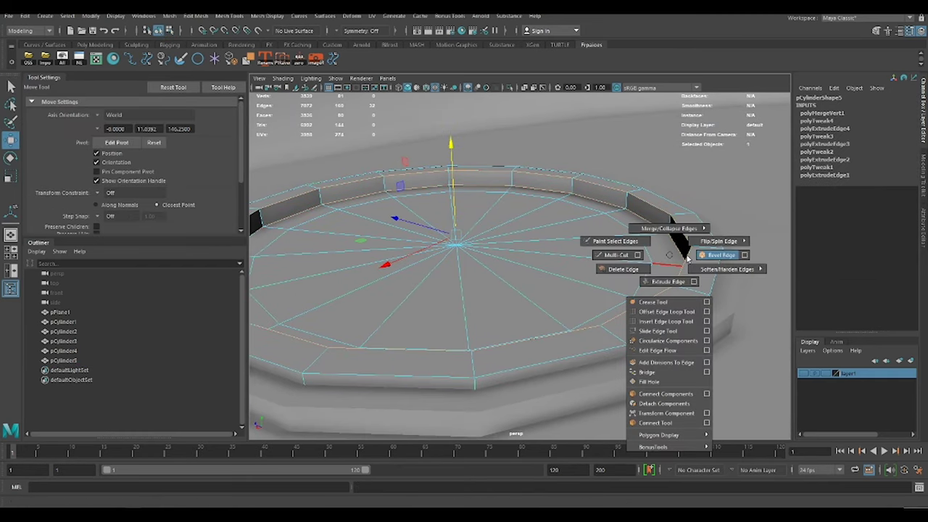
drag(667, 277, 682, 278)
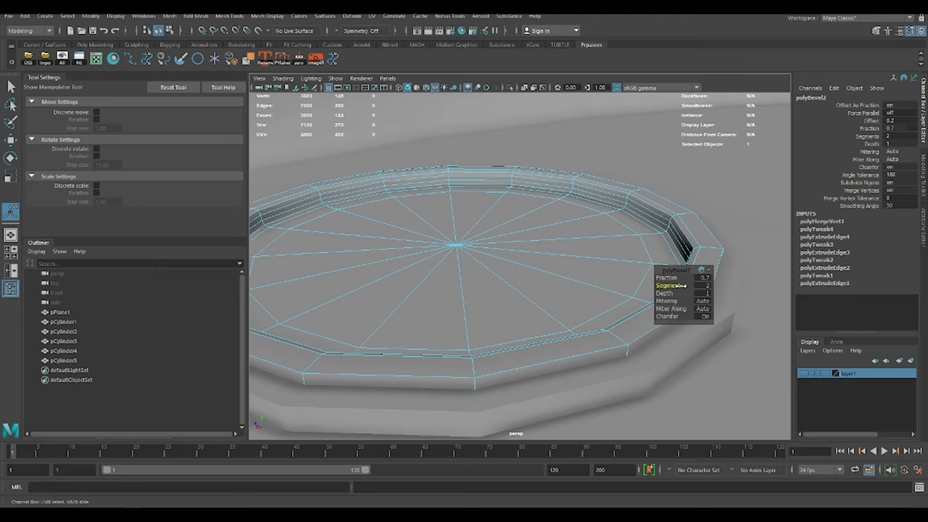
key(w)
alt+drag(653, 240, 687, 217)
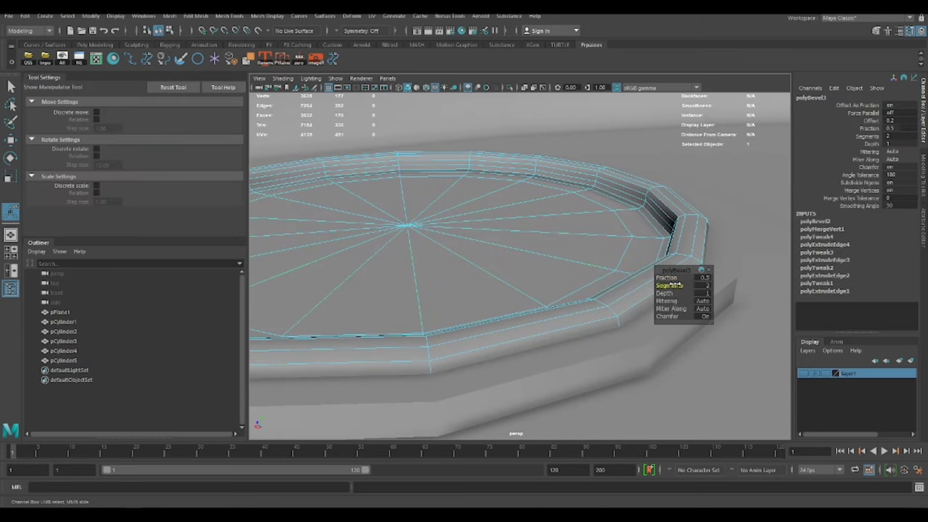
- Bevel the outer ring's selected edges with a 0.1 fraction
click(716, 293)
scroll(716, 293, up, 2)
key(ctrl+1)
double_click(684, 209)
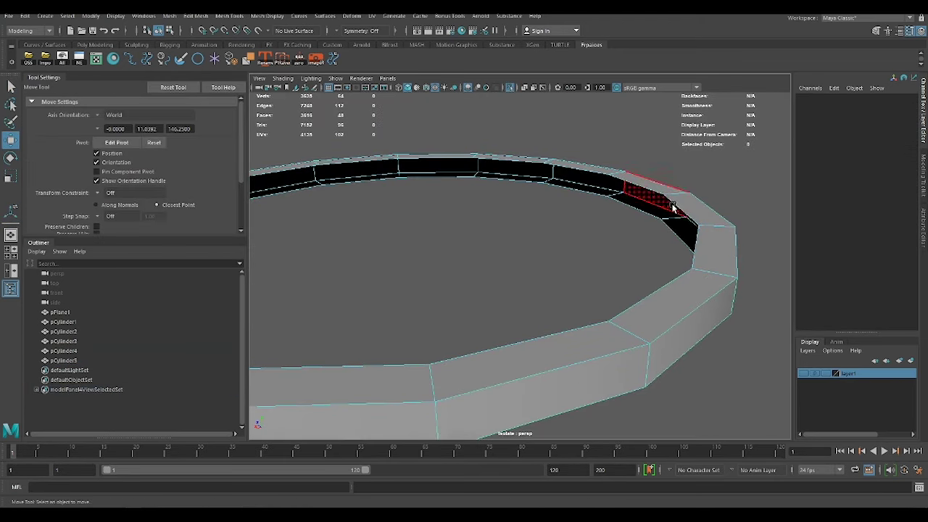
mouse_move(662, 234)
right_down()
mouse_move(660, 212)
mouse_move(662, 278)
right_up()
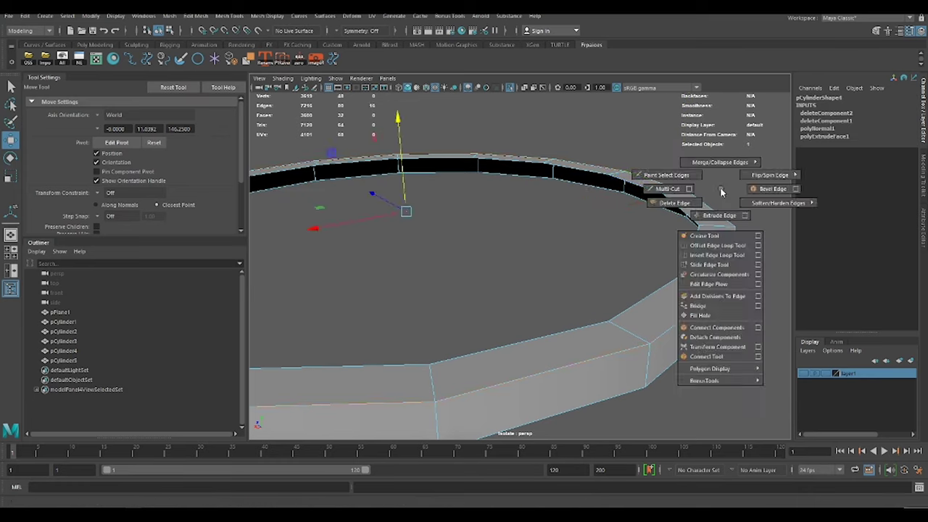
drag(666, 278, 683, 234)
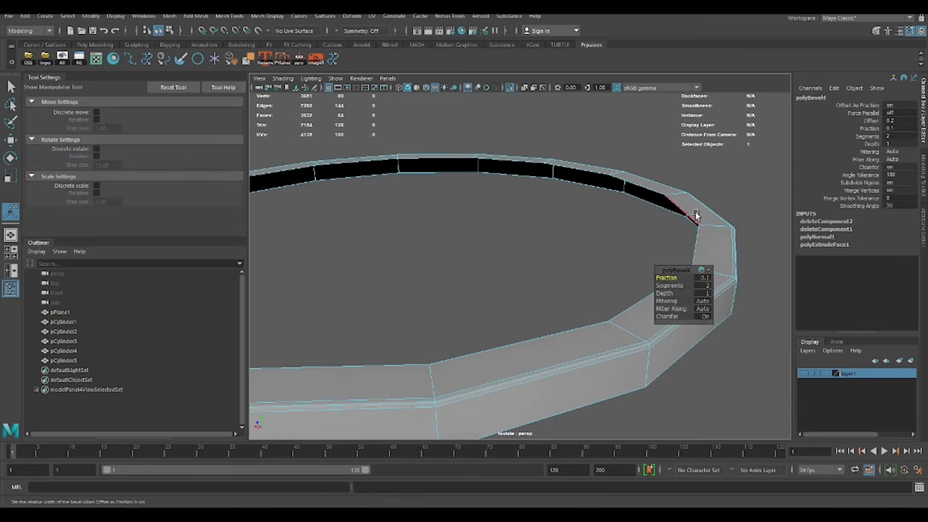
- Extrude and bevel the outer ring's top edge loop
double_click(685, 209)
key(ctrl+e)
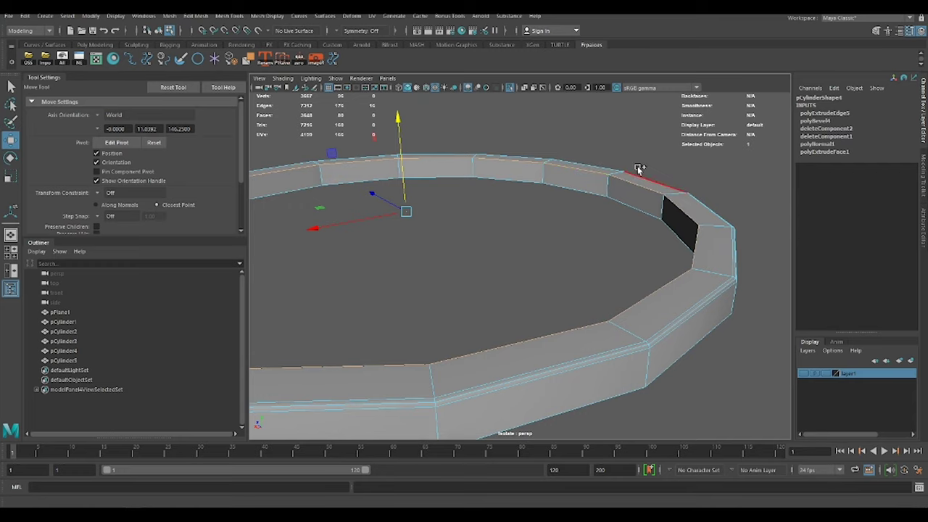
shift+right_drag(675, 218, 671, 279)
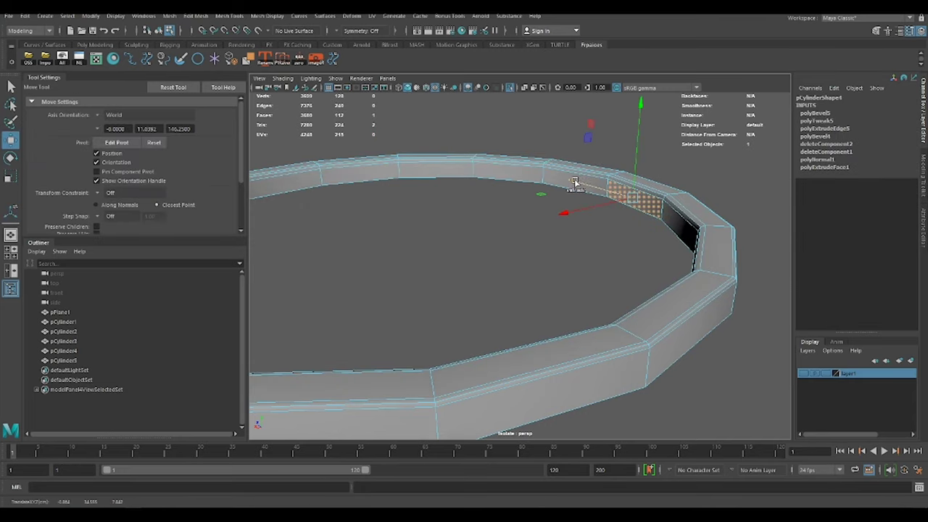
key(r)
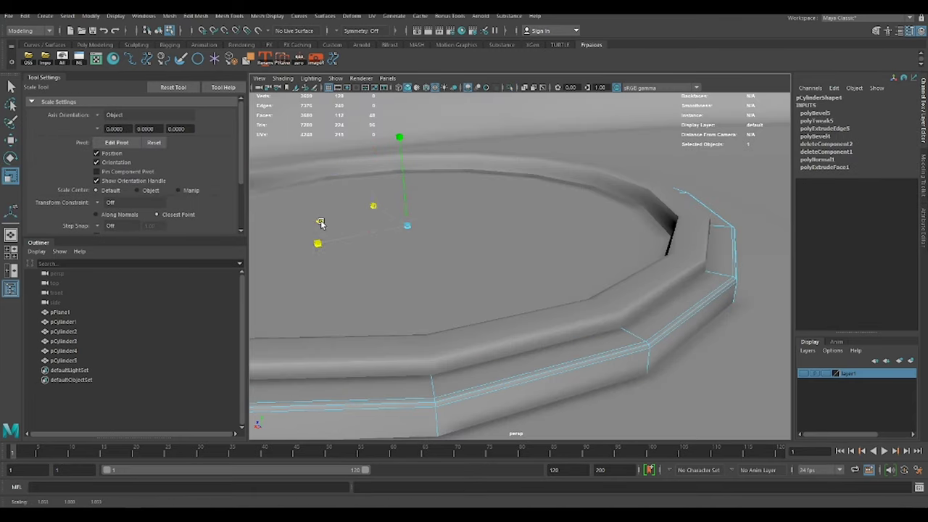
key(F8)
- Select the outer ring and the bung's small inner cylinder
scroll(688, 232, down, 5)
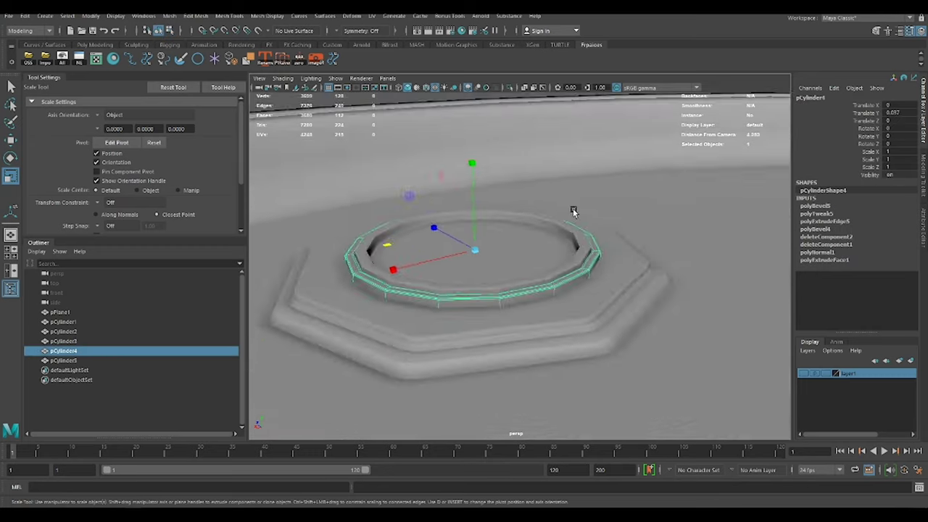
click(571, 209)
alt+drag(571, 209, 476, 180)
scroll(476, 180, up, 3)
alt+drag(674, 298, 617, 210)
click(617, 210)
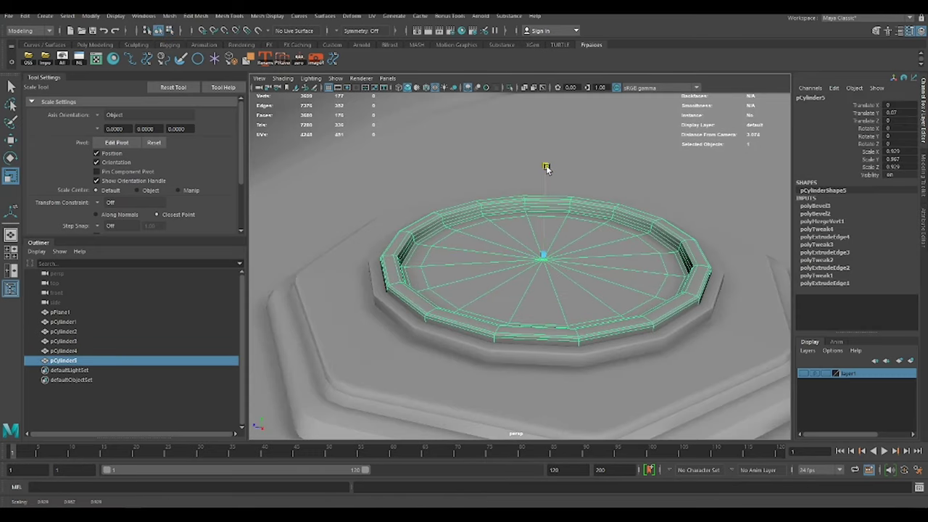
scroll(591, 240, down, 2)
scroll(580, 223, down, 5)
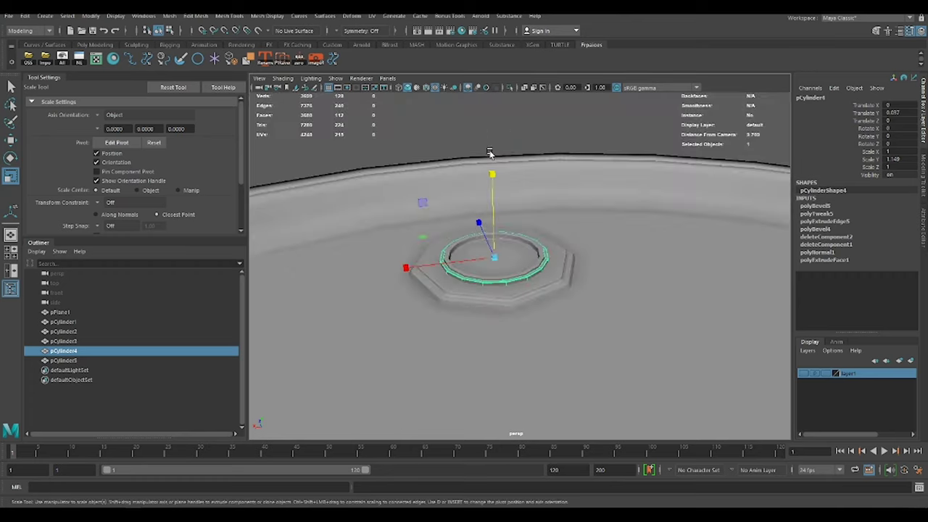
click(549, 255)
scroll(548, 254, up, 4)
scroll(538, 219, down, 1)
alt+drag(538, 220, 540, 141)
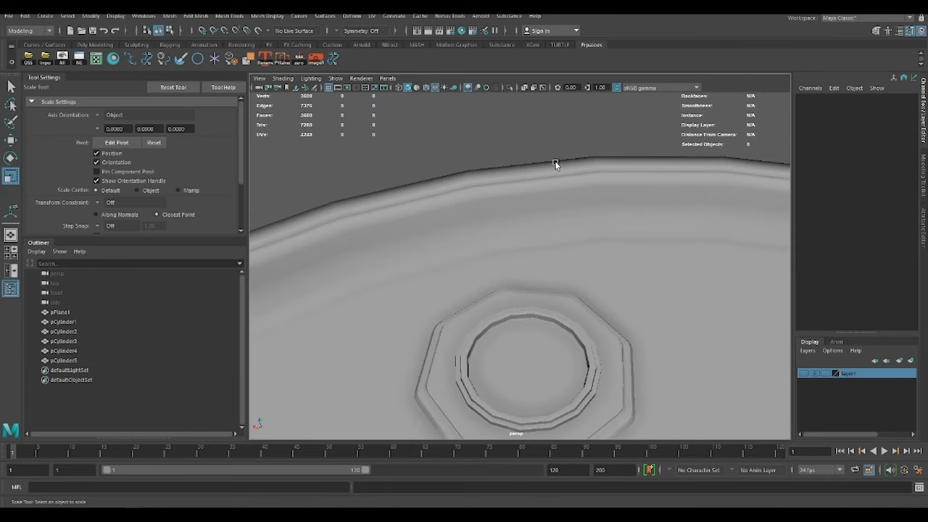
scroll(785, 351, down, 5)
scroll(648, 349, up, 2)
scroll(647, 348, down, 1)
- Group all the barrel parts and rename the group to 'closed'
drag(58, 312, 63, 360)
key(w)
key(ctrl+g)
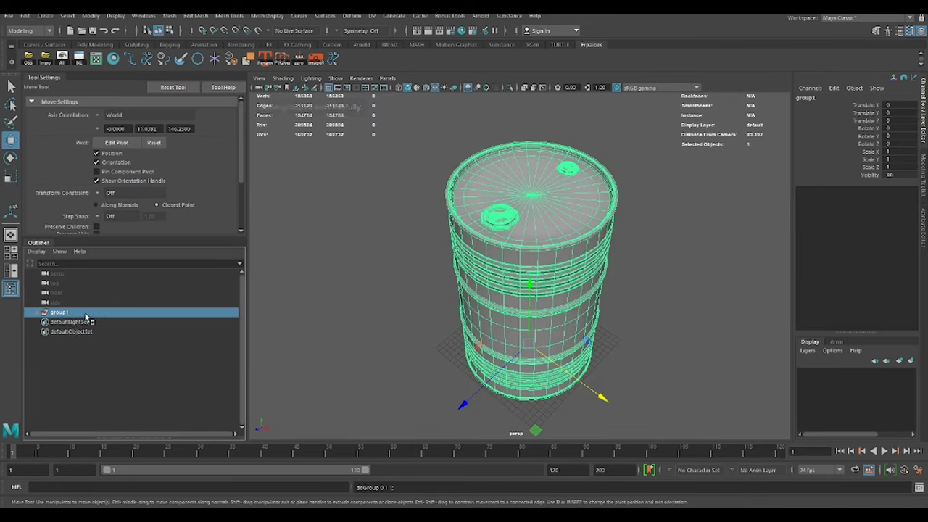
text(closed)
key(Return)
- Place a duplicate of the closed barrel beside it along X and delete the copy's lid
key(ctrl+d)
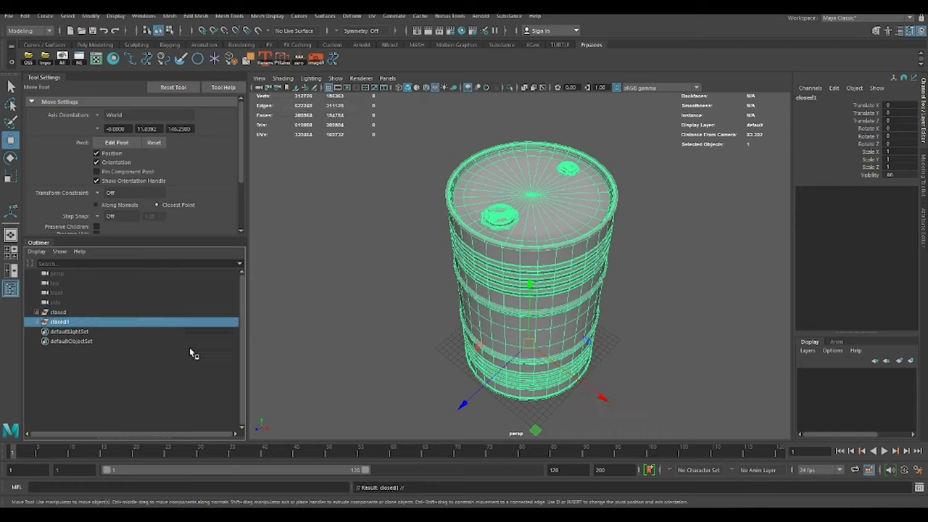
mouse_move(601, 396)
mouse_down()
mouse_move(752, 454)
mouse_move(566, 296)
mouse_up()
click(36, 321)
click(61, 339)
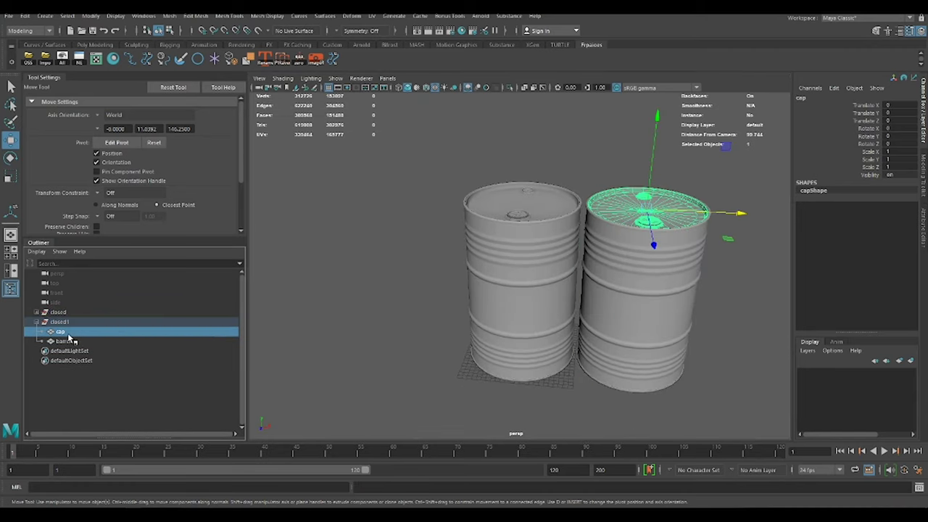
key(Delete)
alt+drag(508, 275, 551, 266)
- Create a cube and shape it into a thin, tall plank leaning inside the open barrel
shift+right_click(646, 177)
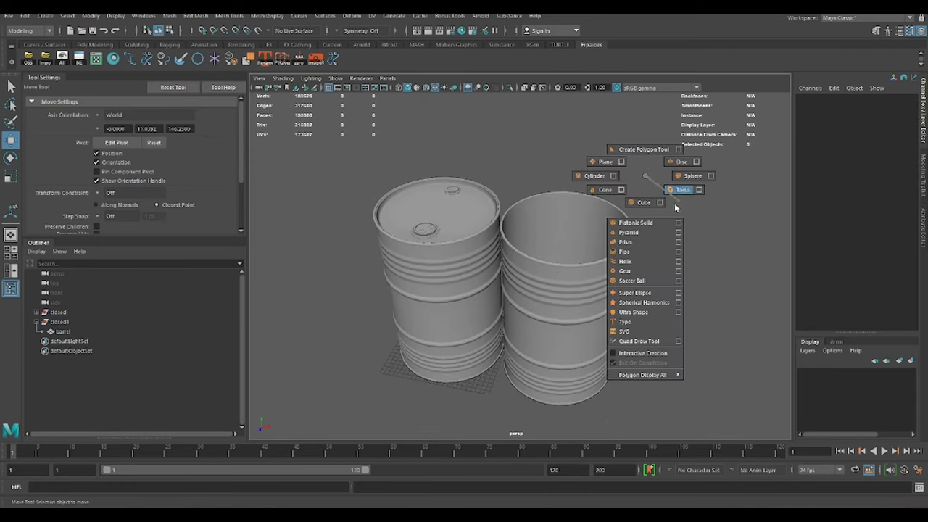
shift+right_drag(674, 208, 638, 203)
key(r)
drag(456, 339, 464, 335)
key(w)
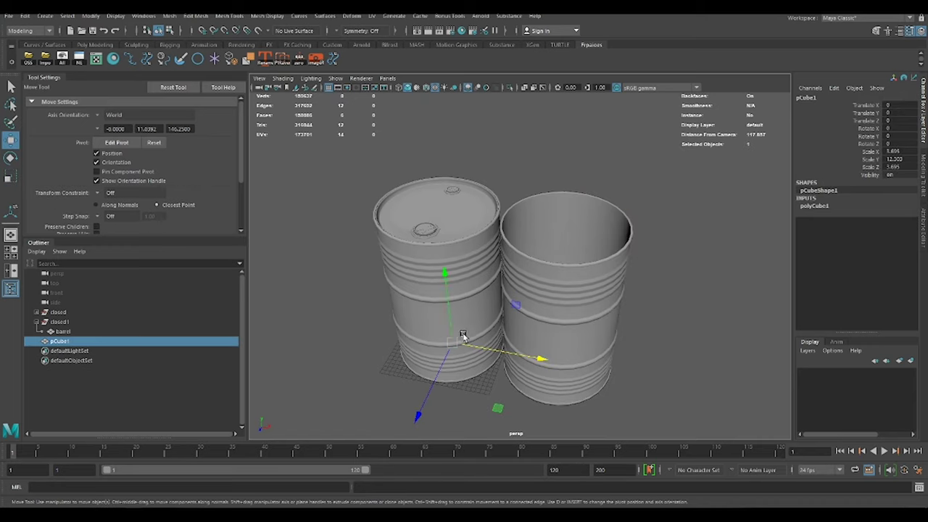
key(r)
drag(470, 200, 656, 234)
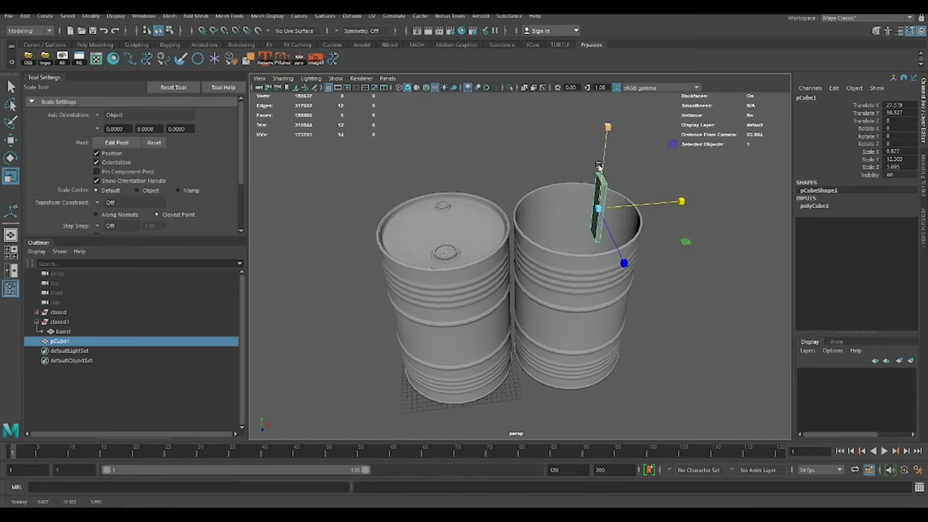
mouse_move(599, 167)
mouse_down()
mouse_move(626, 207)
mouse_move(656, 177)
mouse_up()
key(e)
key(w)
drag(675, 218, 697, 191)
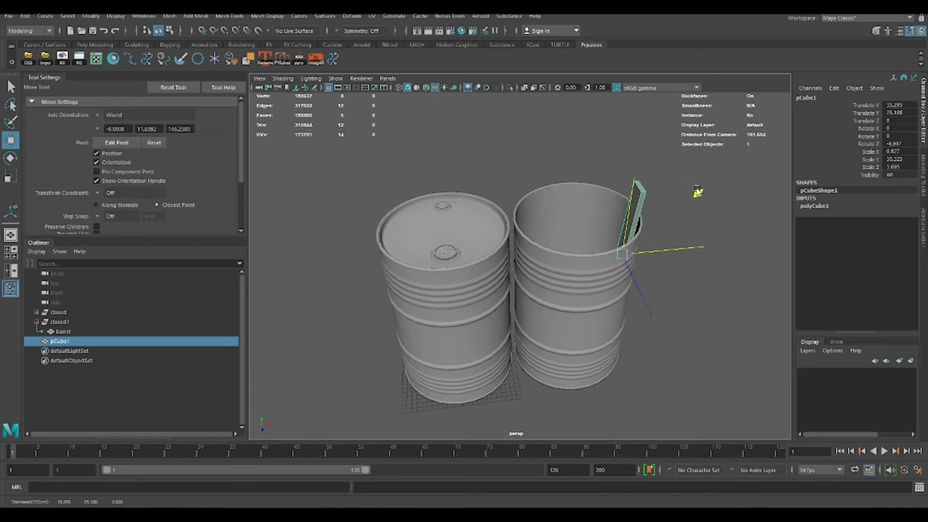
- Duplicate the plank twice, tilting and placing the copies pCube2 and pCube3 inside the barrel
key(ctrl+d)
key(e)
drag(640, 304, 698, 286)
key(w)
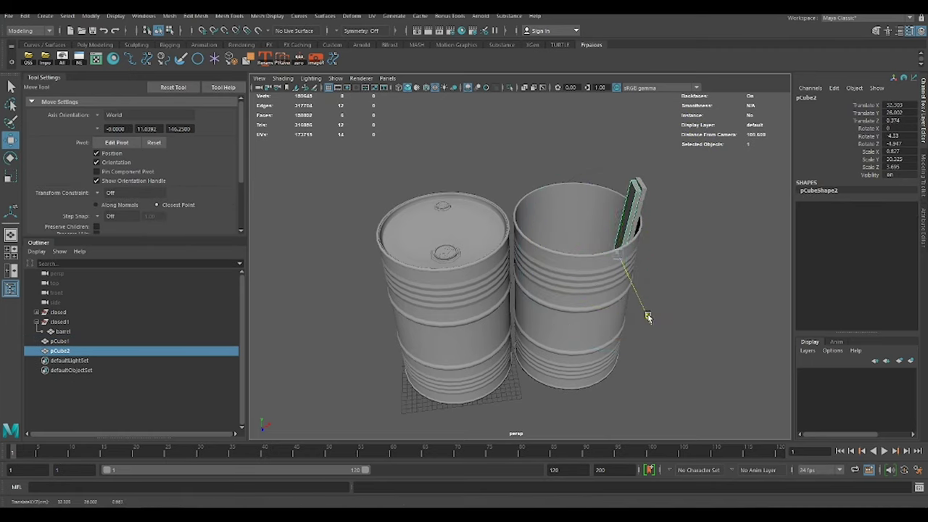
key(e)
key(w)
key(e)
drag(675, 208, 674, 252)
key(w)
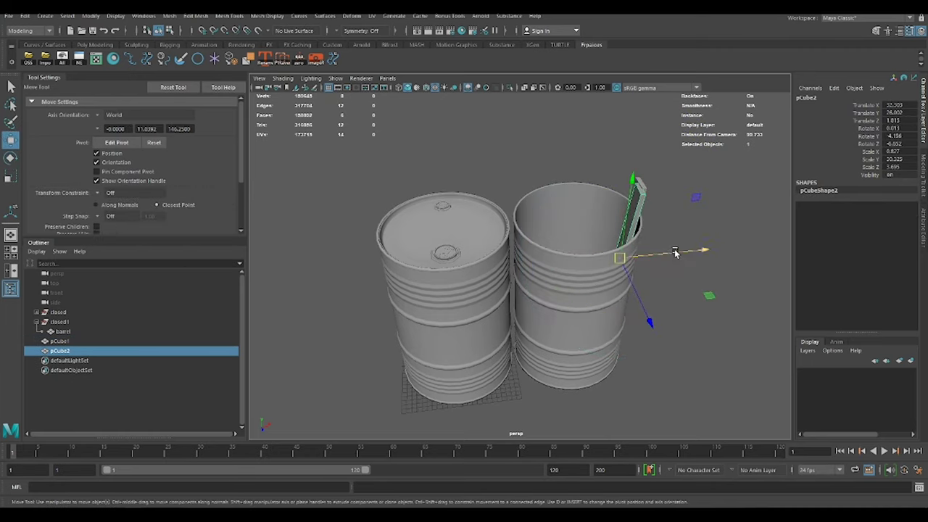
key(ctrl+d)
alt+drag(617, 221, 611, 341)
- Turn on wireframe-on-shaded and add more duplicated planks rotated around the barrel's rim
scroll(611, 341, up, 5)
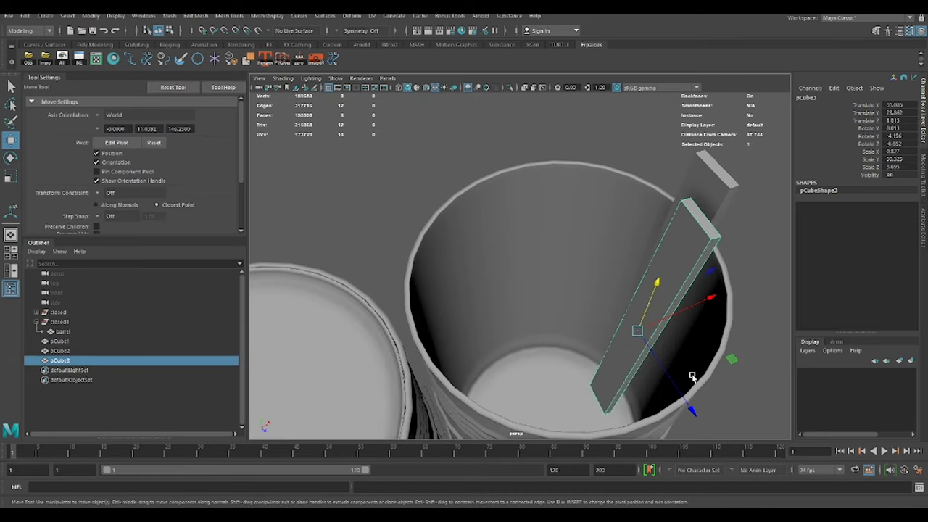
drag(693, 377, 652, 333)
key(e)
key(alt+Tab)
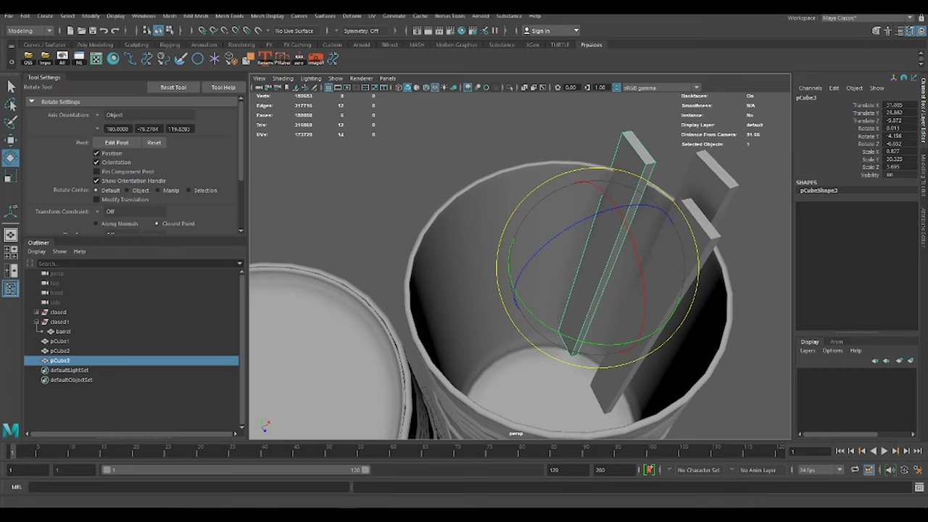
mouse_move(644, 181)
alt+mouse_down()
mouse_move(658, 302)
mouse_move(638, 275)
alt+mouse_up()
key(w)
click(433, 87)
key(e)
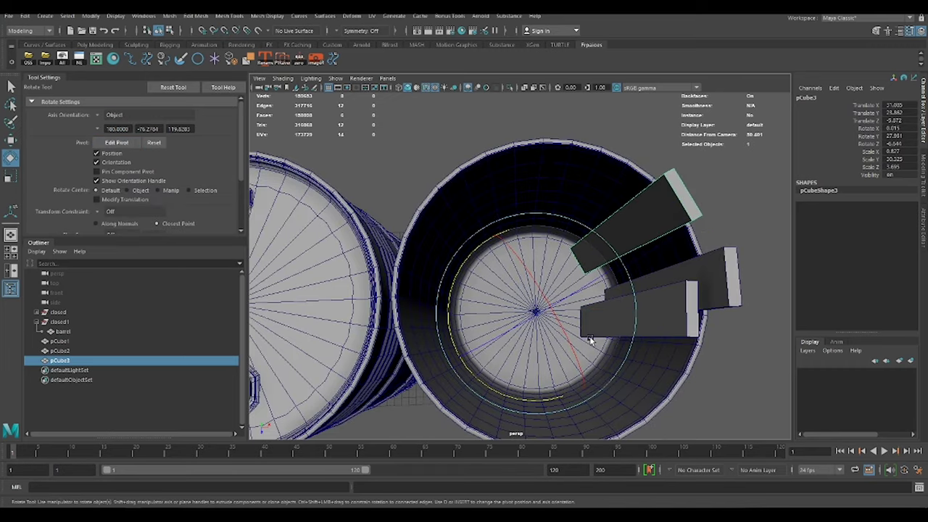
mouse_move(573, 399)
mouse_down()
mouse_move(608, 368)
mouse_move(581, 279)
mouse_up()
key(ctrl+d)
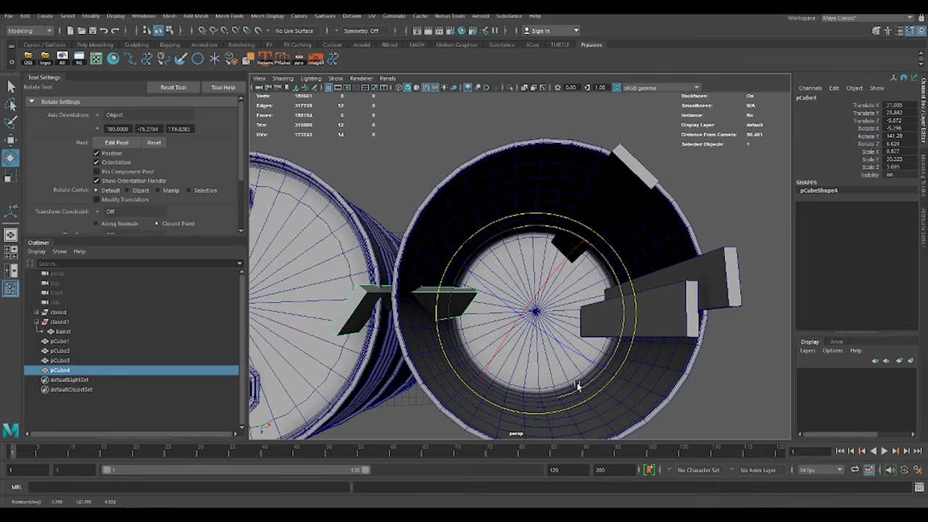
key(w)
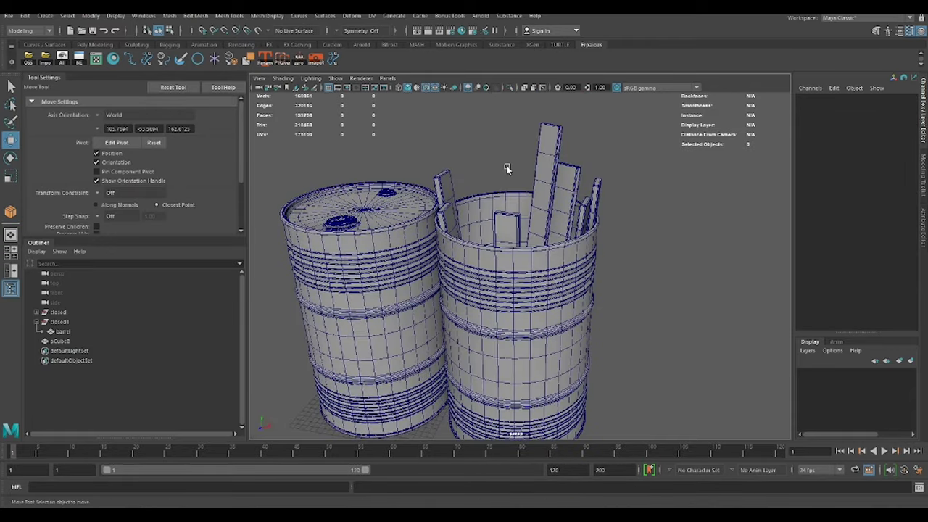
- Shift the orange plank to the left, deselect everything and turn off the wireframe overlay
scroll(508, 168, up, 5)
click(544, 181)
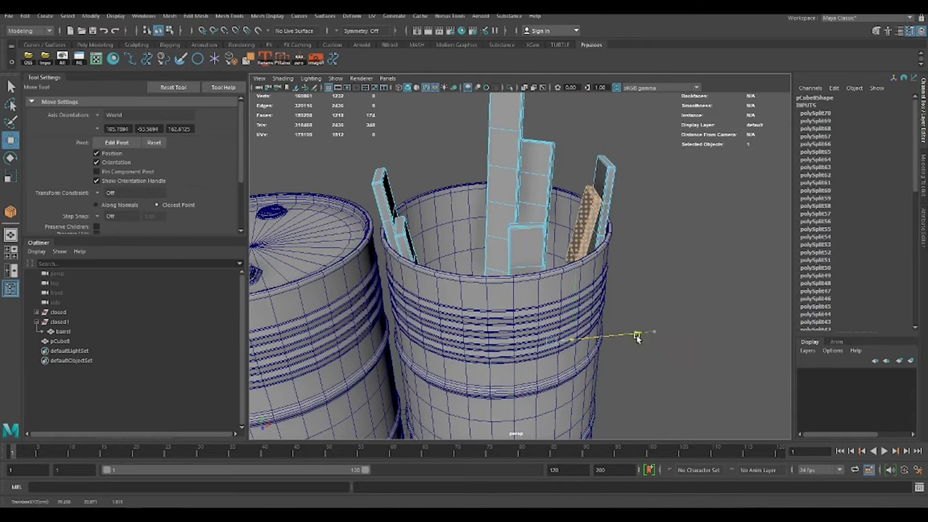
alt+drag(644, 337, 616, 368)
key(e)
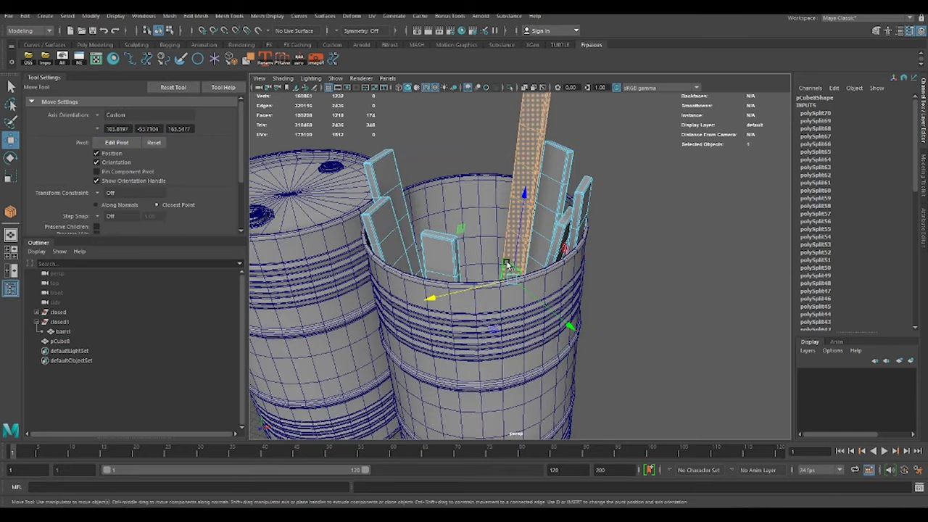
key(w)
middle_drag(483, 221, 484, 288)
click(584, 164)
scroll(583, 164, down, 6)
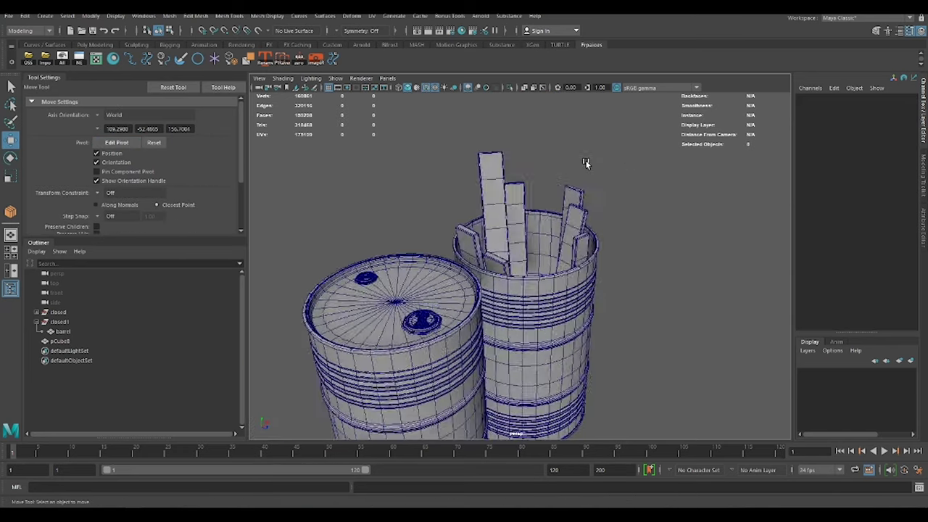
click(434, 87)
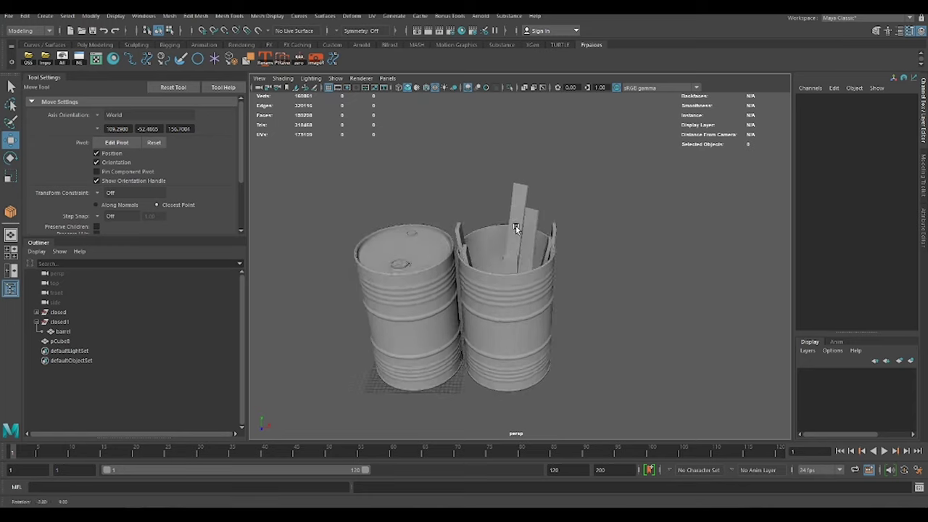
alt+drag(460, 160, 674, 341)
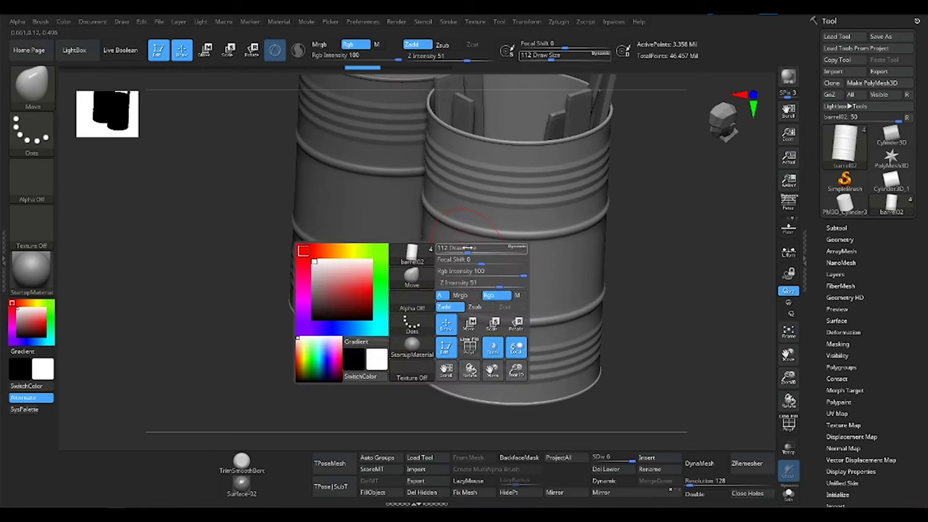
- Resize the Move brush and rotate the view around both barrels in ZBrush
key(s)
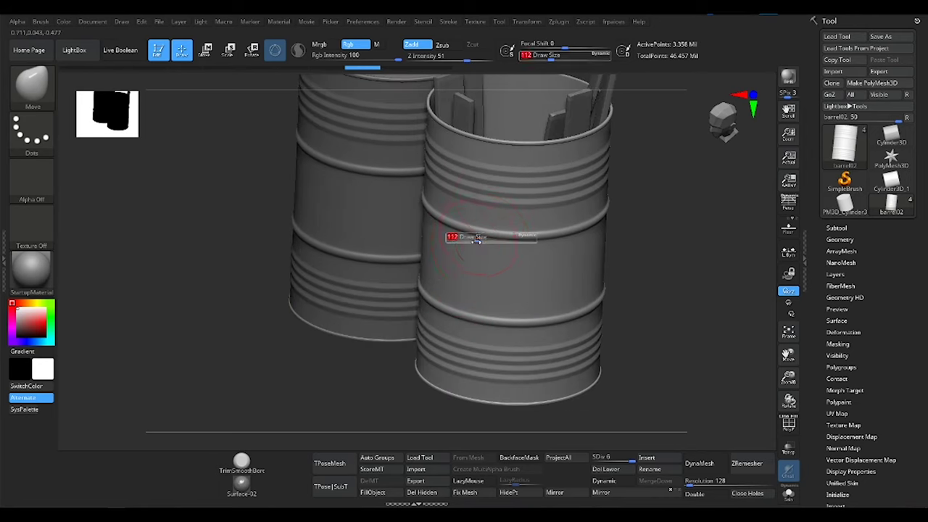
right_drag(484, 260, 581, 223)
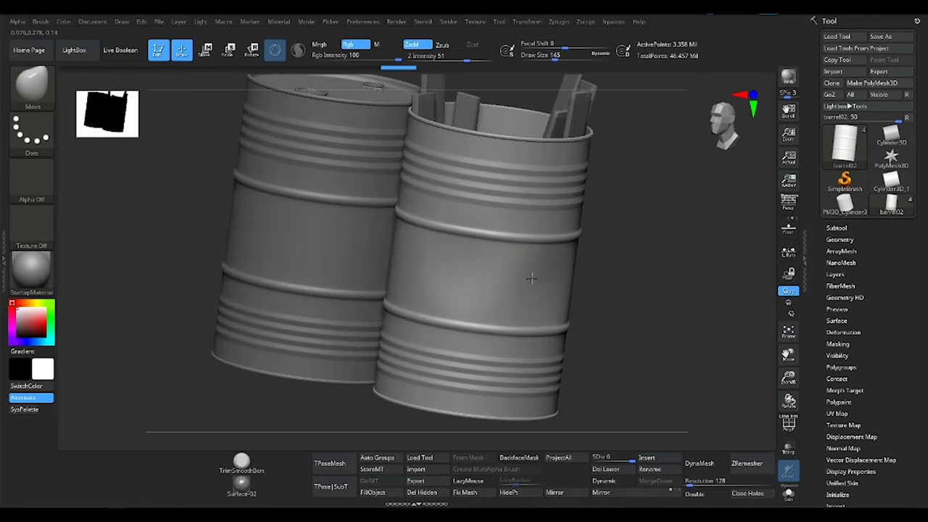
mouse_move(568, 167)
right_down()
mouse_move(523, 183)
mouse_move(513, 248)
mouse_move(569, 189)
mouse_move(549, 343)
right_up()
key(s)
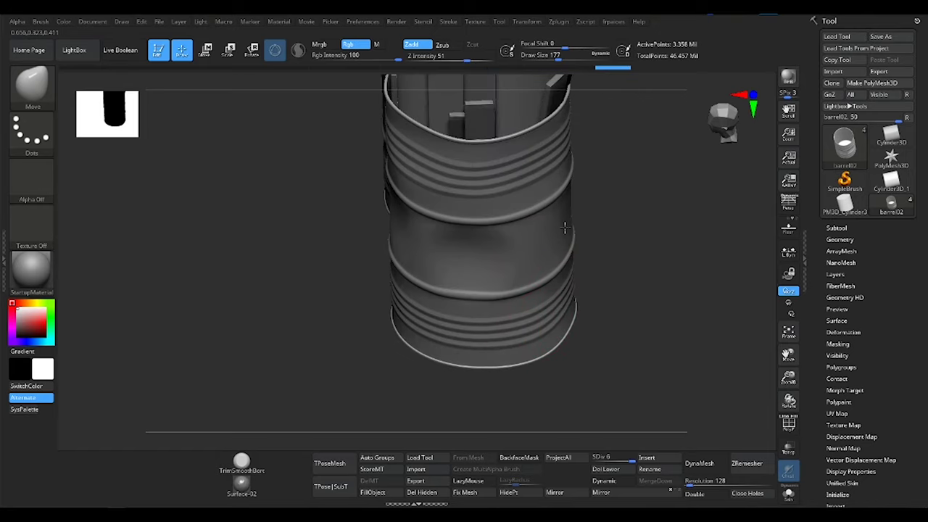
mouse_move(564, 228)
right_down()
mouse_move(487, 280)
mouse_move(448, 356)
right_up()
mouse_move(382, 324)
right_down()
mouse_move(418, 232)
mouse_move(460, 229)
mouse_move(508, 279)
mouse_move(503, 228)
mouse_move(511, 263)
mouse_move(521, 247)
mouse_move(590, 289)
mouse_move(499, 214)
mouse_move(510, 292)
mouse_move(480, 287)
right_up()
- Push dents into the open barrel's sides, framing and rotating the view around it
key(f)
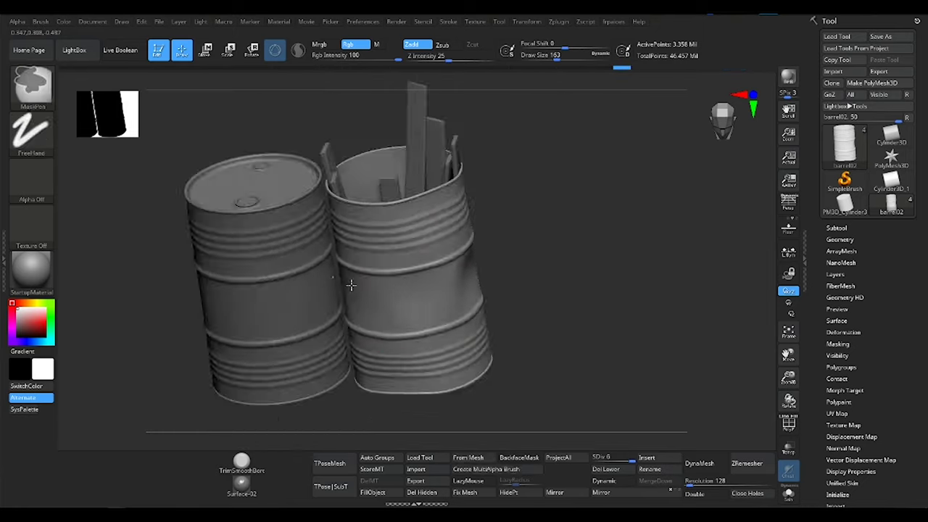
mouse_move(354, 303)
right_down()
mouse_move(459, 342)
mouse_move(455, 351)
right_up()
right_drag(462, 248, 490, 294)
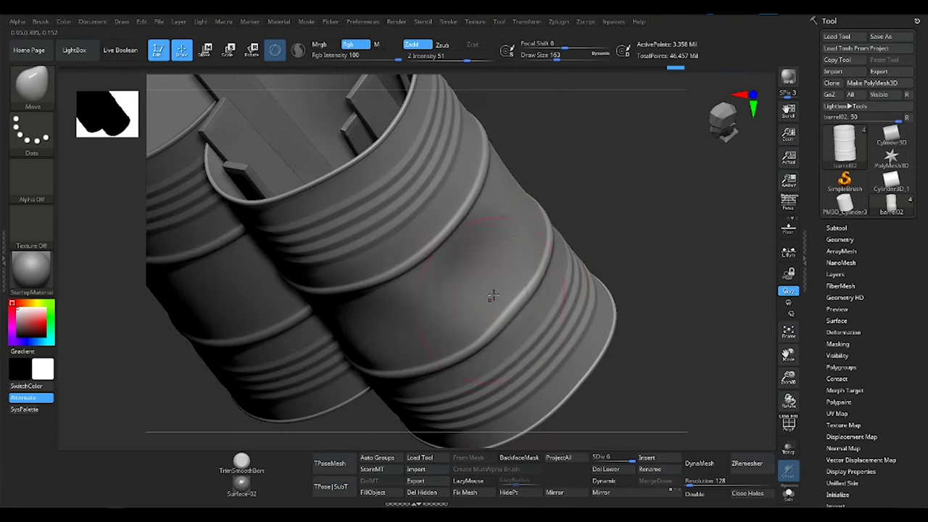
key(f)
mouse_move(503, 155)
right_down()
mouse_move(457, 281)
mouse_move(560, 241)
mouse_move(508, 285)
mouse_move(532, 340)
right_up()
key(f)
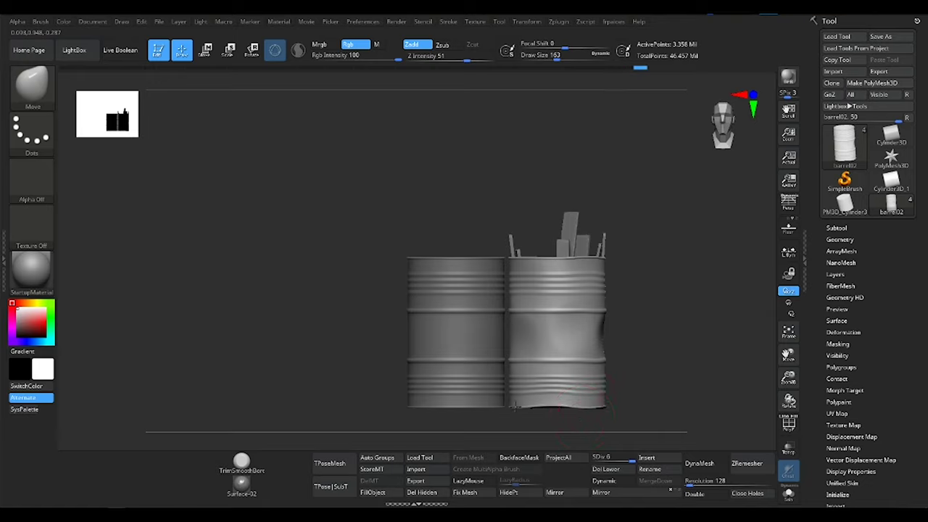
mouse_move(591, 271)
right_down()
mouse_move(660, 258)
mouse_move(634, 279)
right_up()
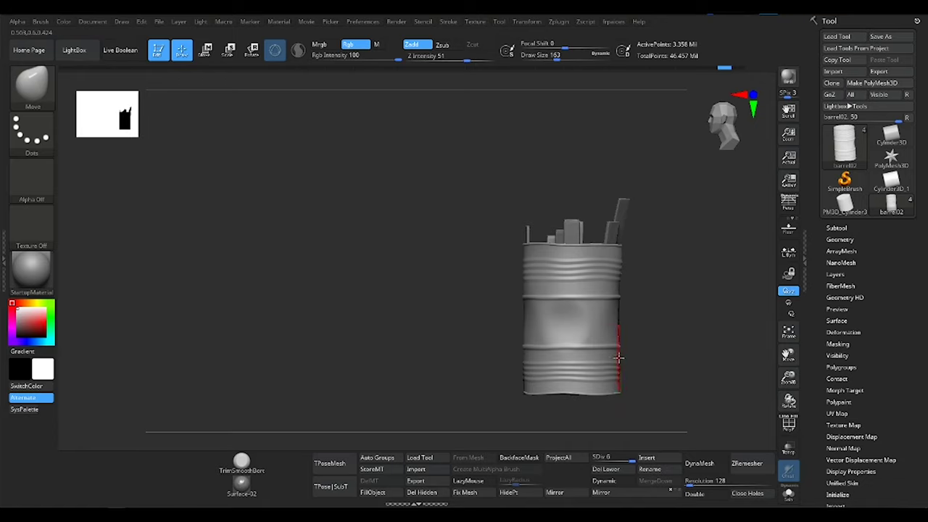
right_drag(616, 367, 658, 333)
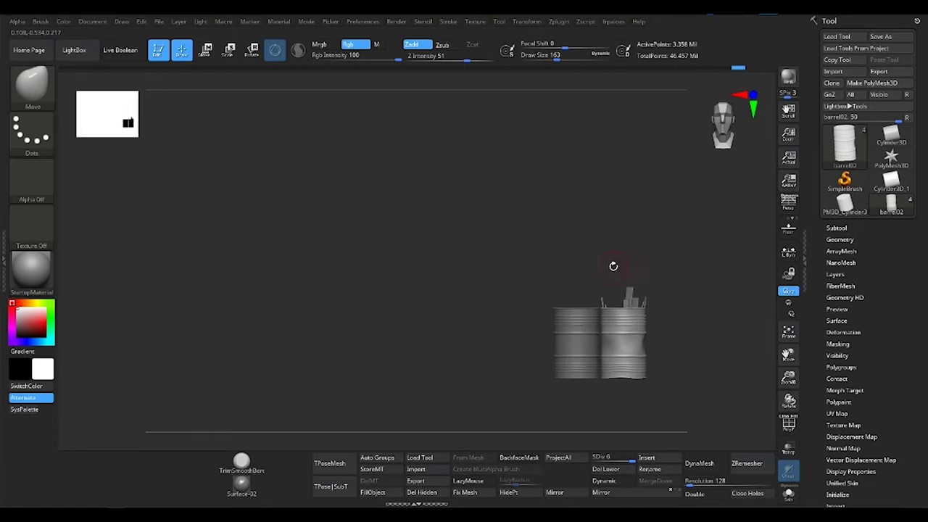
ctrl+right_drag(587, 356, 551, 333)
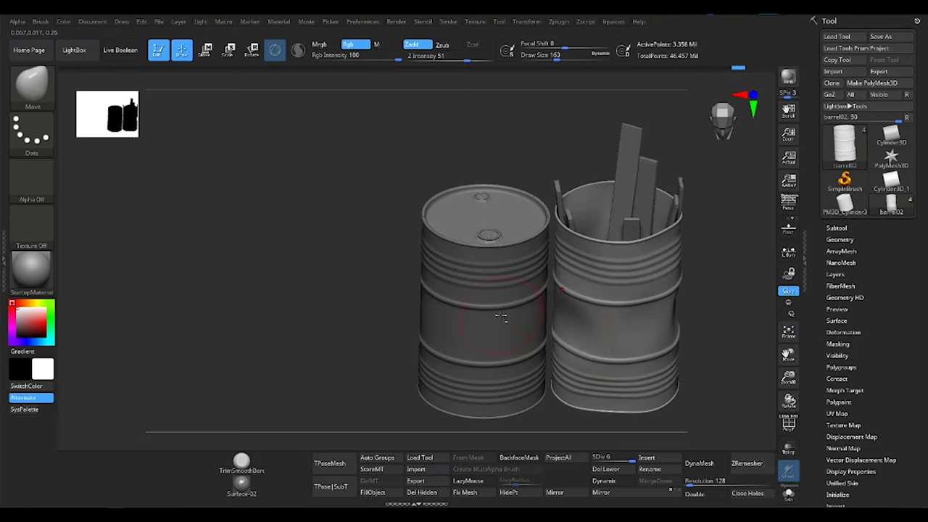
- Make the closed barrel (barrel01) the active subtool and look down on both barrels
alt+click(515, 300)
right_drag(514, 300, 549, 295)
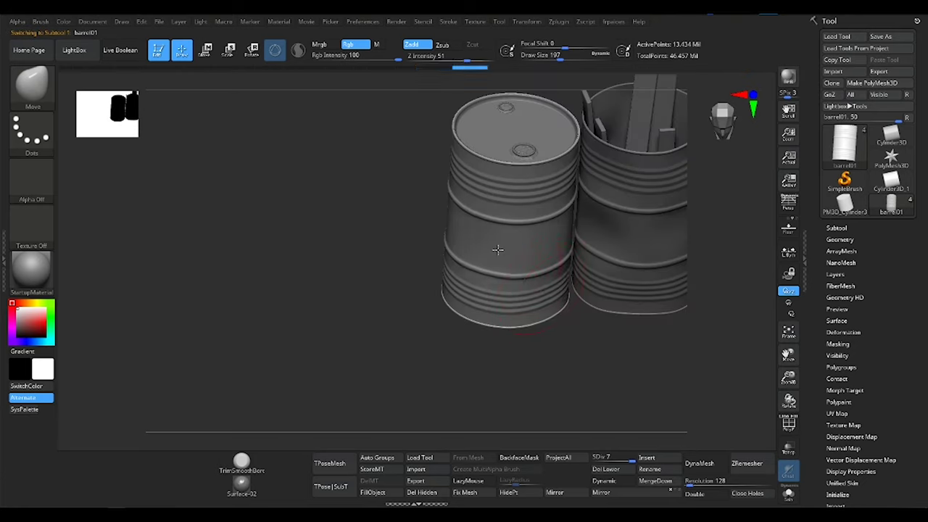
right_drag(548, 240, 510, 258)
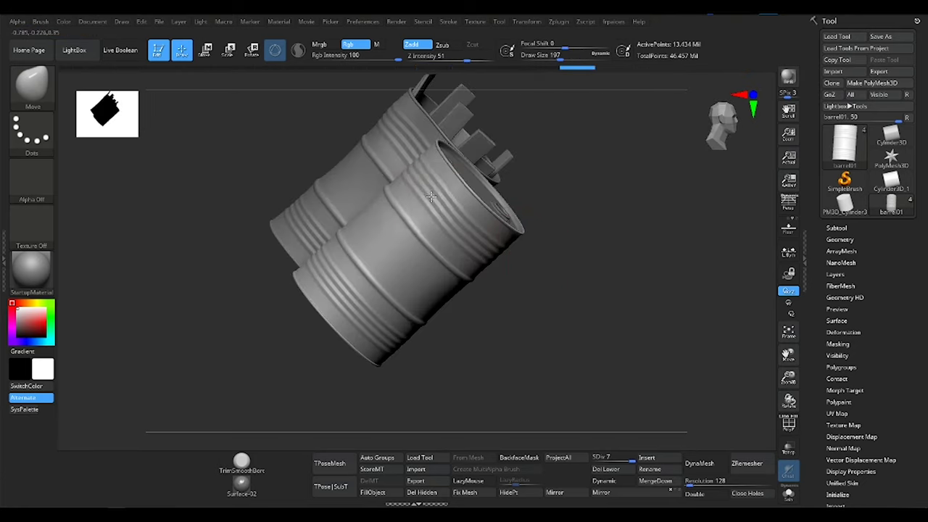
mouse_move(377, 269)
right_down()
mouse_move(363, 221)
mouse_move(565, 314)
mouse_move(605, 278)
right_up()
mouse_move(640, 254)
right_down()
mouse_move(605, 276)
mouse_move(611, 249)
right_up()
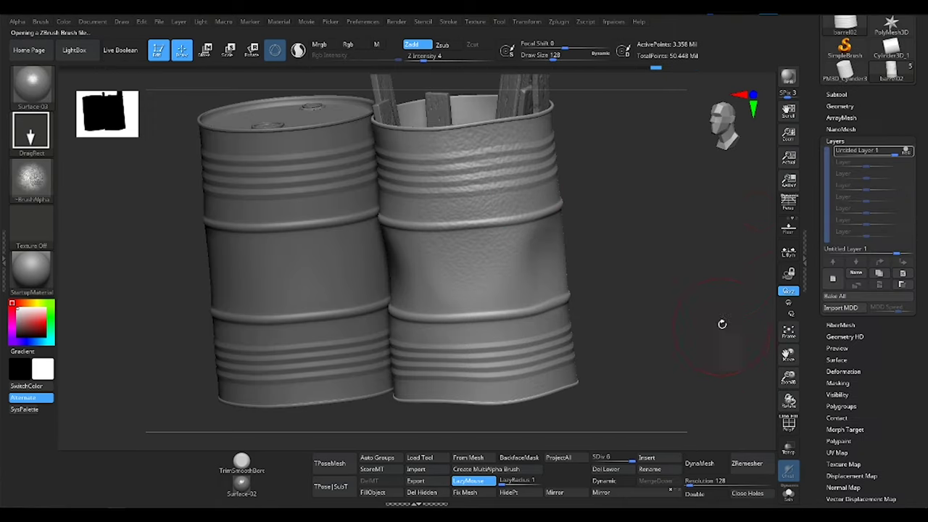
- Orbit and zoom around the sculpted barrels to inspect them from several sides
right_drag(722, 324, 594, 293)
mouse_move(720, 303)
right_down()
mouse_move(674, 161)
mouse_move(679, 213)
mouse_move(516, 165)
right_up()
mouse_move(564, 312)
right_down()
mouse_move(587, 276)
mouse_move(534, 288)
right_up()
right_drag(662, 314, 614, 308)
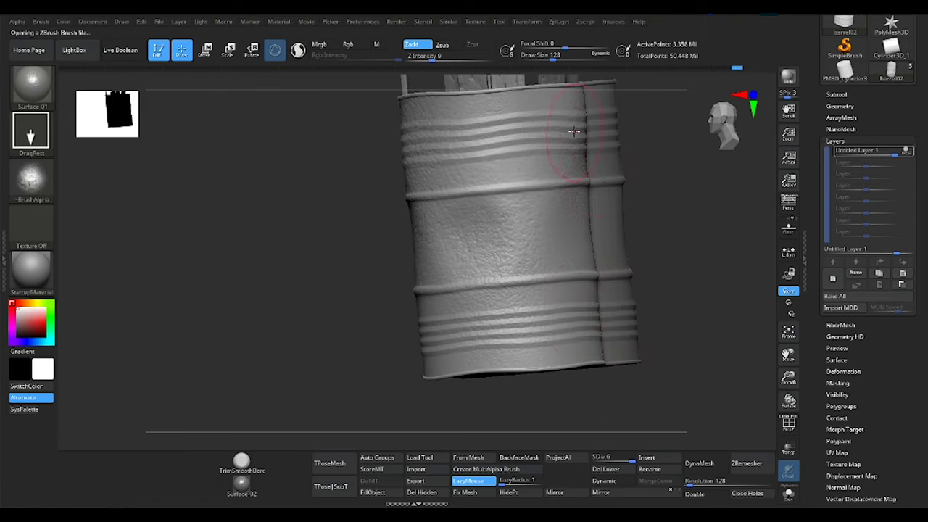
mouse_move(573, 131)
right_down()
mouse_move(683, 327)
mouse_move(618, 418)
mouse_move(527, 264)
mouse_move(249, 188)
mouse_move(320, 107)
right_up()
right_drag(293, 225, 511, 280)
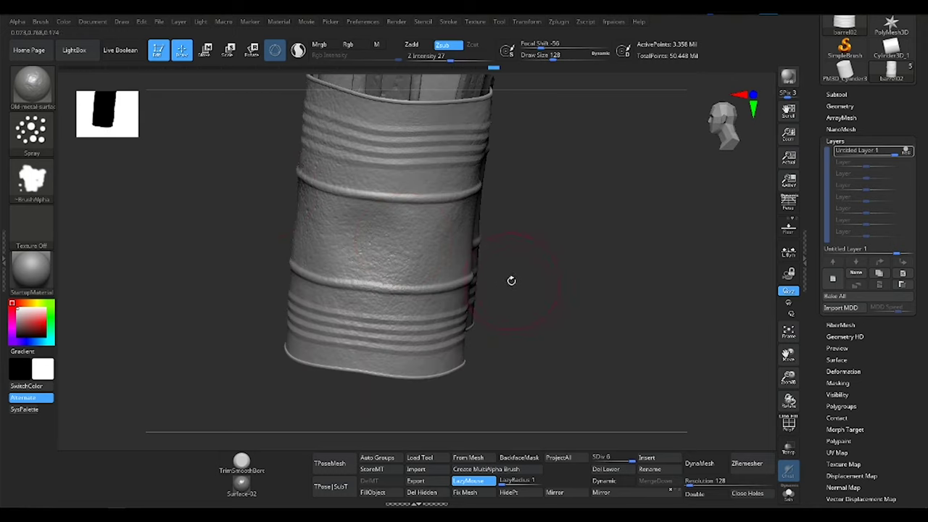
- Load the Surface-02 brush, check the barrels' bottoms, then add a fill layer in Substance Painter
key(1)
right_drag(602, 263, 369, 186)
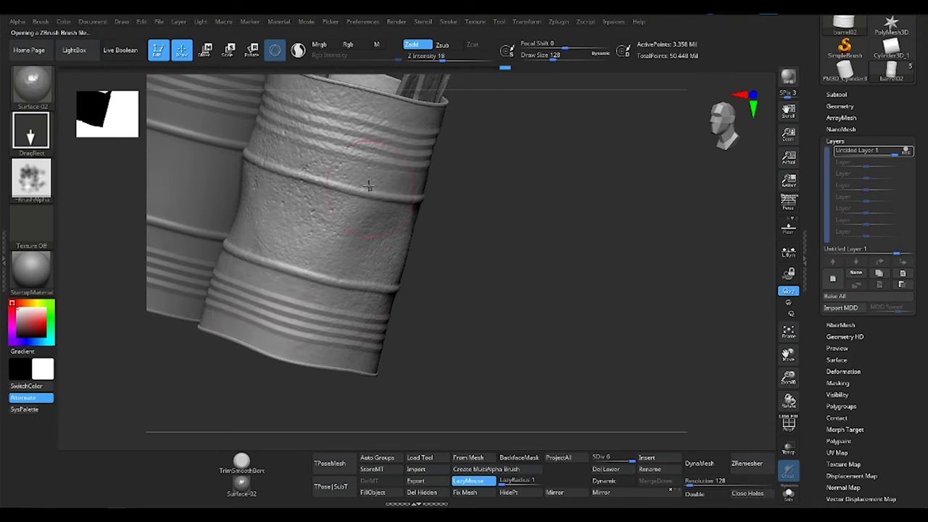
shift+right_drag(451, 266, 471, 306)
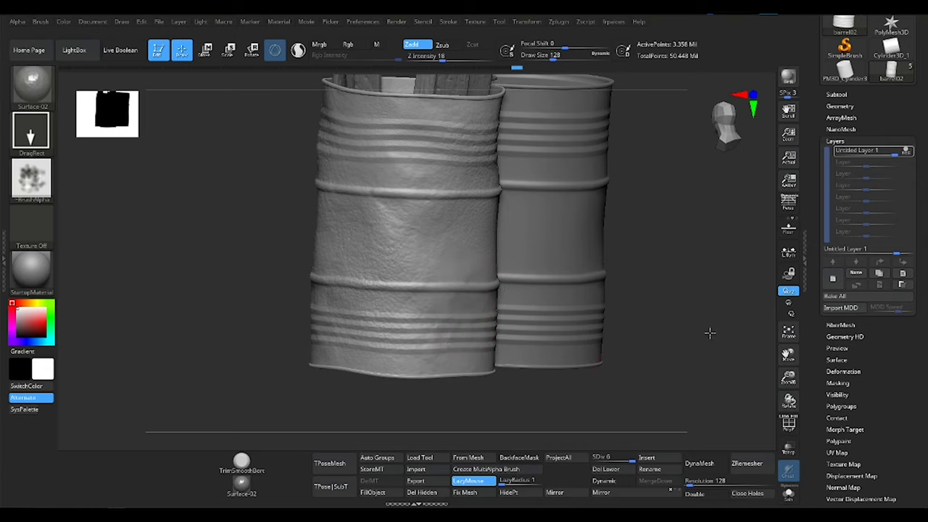
right_drag(709, 332, 474, 262)
mouse_move(625, 284)
right_down()
mouse_move(640, 321)
mouse_move(588, 242)
mouse_move(498, 269)
right_up()
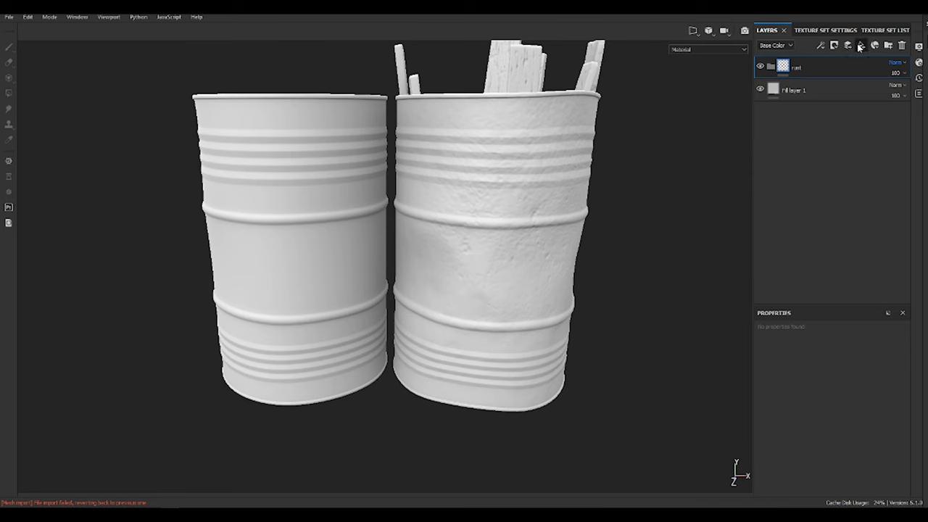
click(861, 46)
- Set Fill layer 2's base colour to a dark greyish brown
drag(809, 108, 806, 114)
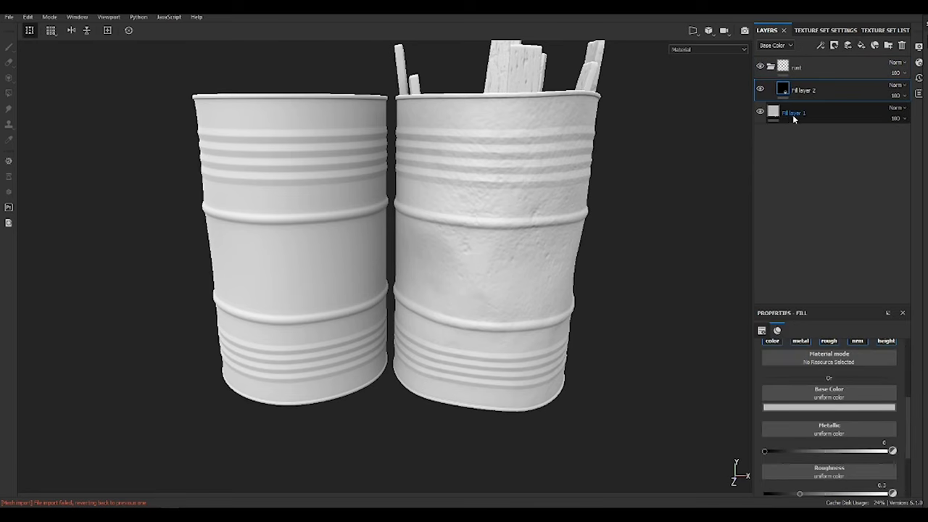
click(783, 88)
click(838, 404)
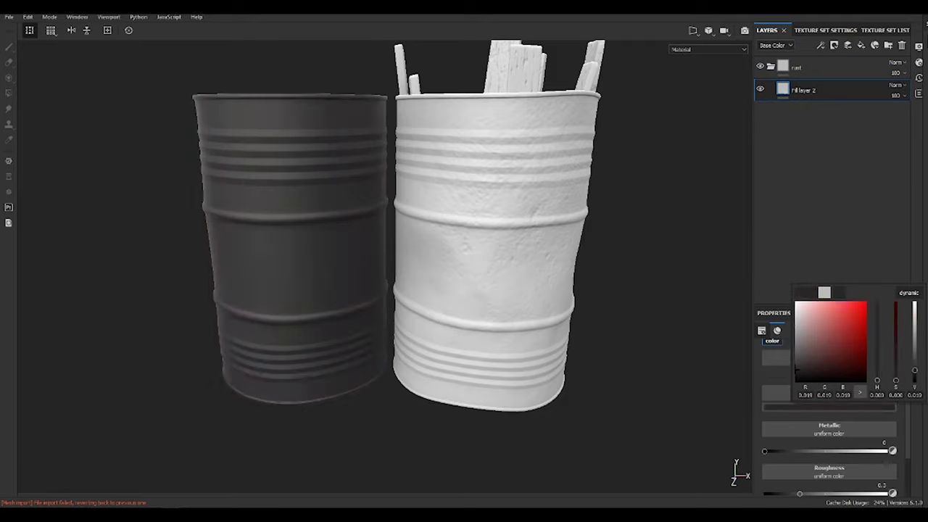
mouse_move(833, 366)
mouse_down()
mouse_move(832, 355)
mouse_move(806, 358)
mouse_up()
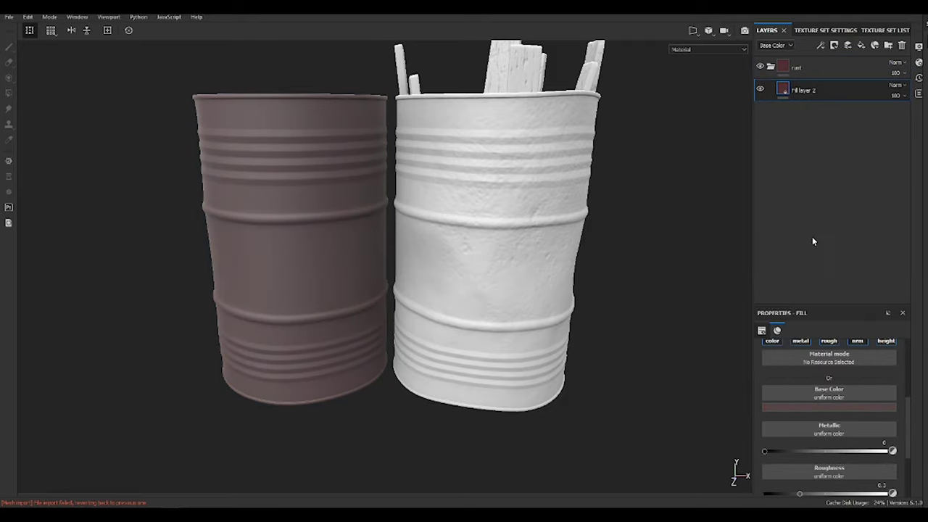
scroll(650, 171, up, 2)
click(829, 407)
mouse_move(896, 348)
mouse_down()
mouse_move(895, 377)
mouse_move(914, 367)
mouse_move(915, 347)
mouse_up()
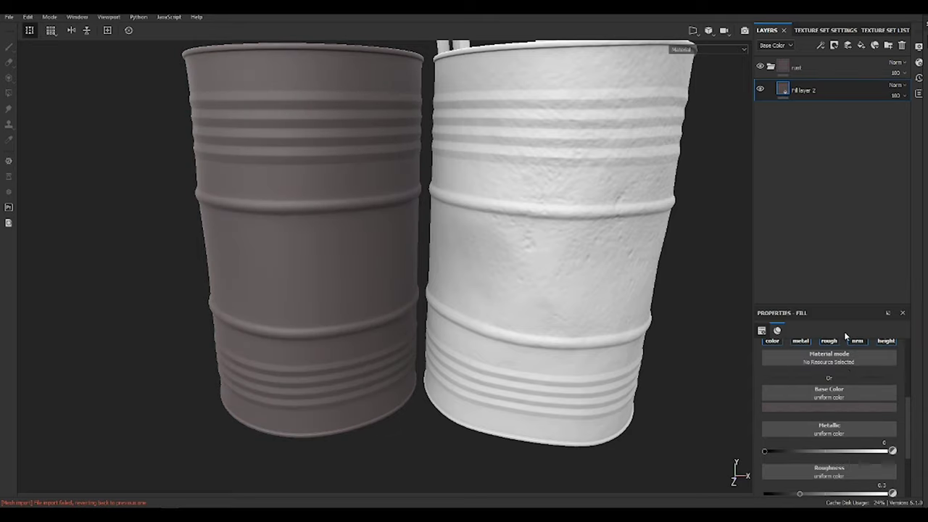
- Colour the duplicated fill layers dark red, orange and olive green
click(854, 400)
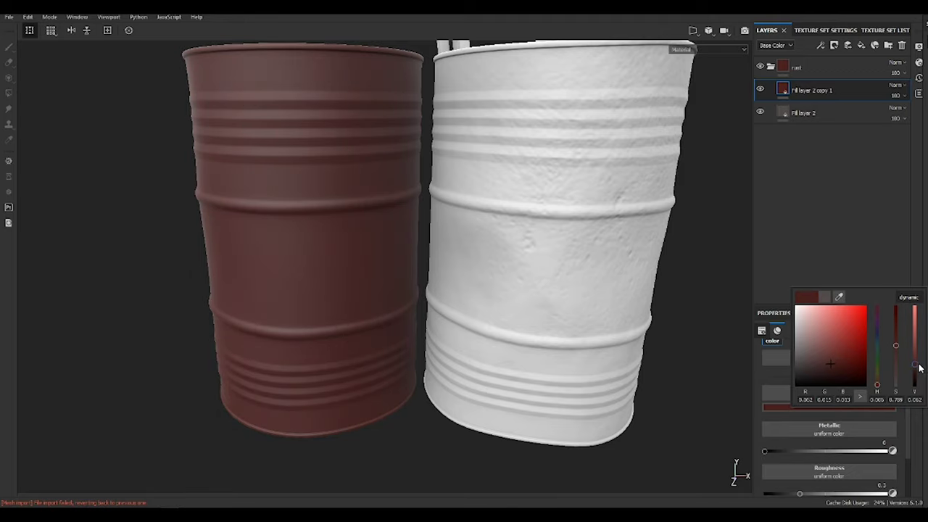
click(860, 408)
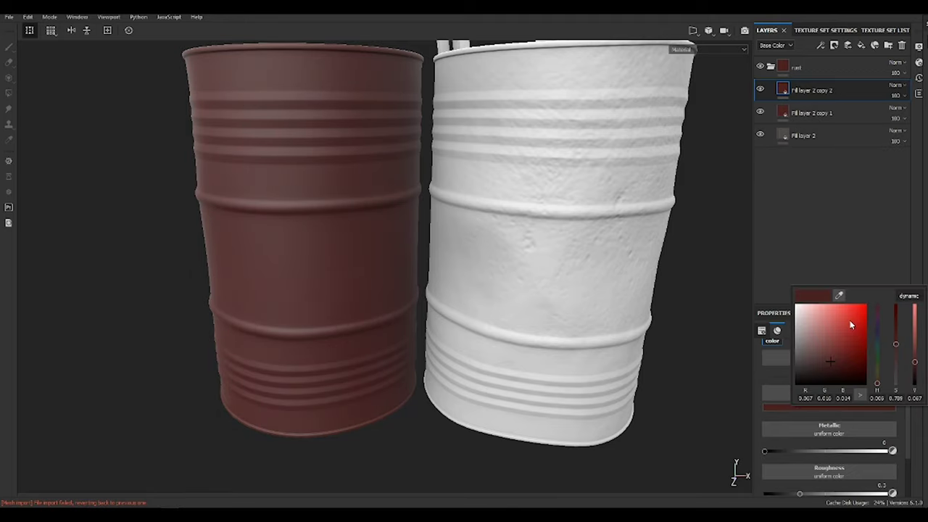
drag(812, 326, 863, 340)
drag(869, 393, 881, 384)
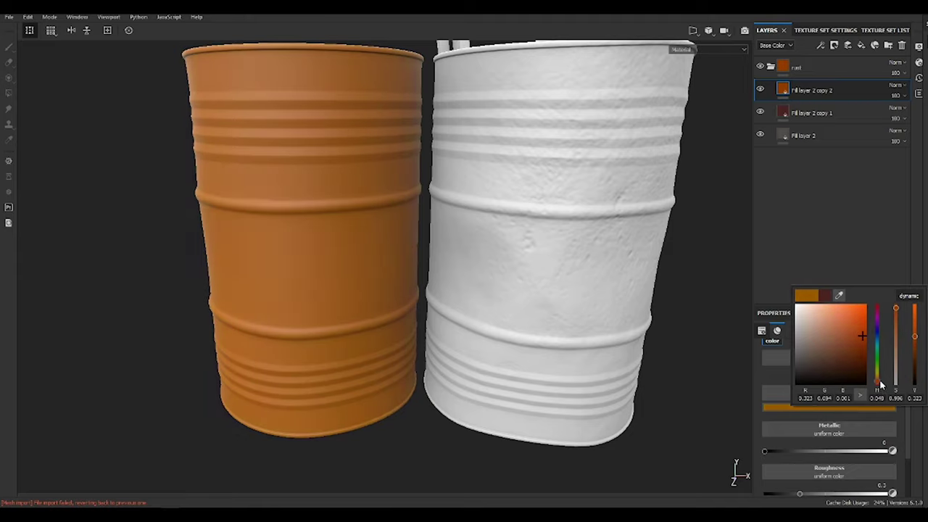
key(ctrl+d)
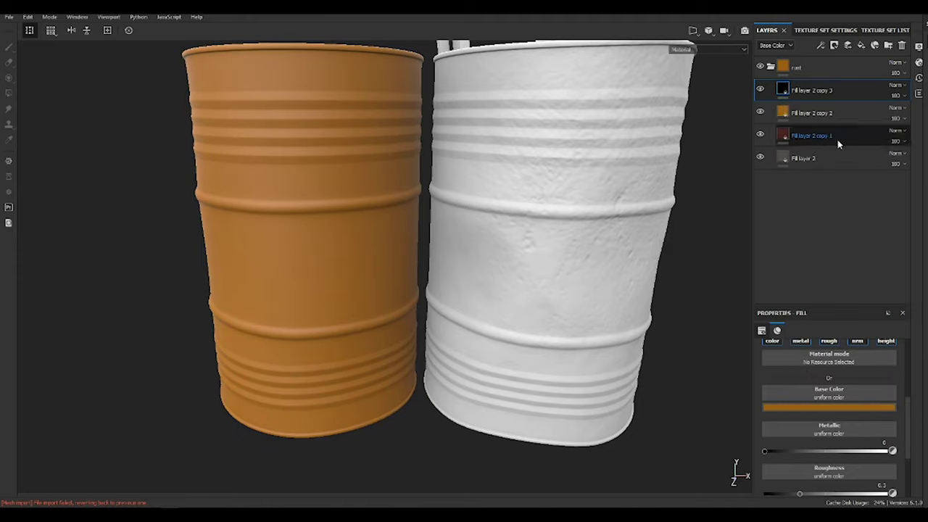
click(800, 409)
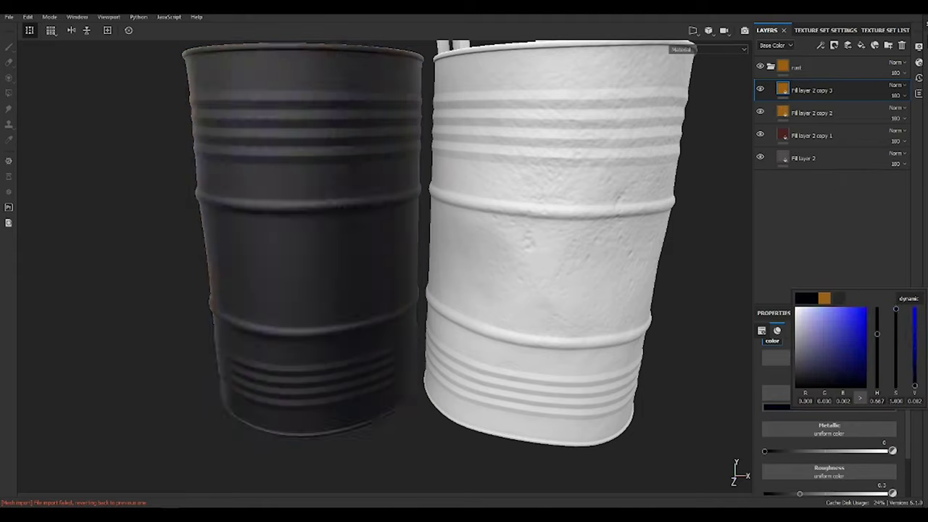
drag(877, 337, 877, 367)
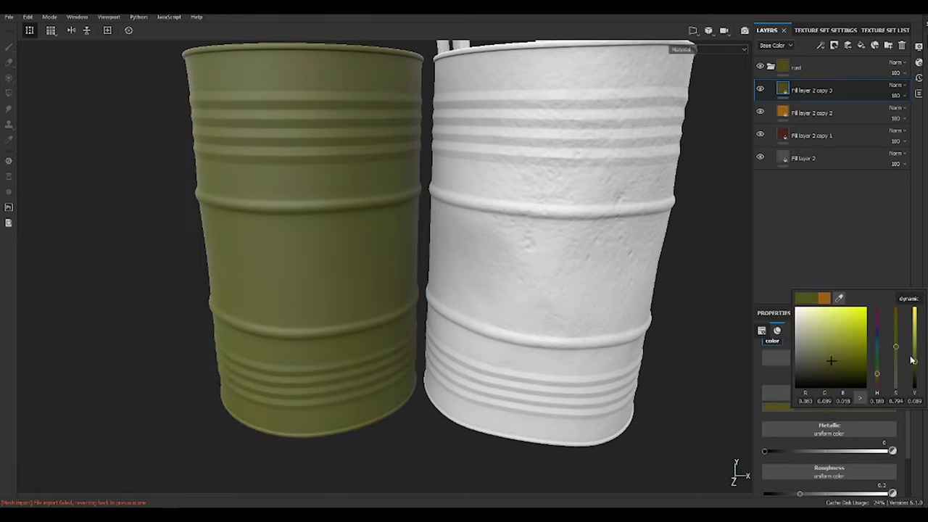
- Hide the olive green and orange layers and select the dark red layer
click(760, 89)
click(759, 111)
click(759, 135)
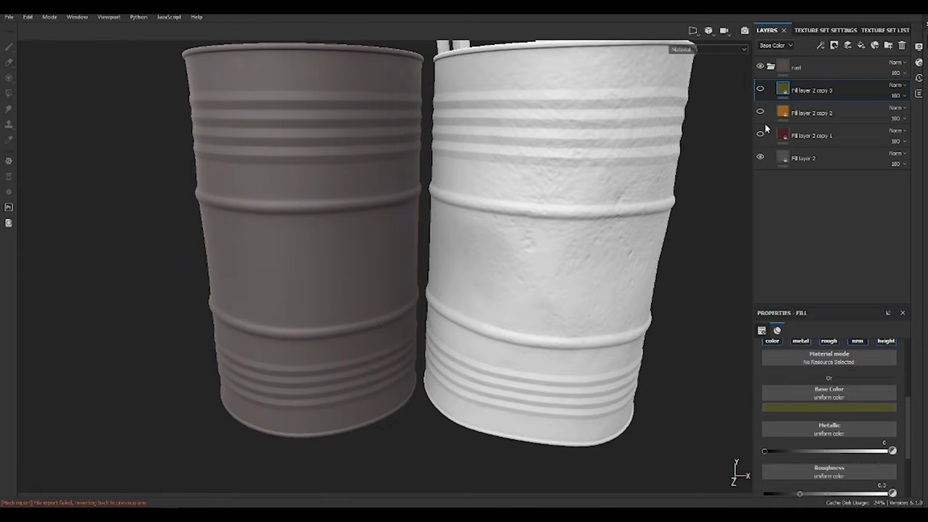
click(760, 135)
click(814, 136)
- Give the dark red layer a mask filled with the Grunge Stone texture and a Mask Editor
click(855, 66)
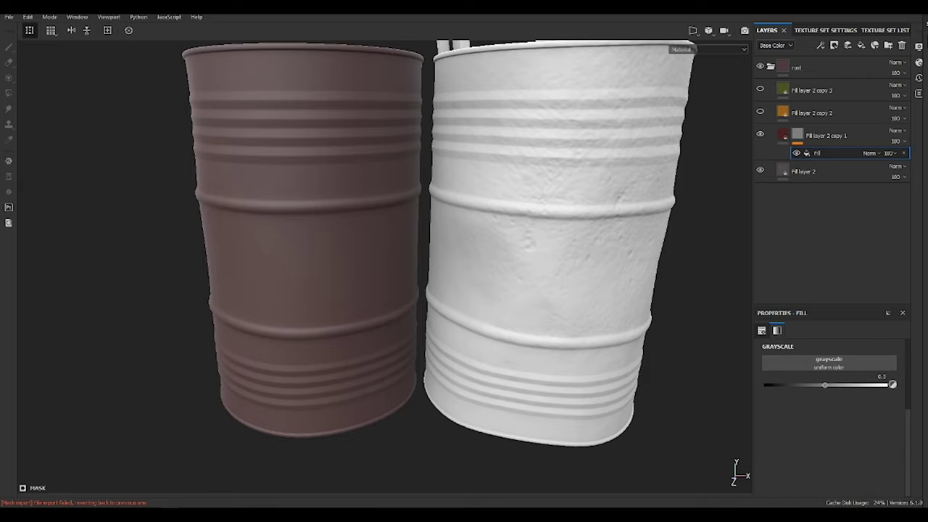
drag(851, 368, 833, 364)
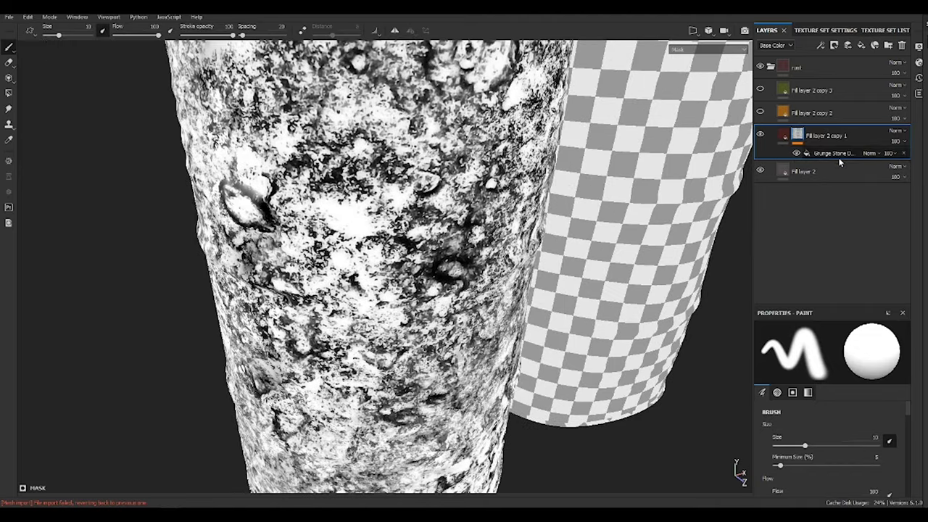
click(838, 153)
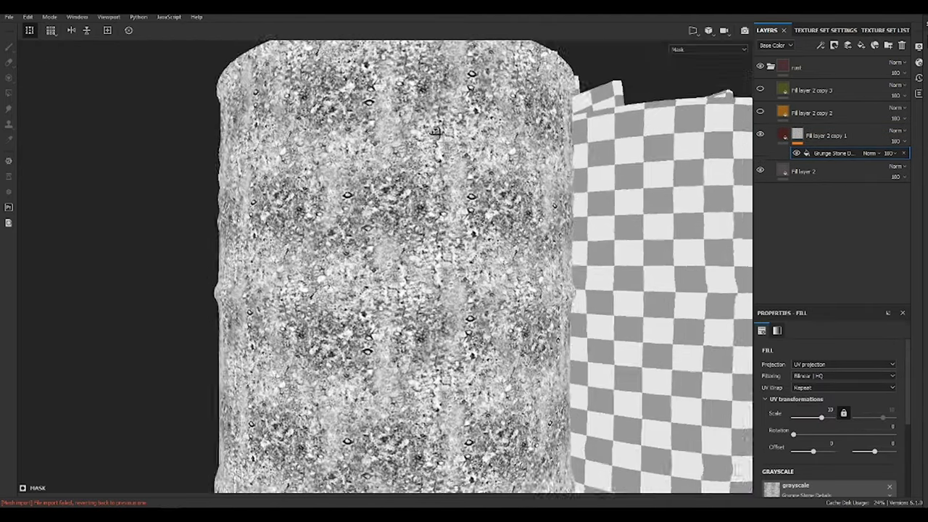
scroll(435, 131, up, 3)
alt+drag(436, 131, 238, 201)
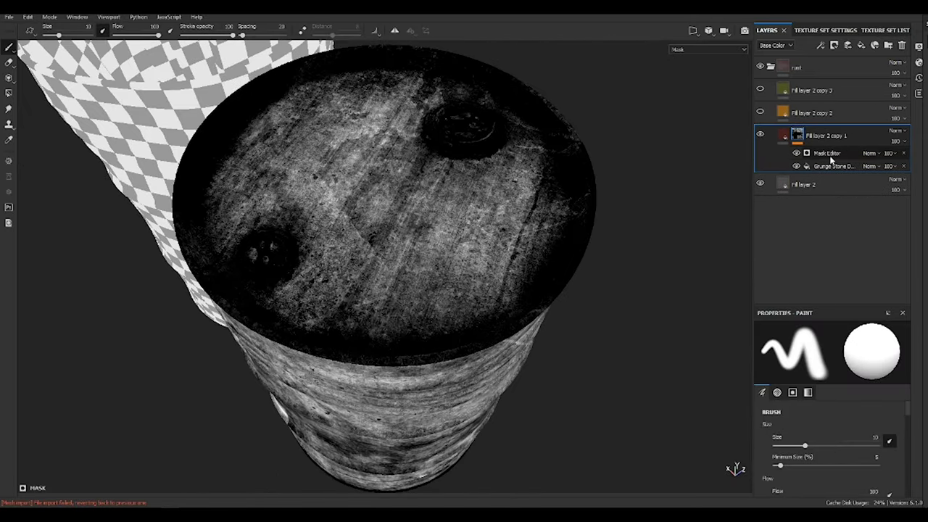
click(832, 160)
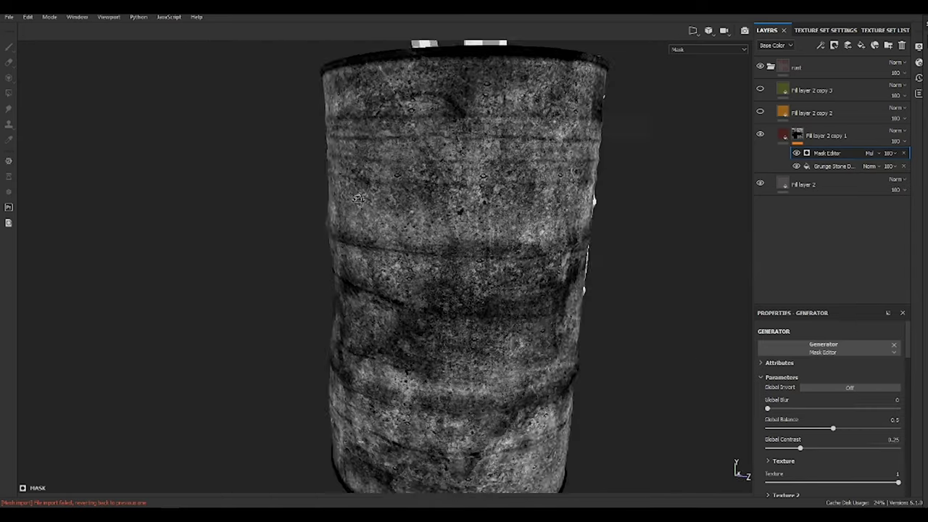
alt+drag(614, 245, 638, 217)
- Add a Levels effect to the mask, lowering its white level to 0.662, then unhide the orange layer
click(847, 45)
click(851, 109)
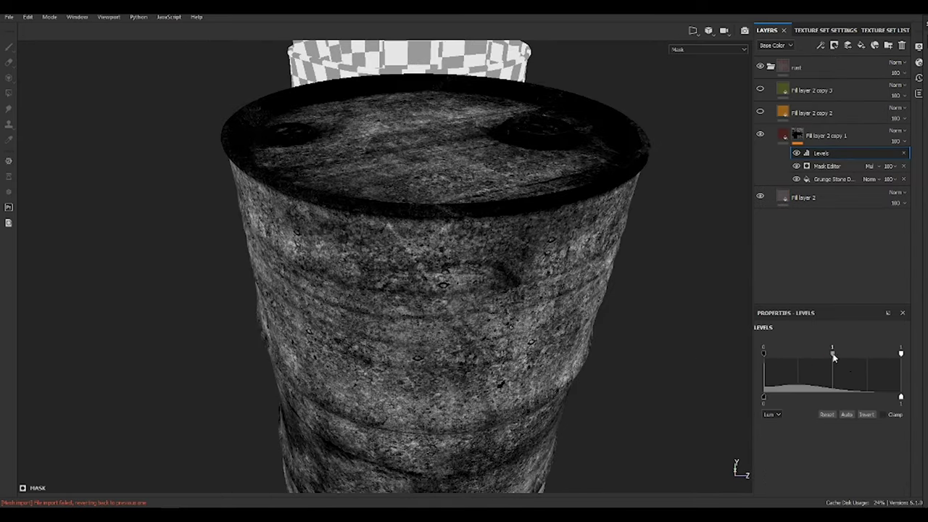
drag(832, 353, 790, 353)
drag(901, 353, 862, 353)
key(m)
alt+drag(375, 184, 617, 176)
alt+right_drag(617, 176, 722, 256)
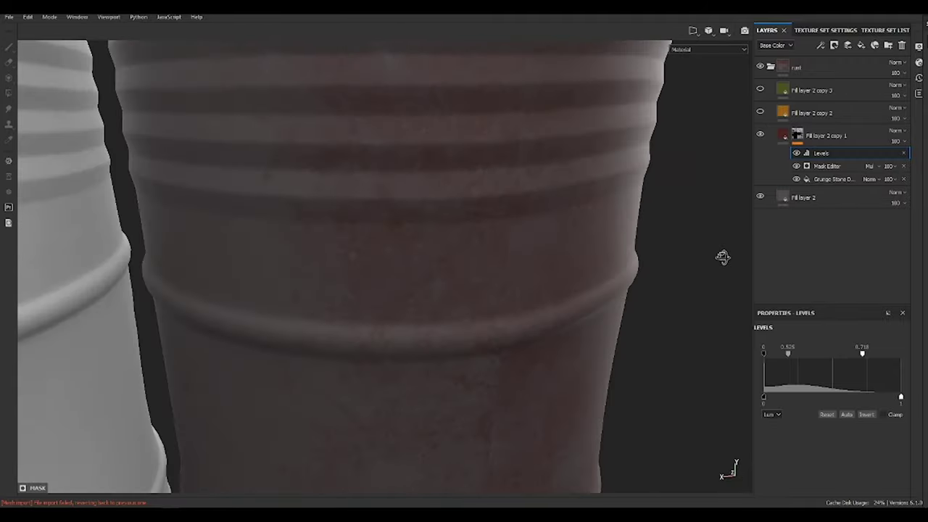
alt+drag(723, 257, 208, 198)
scroll(238, 145, down, 5)
scroll(412, 130, up, 5)
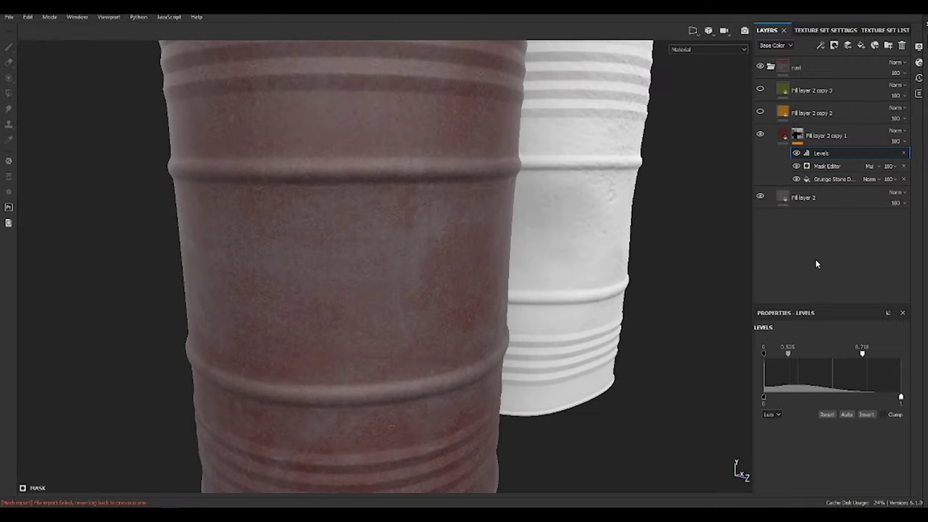
drag(861, 353, 854, 353)
alt+drag(469, 213, 490, 252)
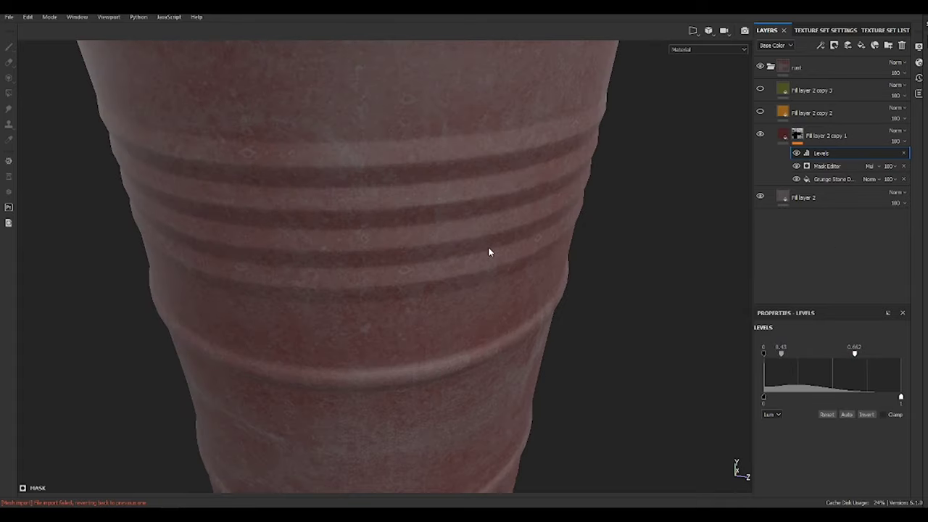
click(760, 112)
- Add a black mask to the orange layer
click(826, 113)
click(833, 45)
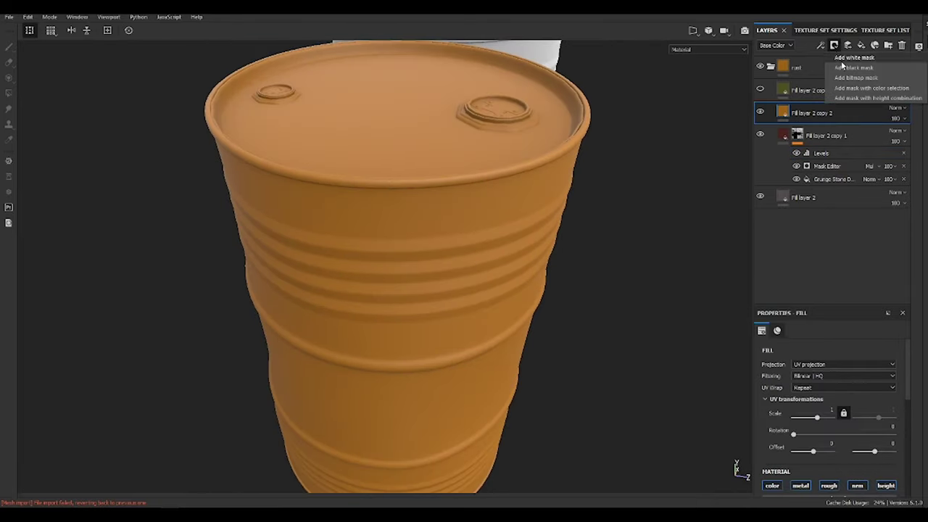
click(859, 60)
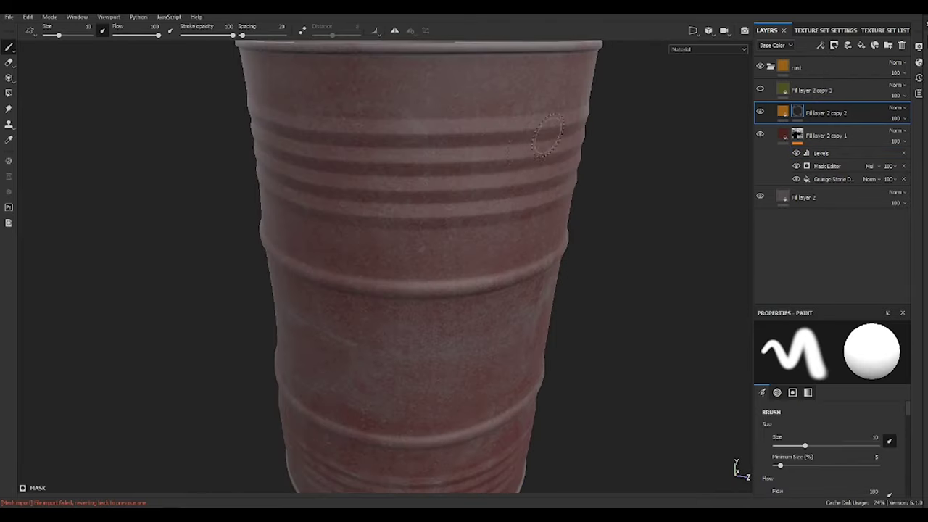
- Set the dark red rust layer's height to 0 and roughness to 0.4808
click(783, 133)
scroll(836, 425, down, 3)
drag(828, 485, 827, 485)
scroll(606, 296, up, 3)
alt+drag(326, 275, 568, 263)
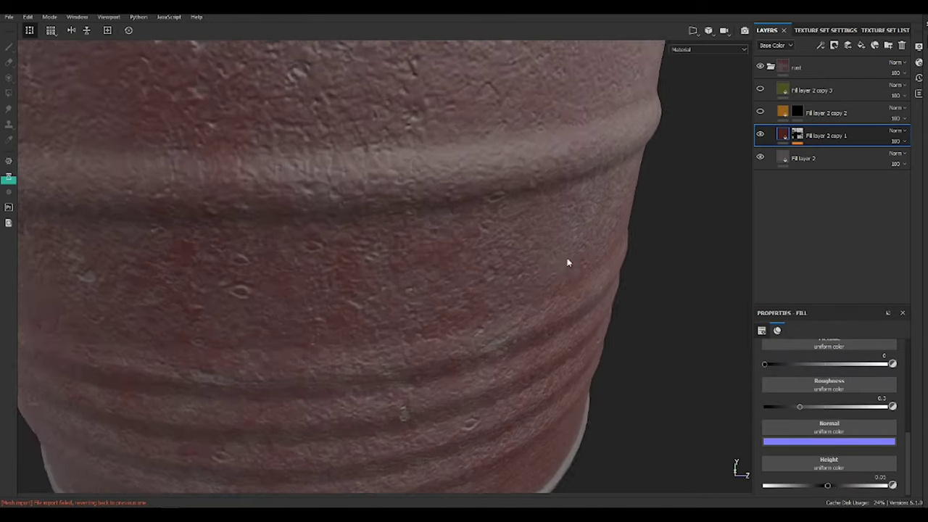
click(819, 160)
click(786, 136)
mouse_move(819, 407)
mouse_down()
mouse_move(844, 408)
mouse_move(813, 407)
mouse_up()
- Save the project and fill the orange layer's mask with Grunge Rust Fine
key(ctrl+s)
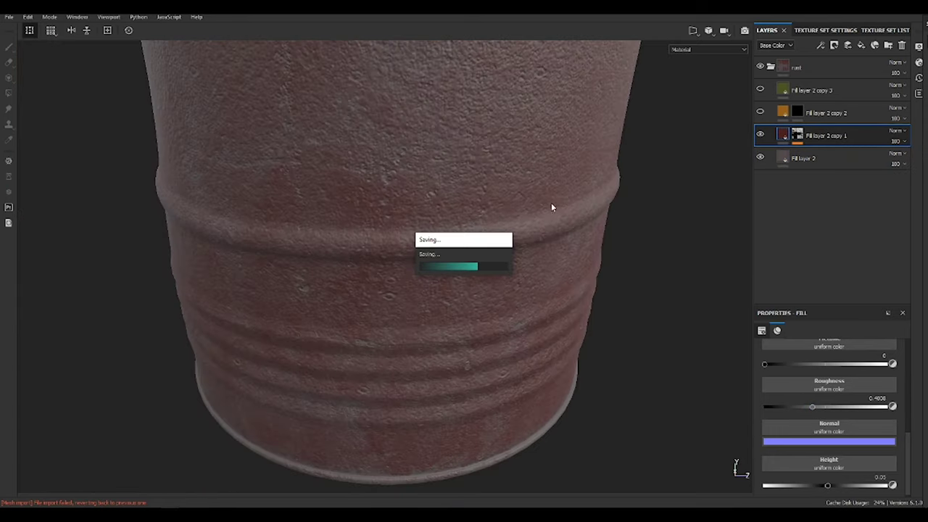
mouse_move(555, 139)
alt+mouse_down()
mouse_move(375, 235)
mouse_move(553, 374)
alt+mouse_up()
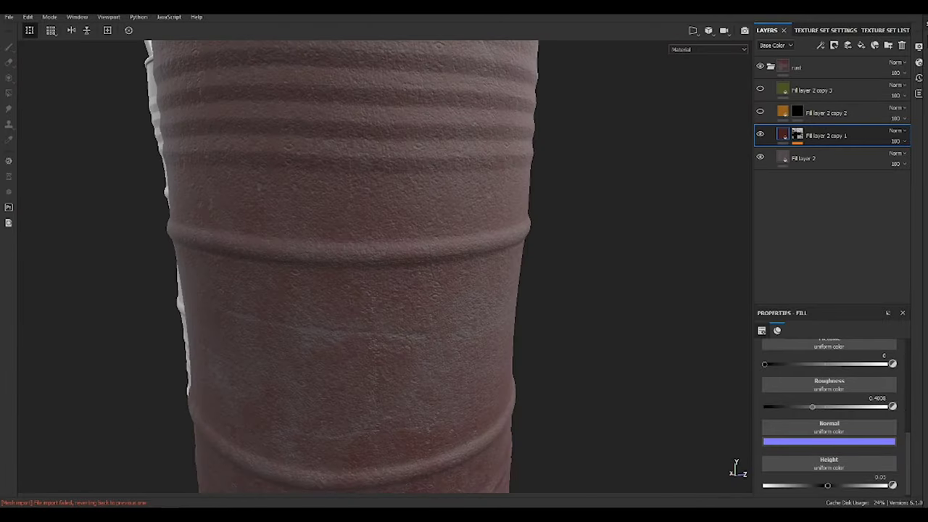
click(803, 114)
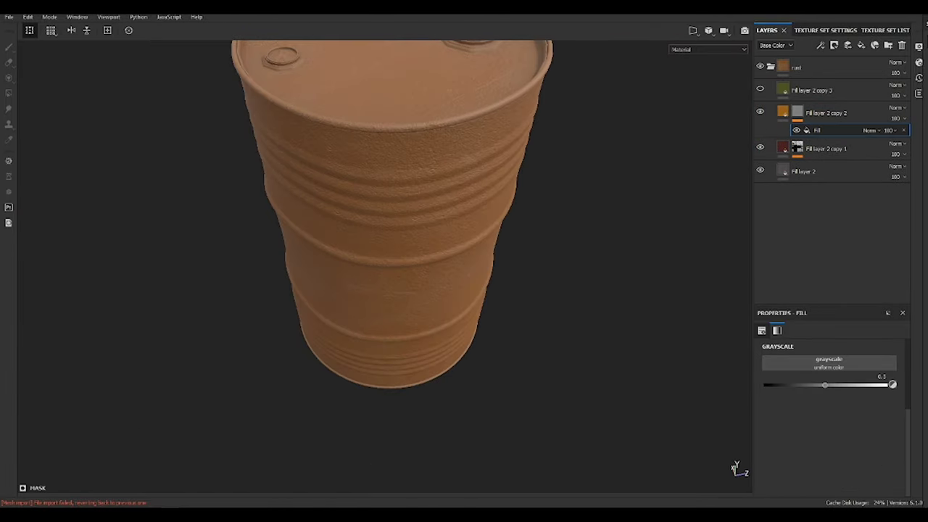
- Switch the Grunge Rust Fine fill in the rust mask to tri-planar projection
alt+click(801, 118)
alt+drag(652, 217, 722, 298)
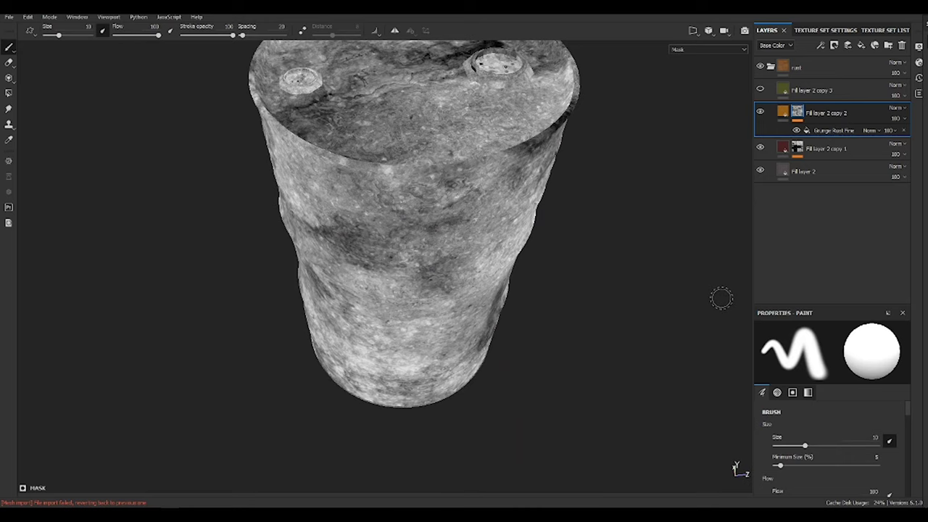
click(823, 131)
click(823, 362)
click(824, 374)
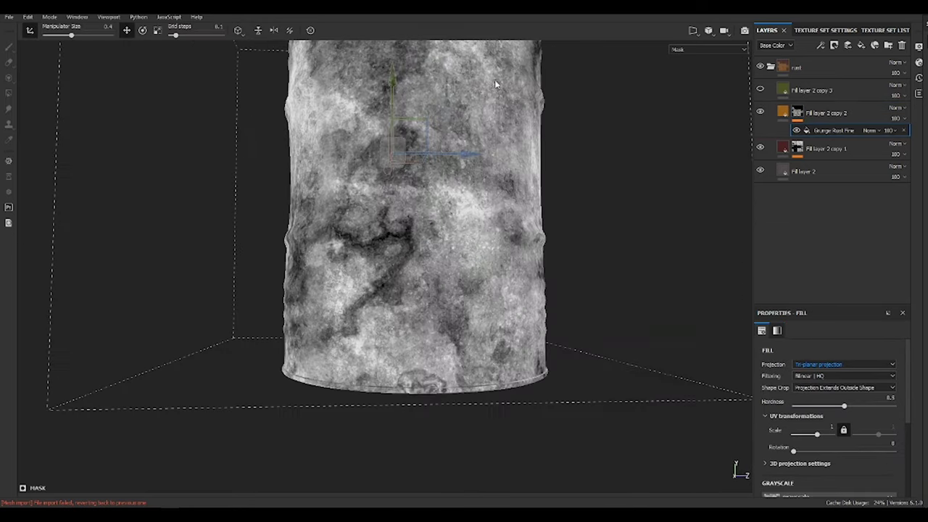
alt+drag(495, 85, 500, 138)
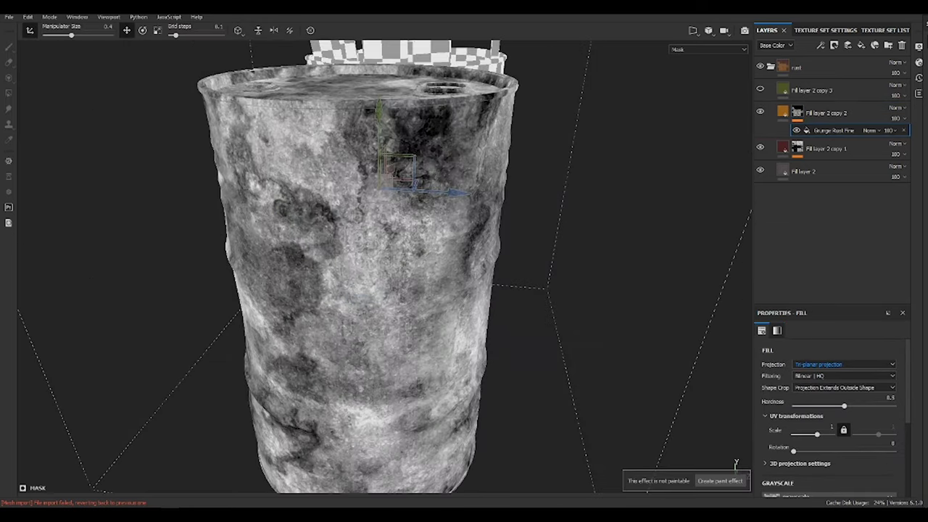
click(797, 113)
alt+drag(508, 181, 514, 254)
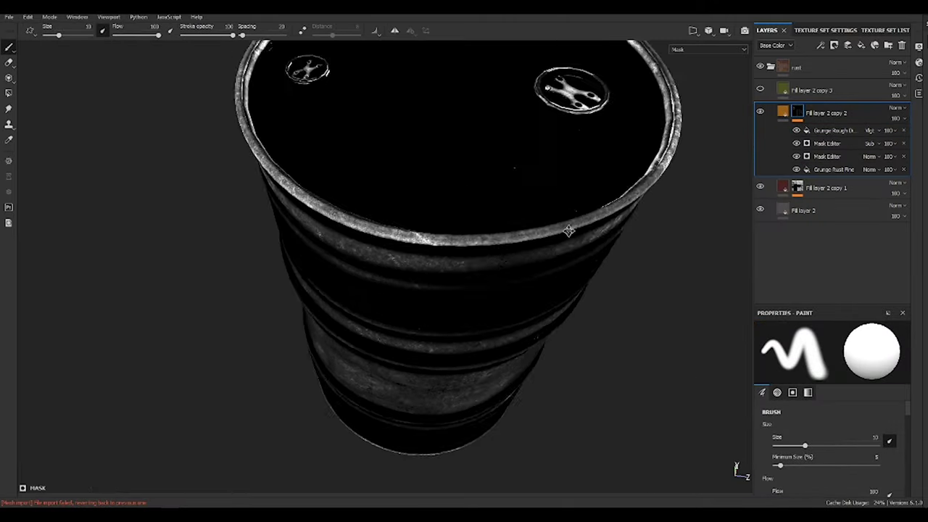
alt+drag(570, 227, 433, 167)
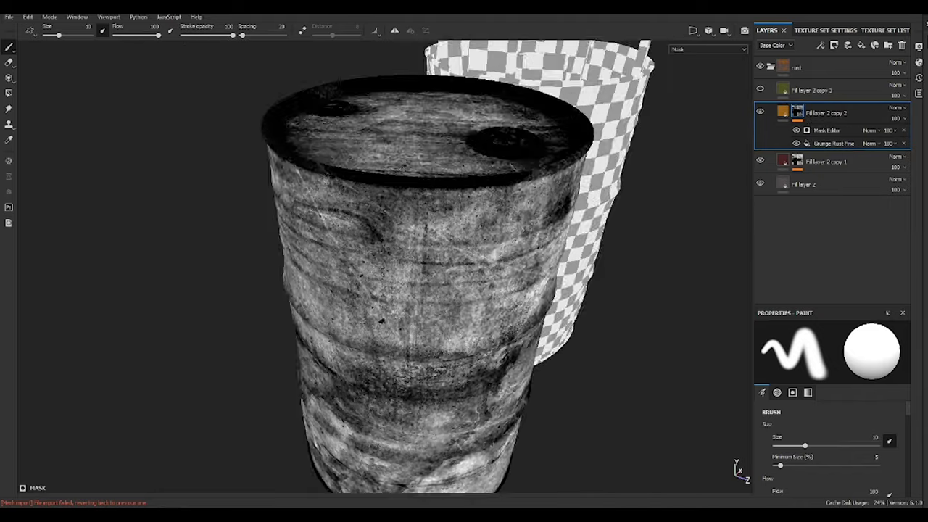
- Lower the mask generator's Global Balance to 0.35 to darken the rust mask
click(826, 129)
drag(834, 429, 813, 429)
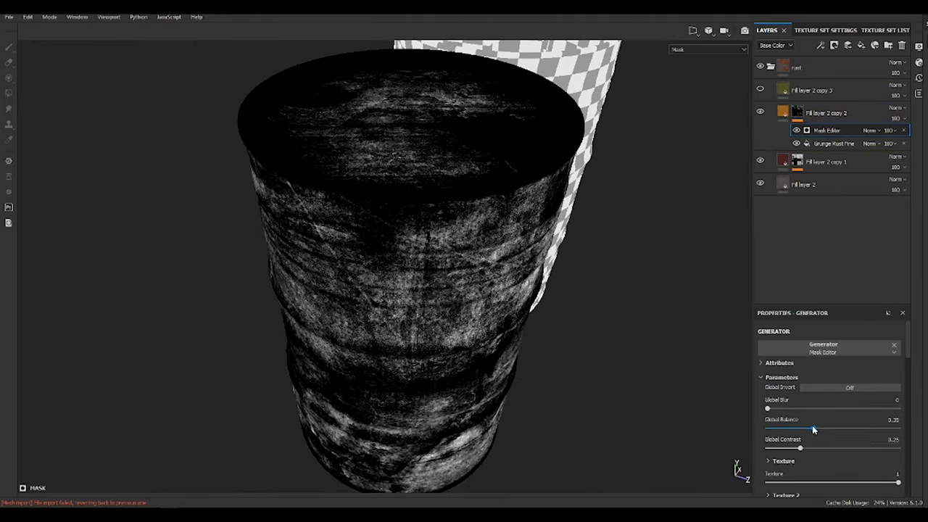
alt+drag(515, 222, 491, 251)
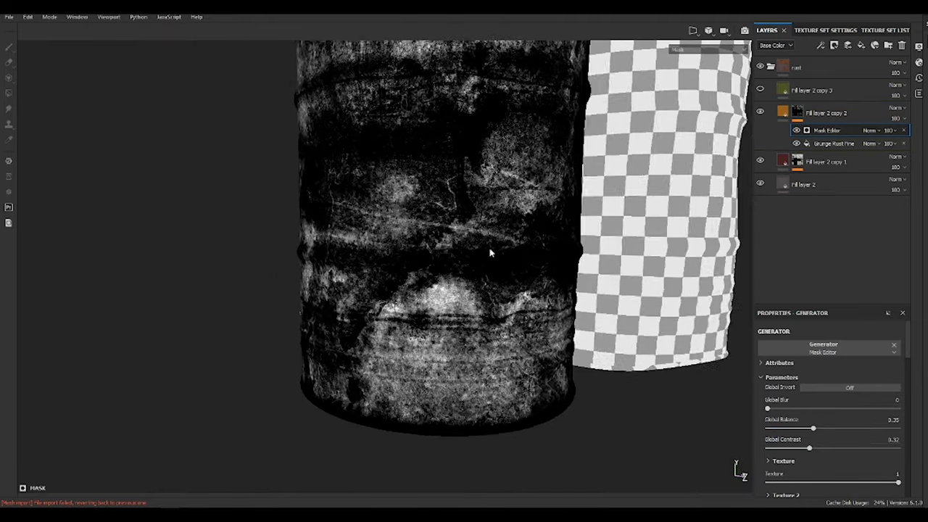
scroll(844, 448, down, 3)
scroll(837, 451, down, 4)
scroll(835, 453, down, 3)
scroll(816, 454, up, 10)
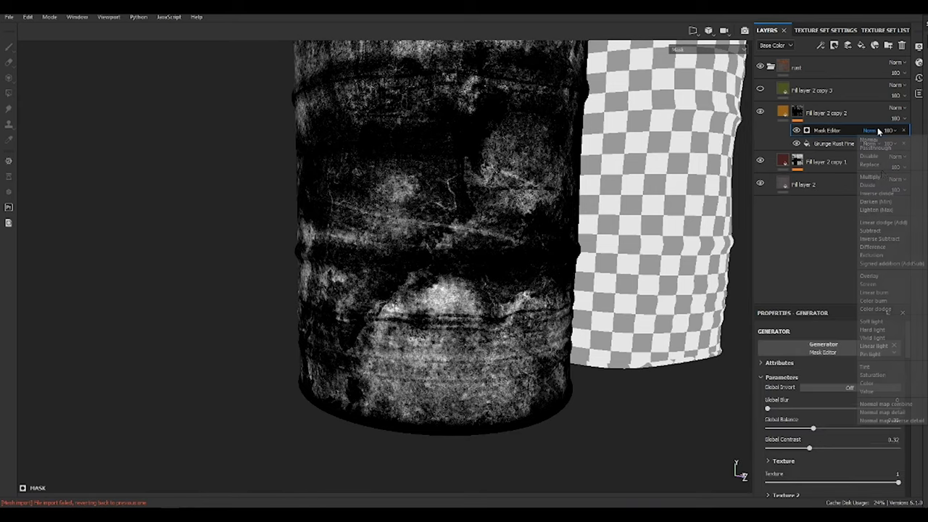
- Add a Levels adjustment to the rust mask and raise its midpoint to 0.822
click(821, 46)
click(844, 93)
drag(832, 353, 801, 356)
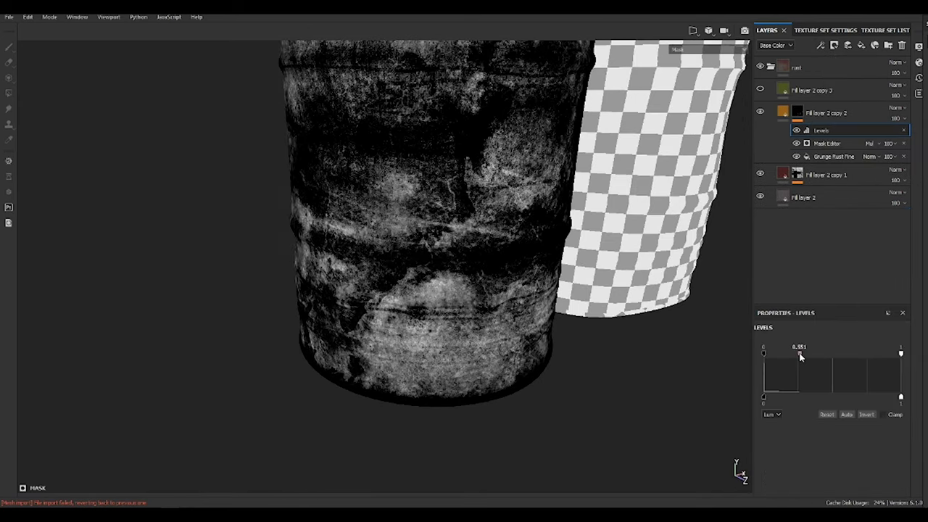
key(m)
scroll(542, 304, up, 3)
alt+drag(542, 304, 497, 221)
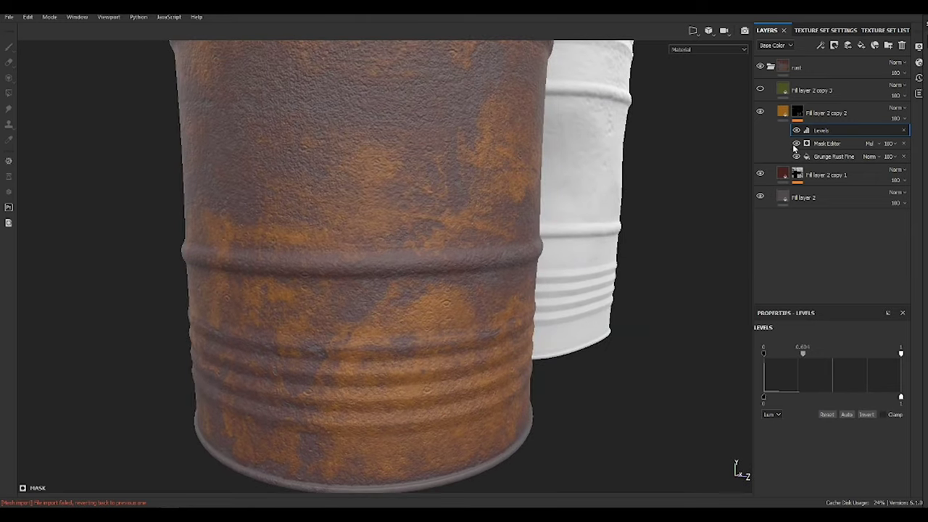
drag(813, 353, 819, 354)
alt+drag(452, 208, 551, 406)
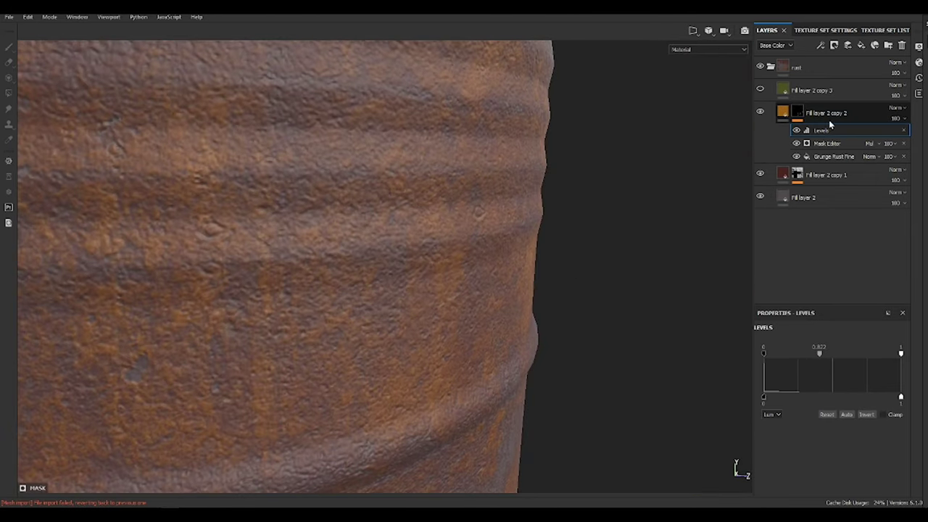
- Select the orange rust fill layer, then make the olive green Fill layer 2 copy 3 visible
click(827, 113)
scroll(879, 444, down, 4)
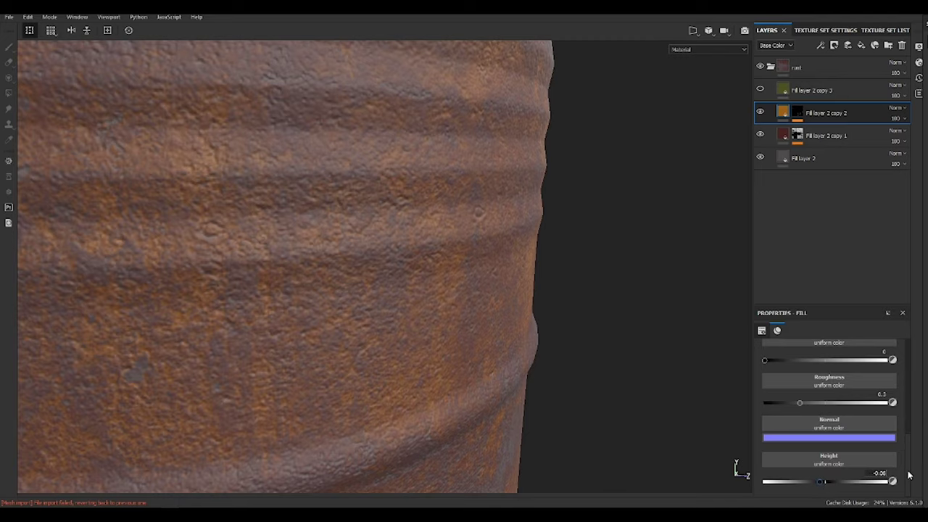
mouse_move(353, 205)
alt+mouse_down()
mouse_move(421, 231)
mouse_move(201, 157)
mouse_move(424, 180)
mouse_move(435, 240)
mouse_move(580, 265)
mouse_move(539, 253)
alt+mouse_up()
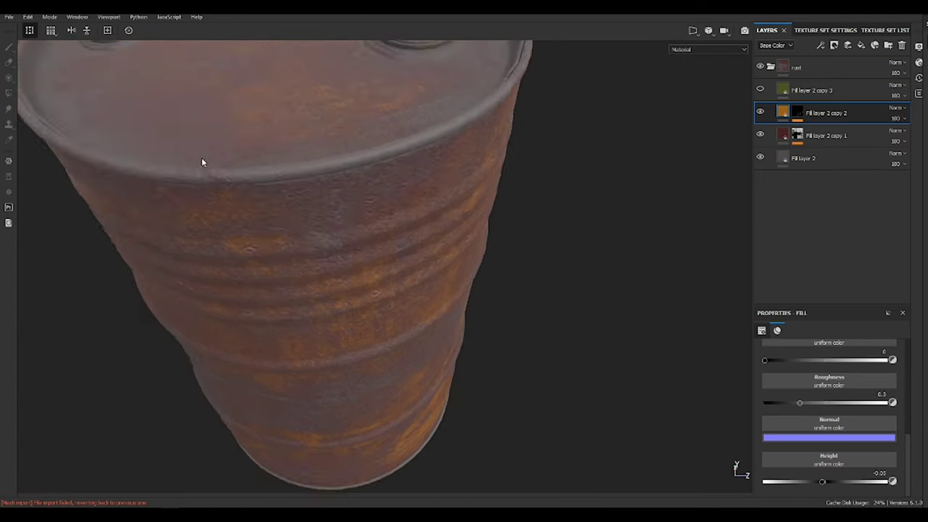
click(759, 90)
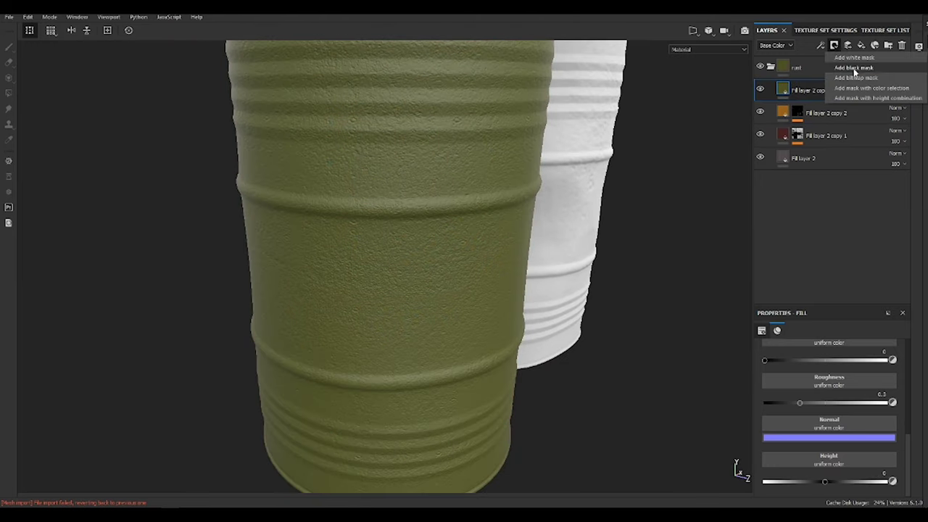
- Give the olive layer a black mask with tri-planar Grunge Stains at scale 4, contrast boosted by Levels
click(854, 68)
click(842, 81)
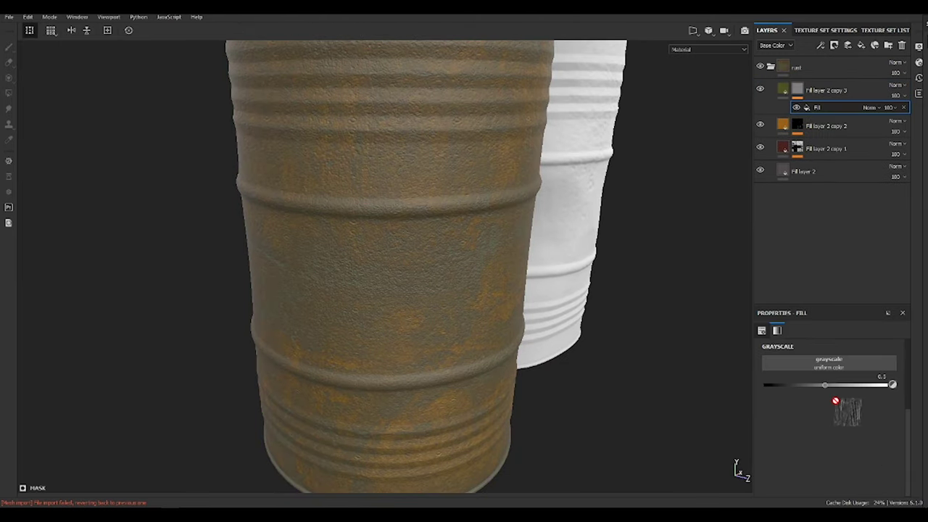
alt+drag(573, 265, 532, 215)
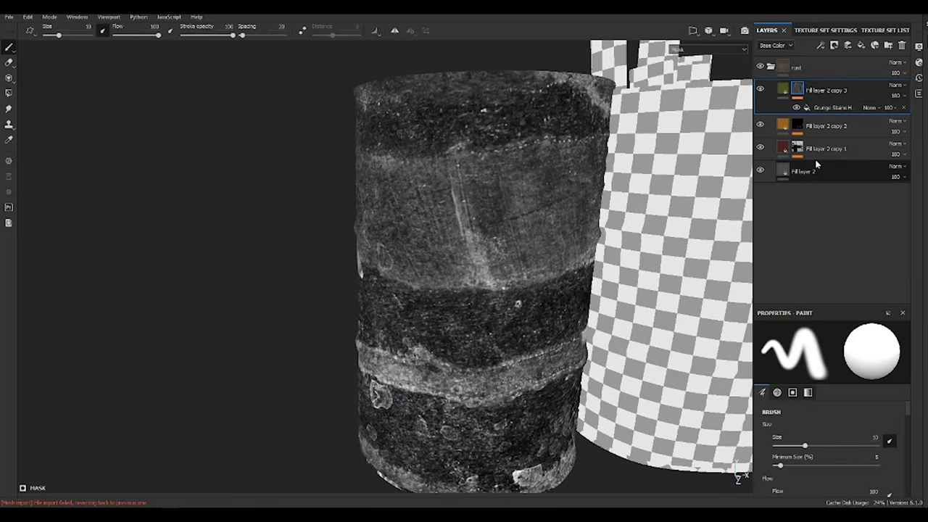
click(833, 108)
click(845, 364)
click(826, 379)
alt+drag(652, 304, 725, 413)
drag(817, 434, 819, 434)
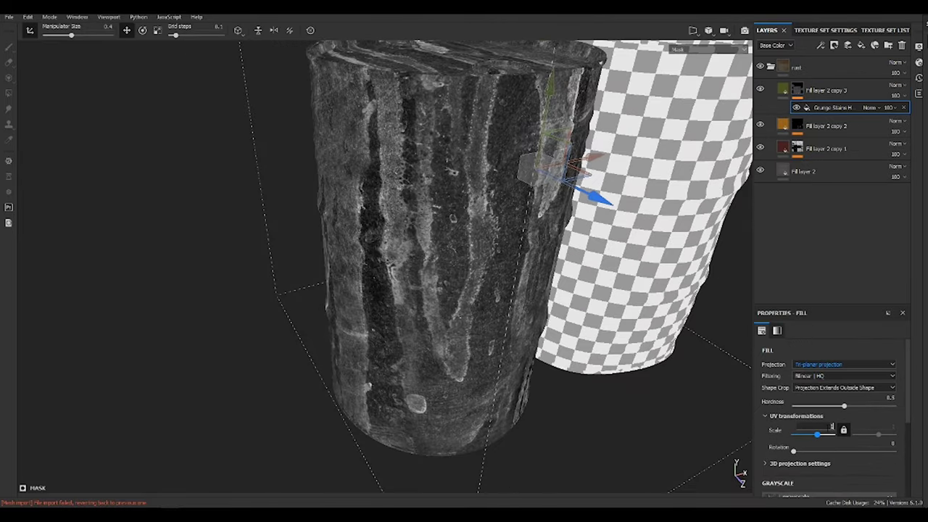
alt+drag(652, 377, 624, 355)
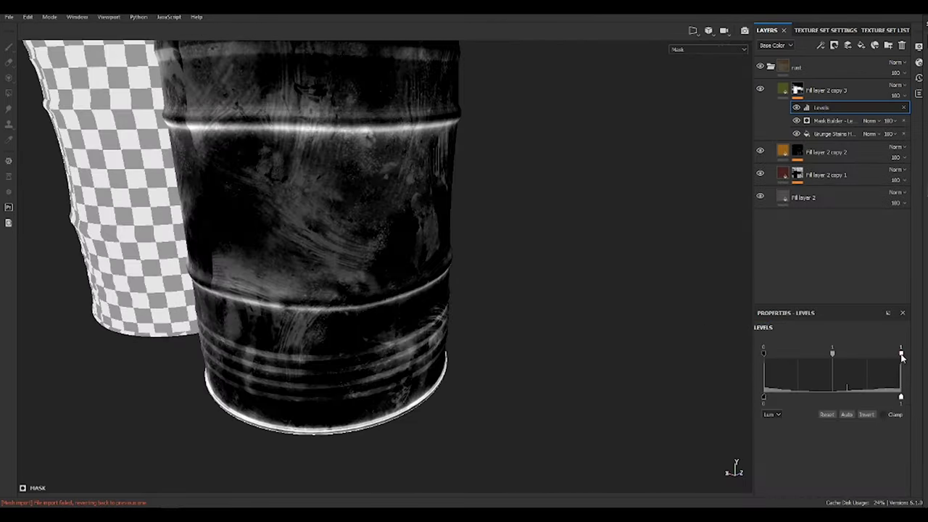
drag(809, 354, 776, 354)
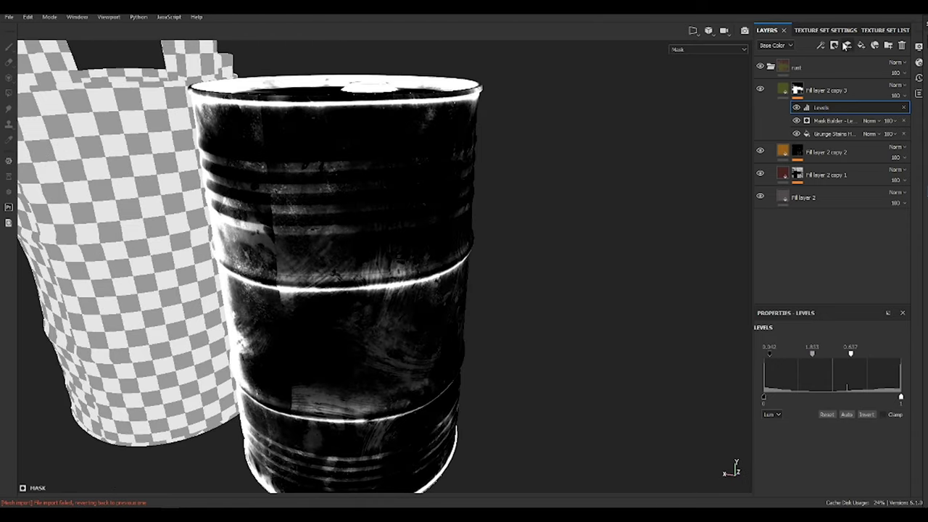
- Add a finely tiled, tri-planar BnW Spots 3 fill multiplied into the olive mask
click(820, 45)
click(840, 84)
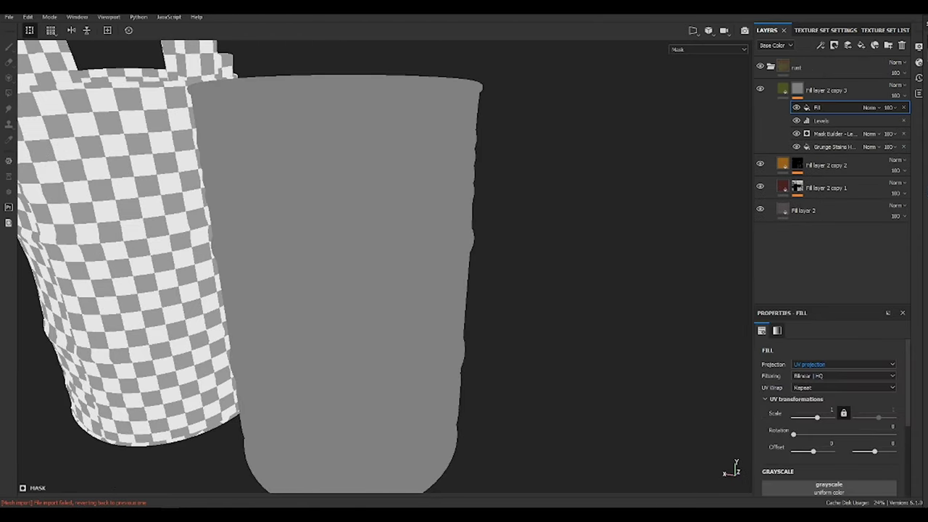
drag(870, 181, 829, 486)
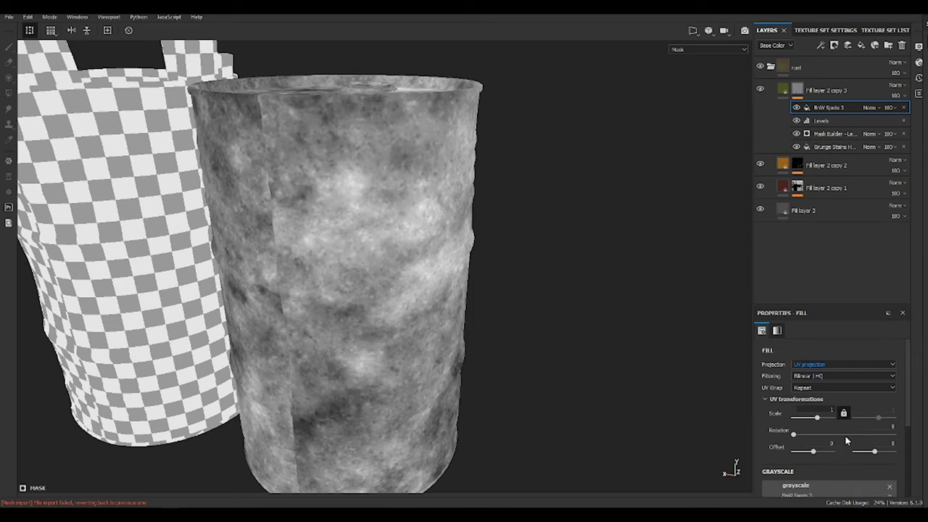
click(837, 403)
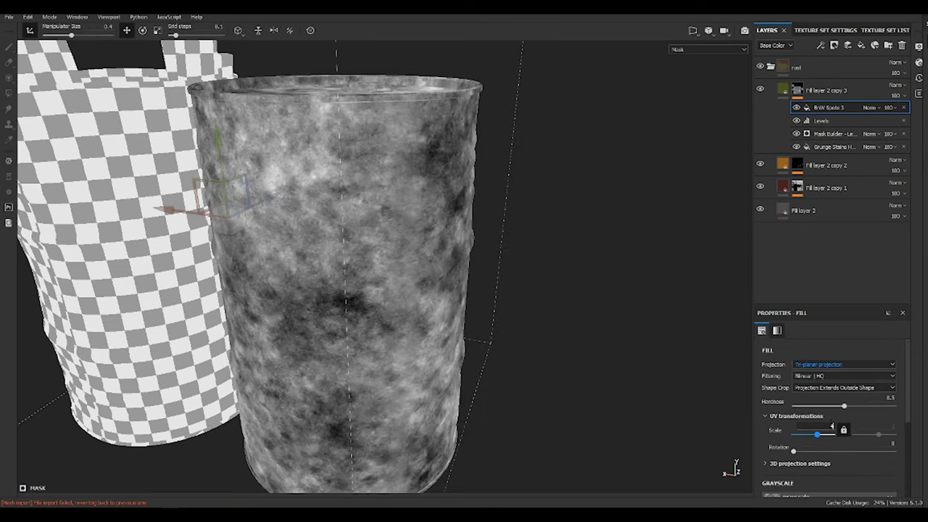
drag(832, 429, 835, 430)
click(874, 108)
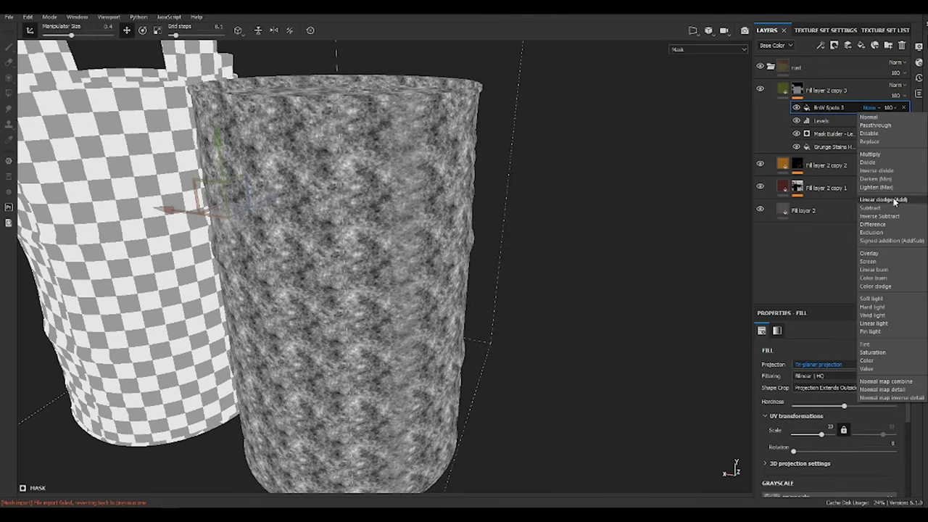
click(869, 154)
key(m)
alt+drag(596, 259, 505, 108)
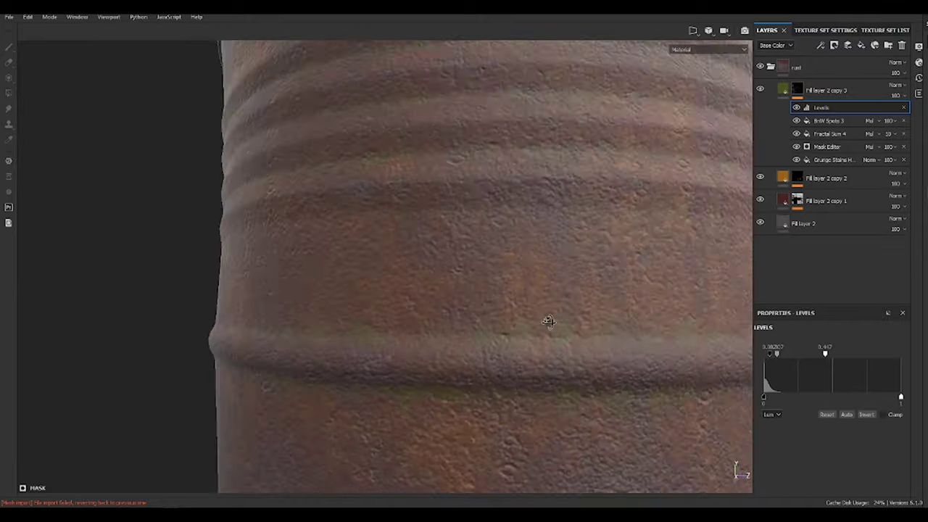
mouse_move(549, 325)
alt+mouse_down()
mouse_move(613, 207)
mouse_move(307, 234)
mouse_move(484, 295)
mouse_move(507, 181)
alt+mouse_up()
- Add a Paint layer to the mask using the Brush Paint Thin alpha at size 29.4
click(833, 45)
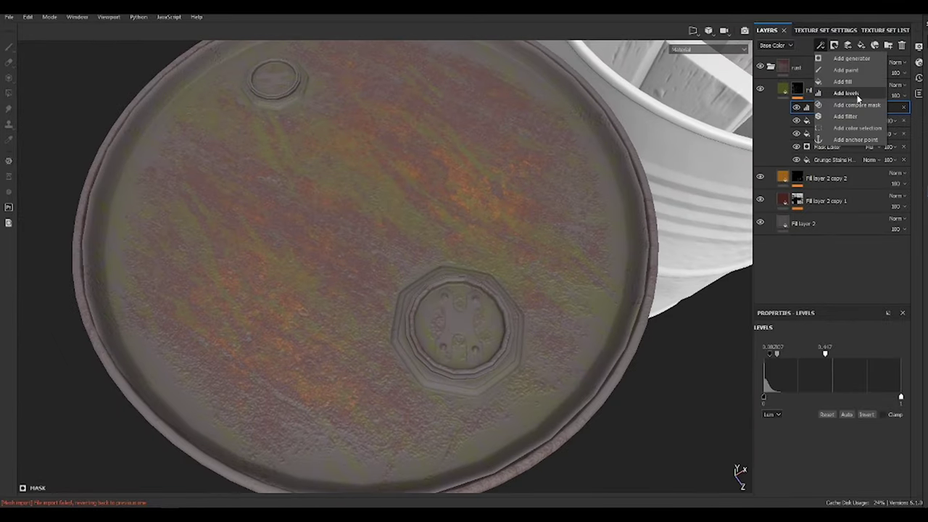
click(849, 65)
right_click(393, 212)
scroll(449, 261, down, 3)
click(468, 268)
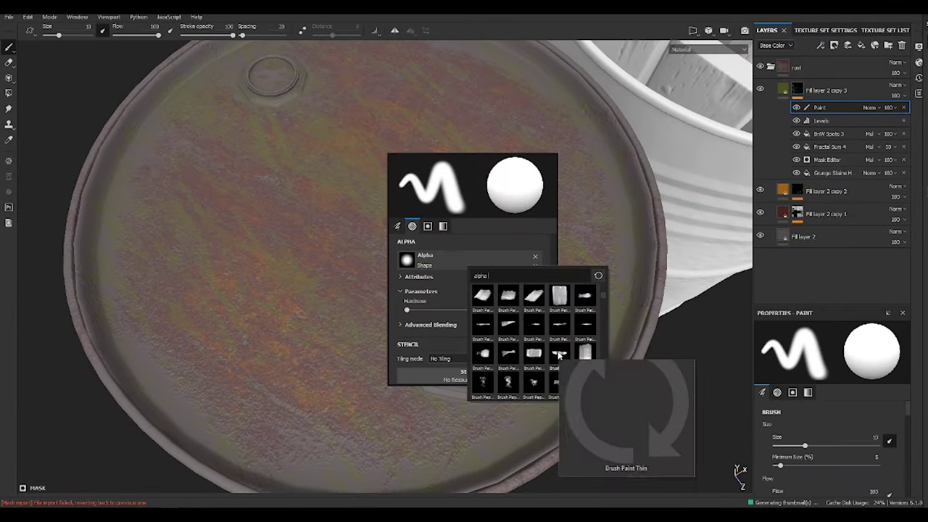
click(511, 362)
ctrl+right_drag(413, 236, 478, 236)
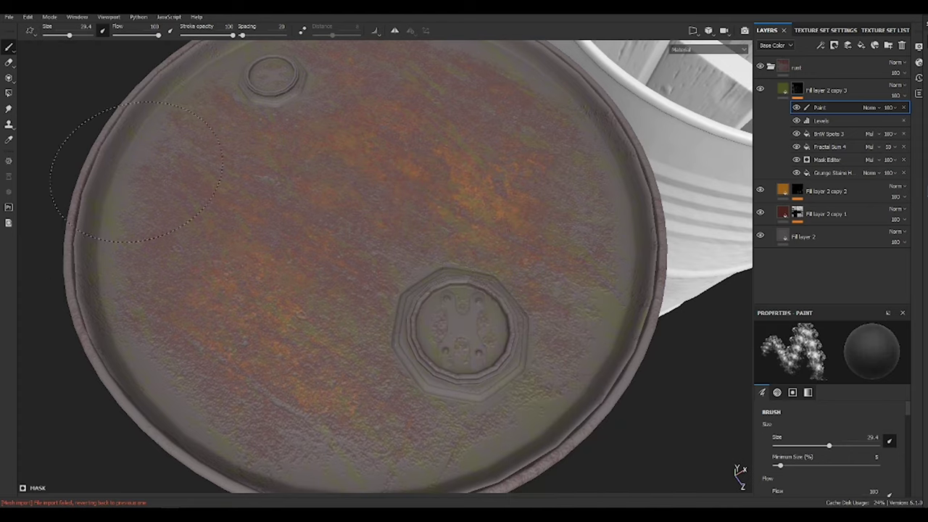
scroll(211, 208, down, 2)
alt+drag(211, 207, 631, 192)
- Darken the olive fill layer's base colour
click(827, 90)
scroll(866, 395, down, 3)
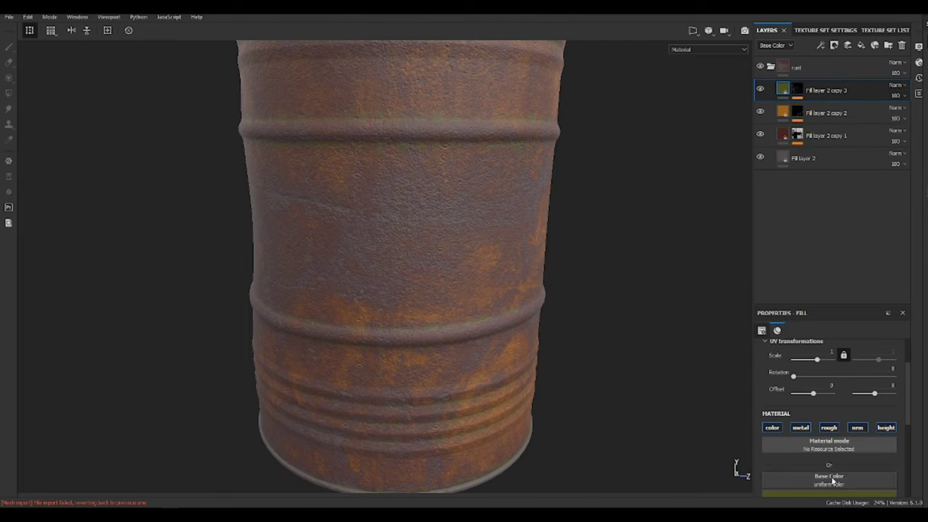
click(831, 479)
drag(914, 440, 914, 449)
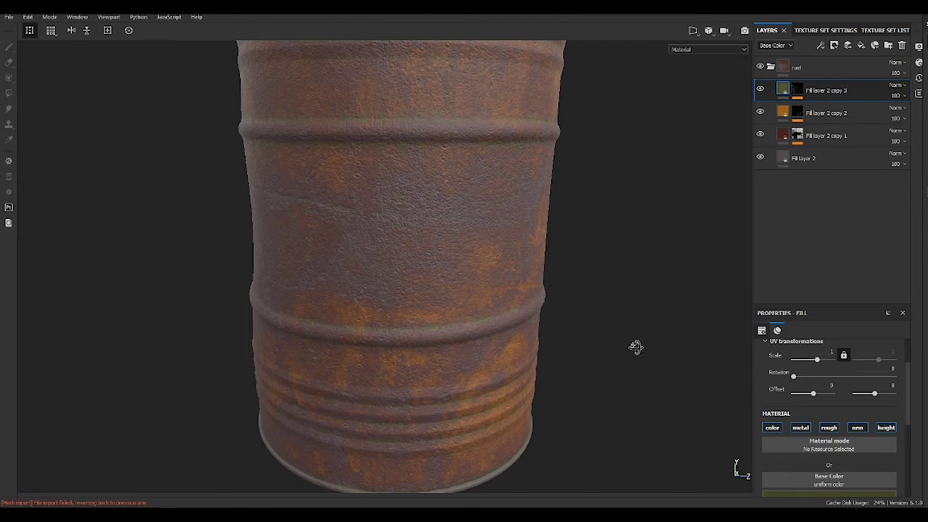
scroll(632, 346, up, 1)
click(831, 480)
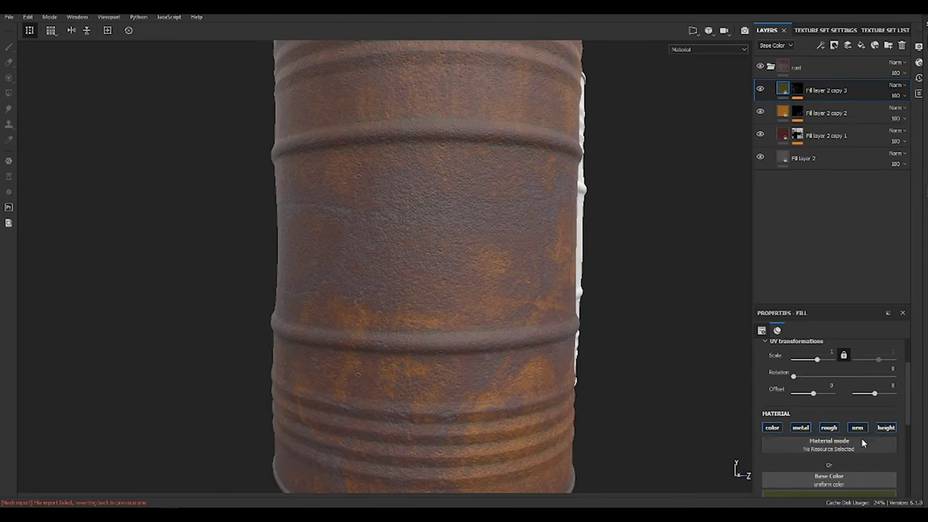
scroll(841, 429, down, 3)
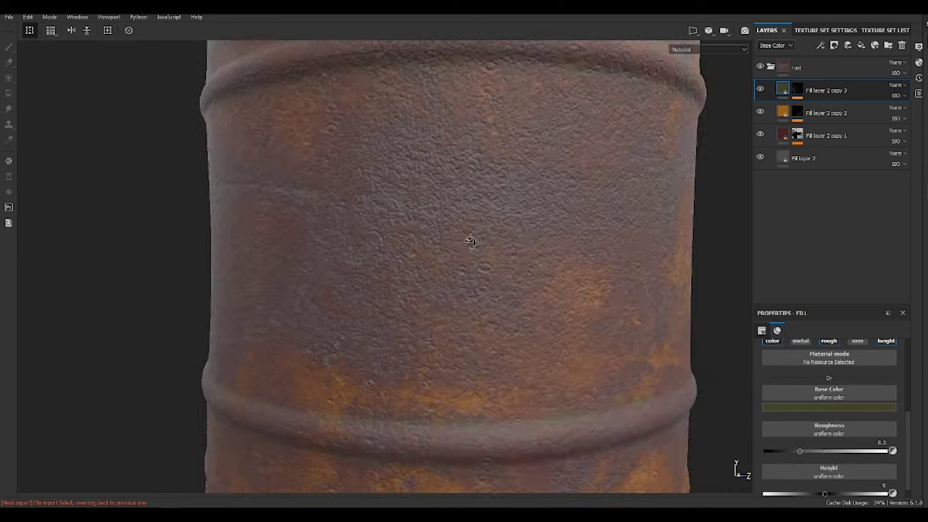
- Adjust the rust layer's roughness value
scroll(875, 442, down, 1)
drag(824, 481, 823, 482)
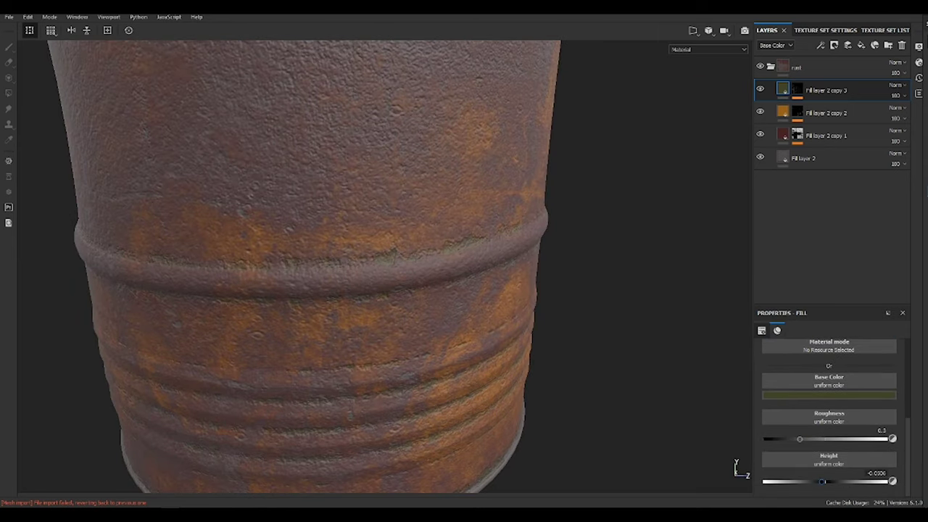
click(825, 439)
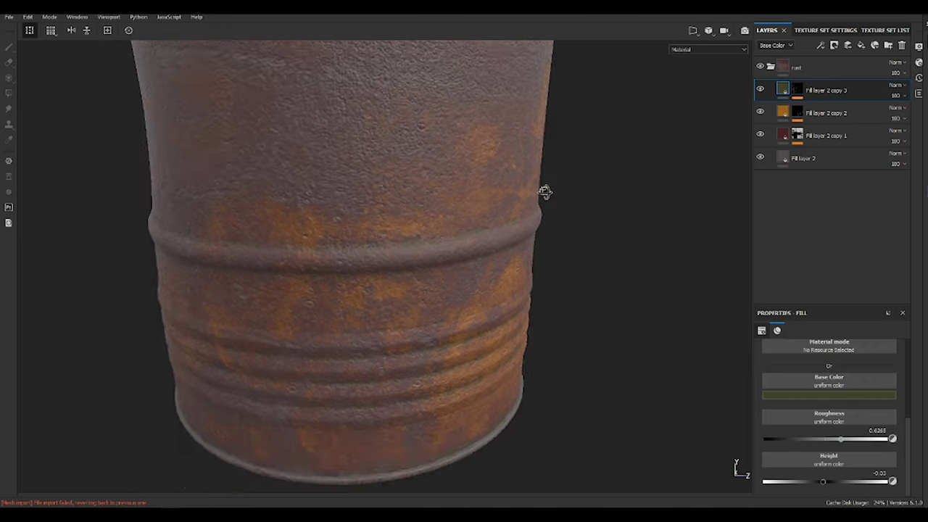
- Set base Fill layer 2 to metallic 0 and roughness about 0.28
click(787, 159)
click(786, 160)
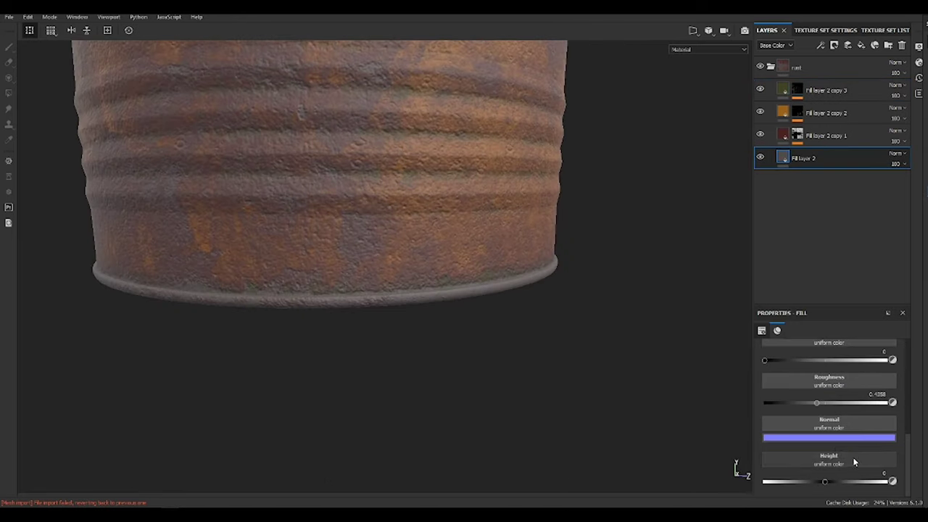
scroll(852, 442, up, 2)
mouse_move(718, 394)
alt+mouse_down()
mouse_move(607, 352)
mouse_move(723, 375)
alt+mouse_up()
drag(766, 419, 920, 417)
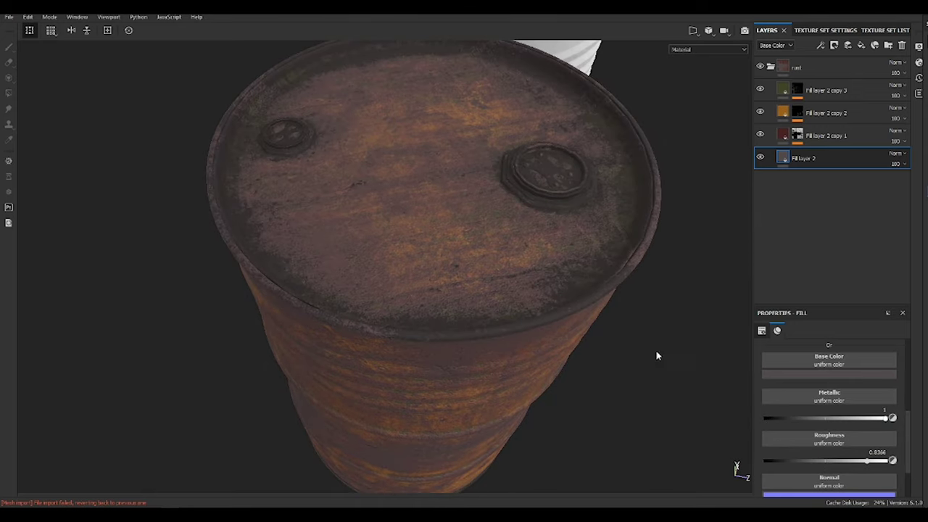
alt+drag(656, 352, 457, 317)
key(ctrl+z)
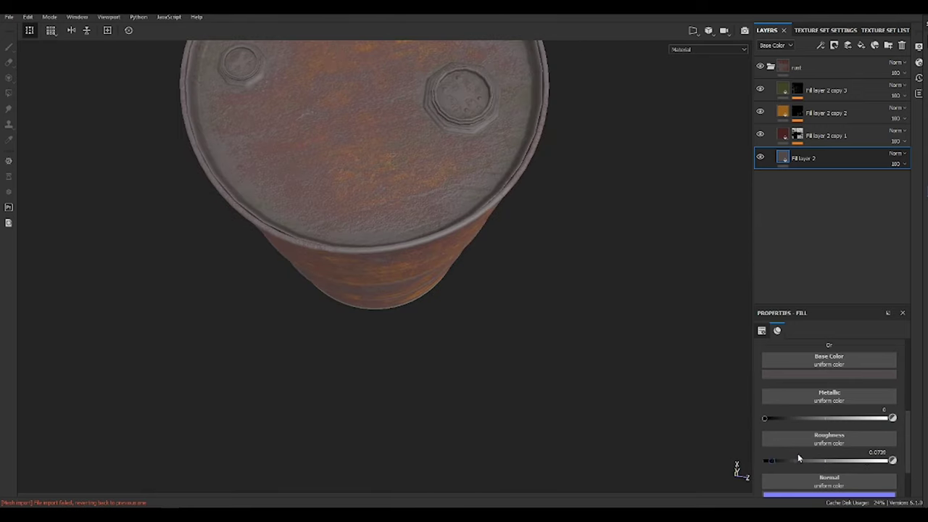
alt+drag(551, 348, 537, 249)
- Check the roughness channel alone, review both barrels, and create a new layer folder
key(c)
key(c)
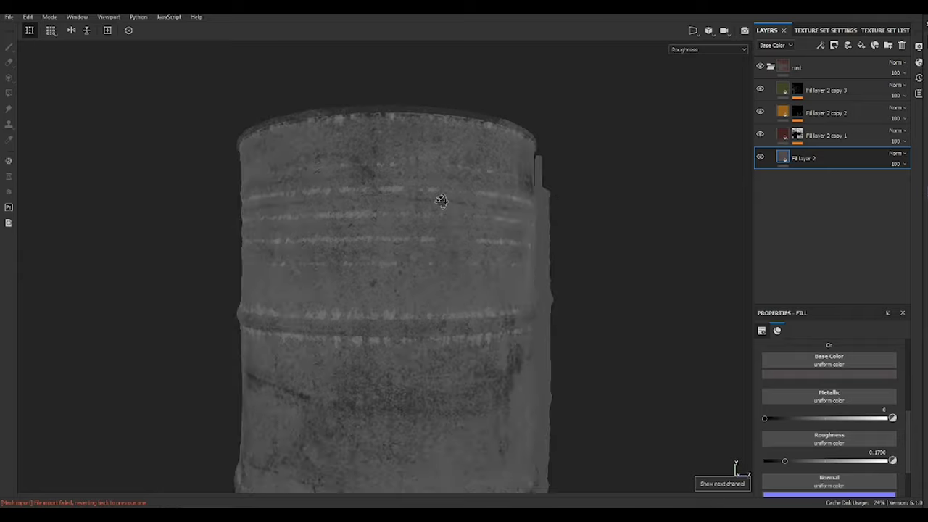
drag(784, 460, 799, 462)
key(m)
mouse_move(524, 374)
alt+mouse_down()
mouse_move(510, 399)
mouse_move(174, 128)
mouse_move(406, 172)
alt+mouse_up()
scroll(406, 171, up, 5)
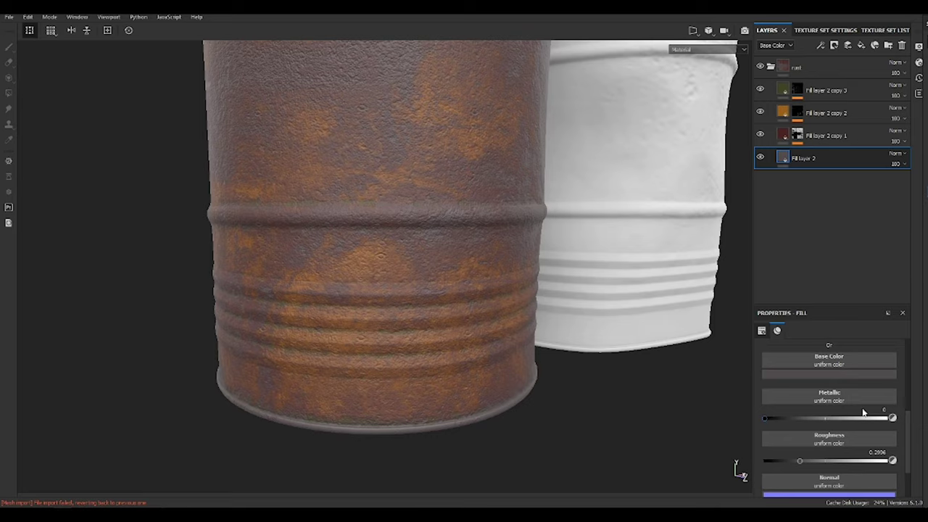
scroll(497, 311, down, 5)
mouse_move(498, 311)
alt+mouse_down()
mouse_move(489, 282)
mouse_move(273, 211)
alt+mouse_up()
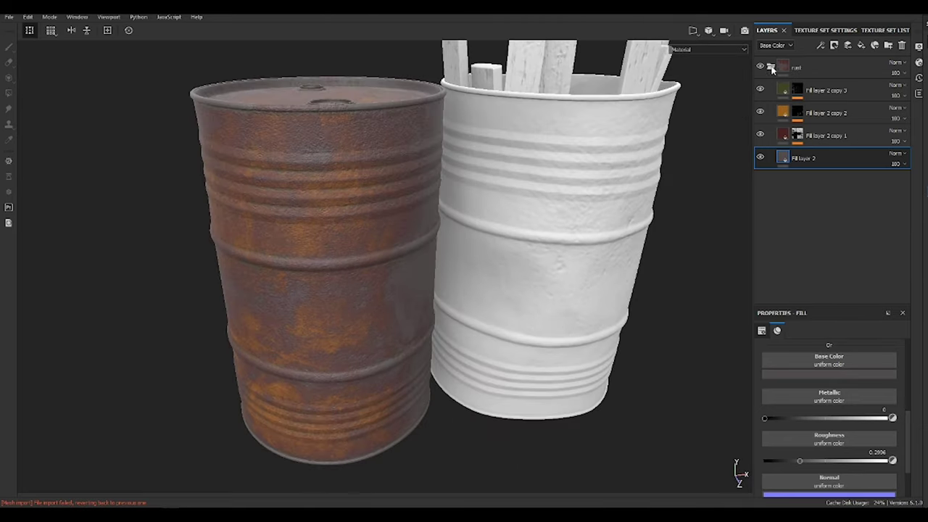
key(ctrl+g)
alt+drag(377, 276, 425, 228)
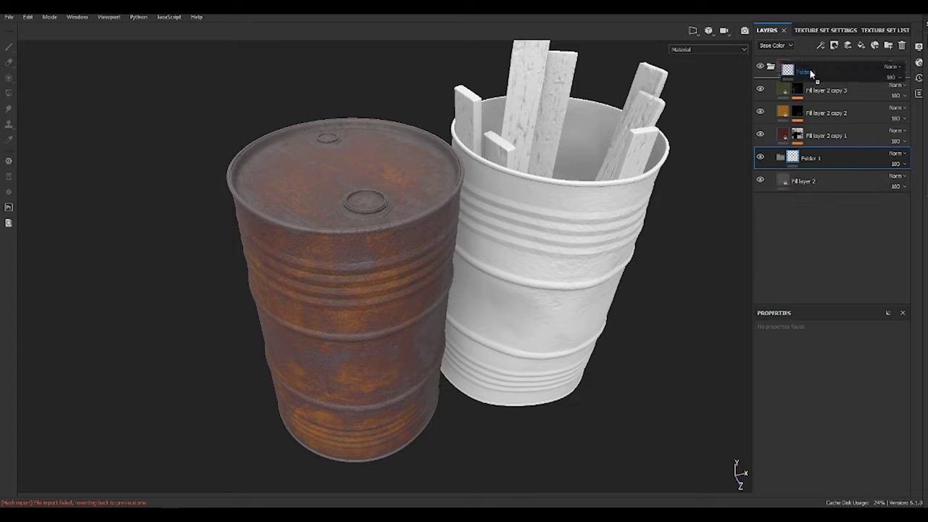
- Move Folder 1 to the top and instantiate the rust folder onto texture set 1002
drag(812, 73, 763, 83)
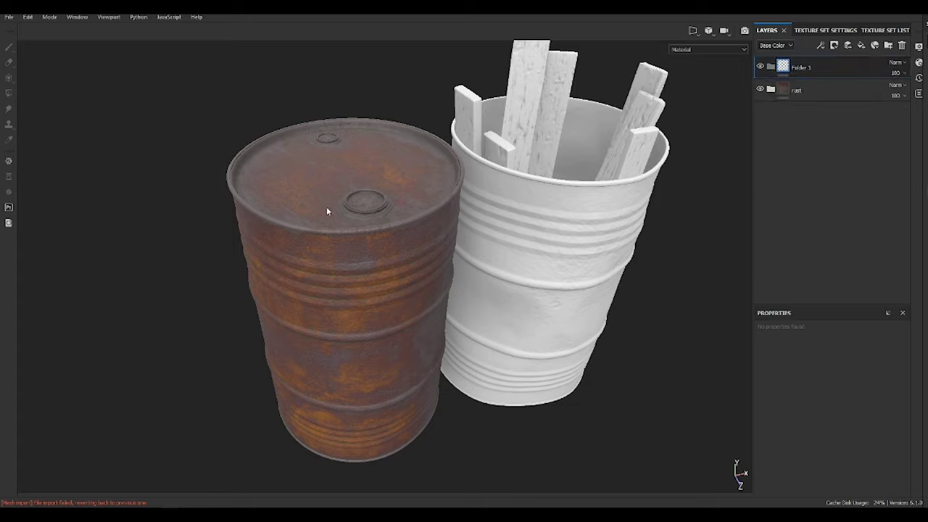
right_click(810, 98)
click(874, 293)
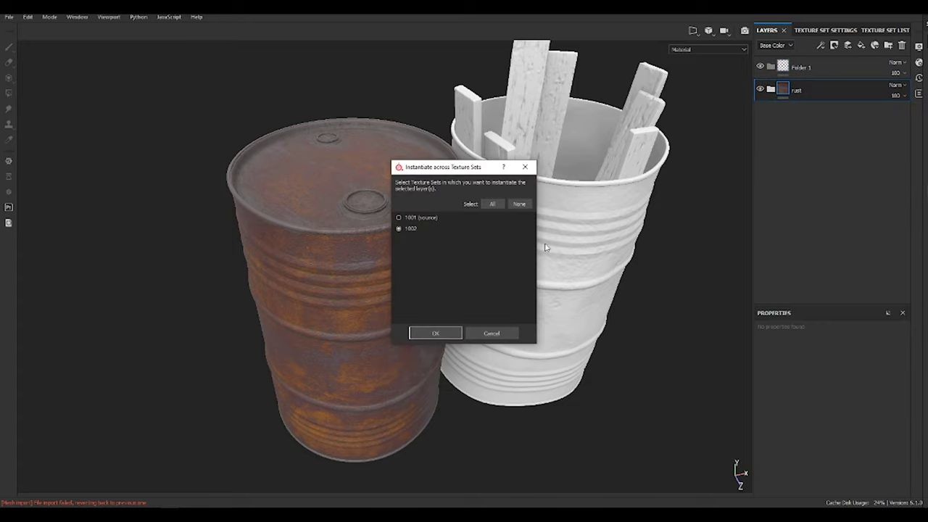
click(439, 333)
alt+drag(630, 241, 630, 245)
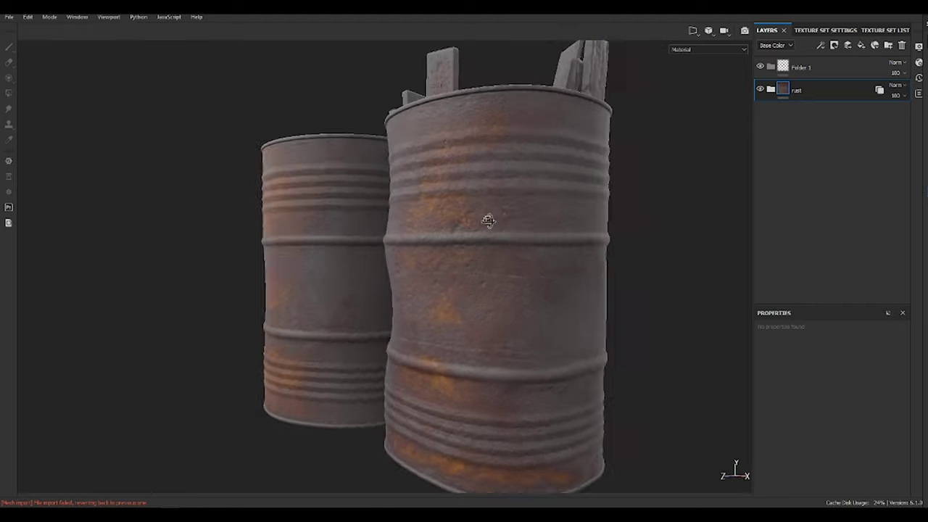
scroll(580, 246, up, 3)
scroll(527, 268, up, 2)
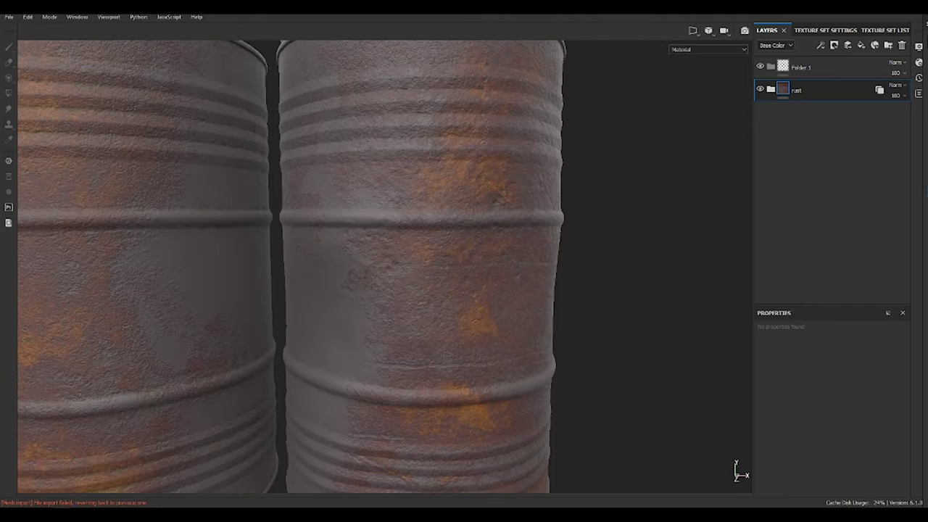
key(alt+Tab)
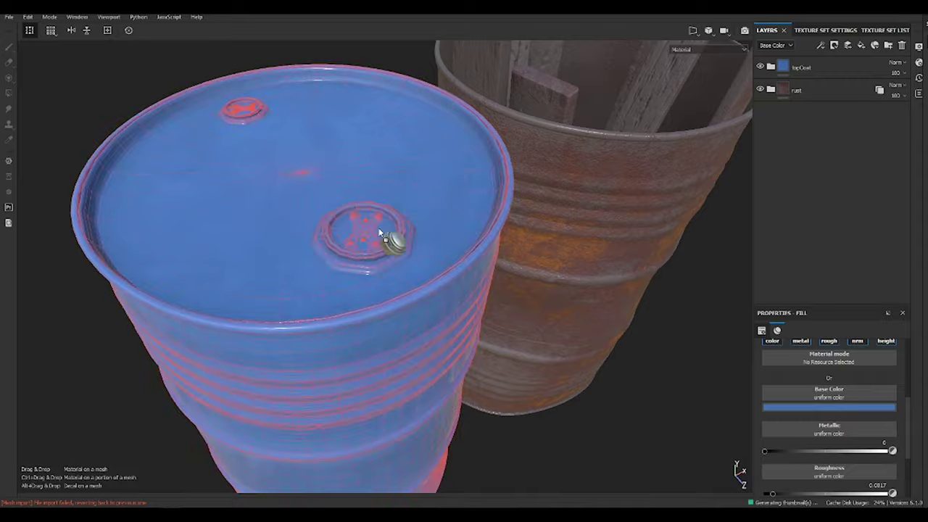
- Apply Aluminium Brushed Worn behind a black mask with a Paint effect, polygon-filling the first lid cap
drag(378, 232, 380, 233)
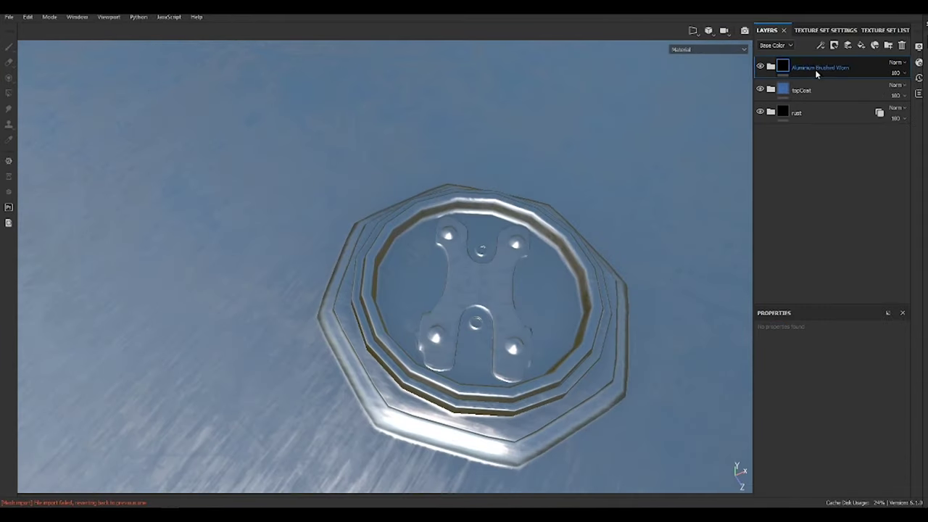
click(860, 68)
click(820, 45)
click(845, 70)
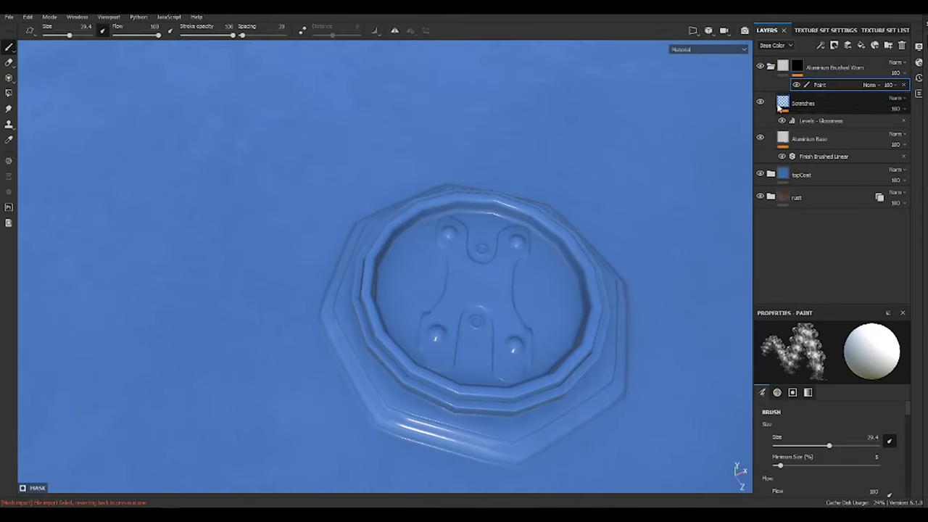
key(4)
click(544, 307)
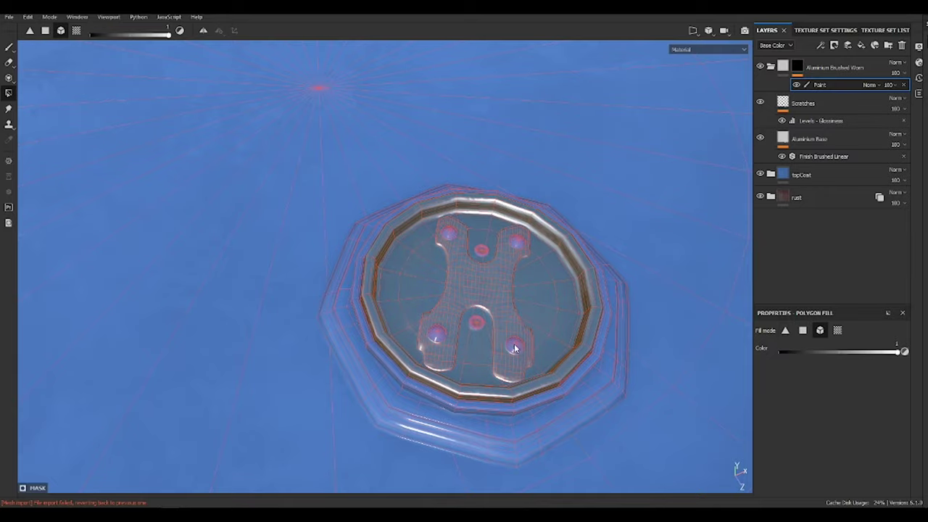
- Polygon-fill the second lid cap with aluminium, then select Fill layer 4 in the topCoat folder
alt+right_drag(489, 355, 555, 393)
mouse_move(555, 394)
alt+mouse_down()
mouse_move(218, 256)
mouse_move(532, 326)
alt+mouse_up()
alt+right_drag(532, 325, 467, 359)
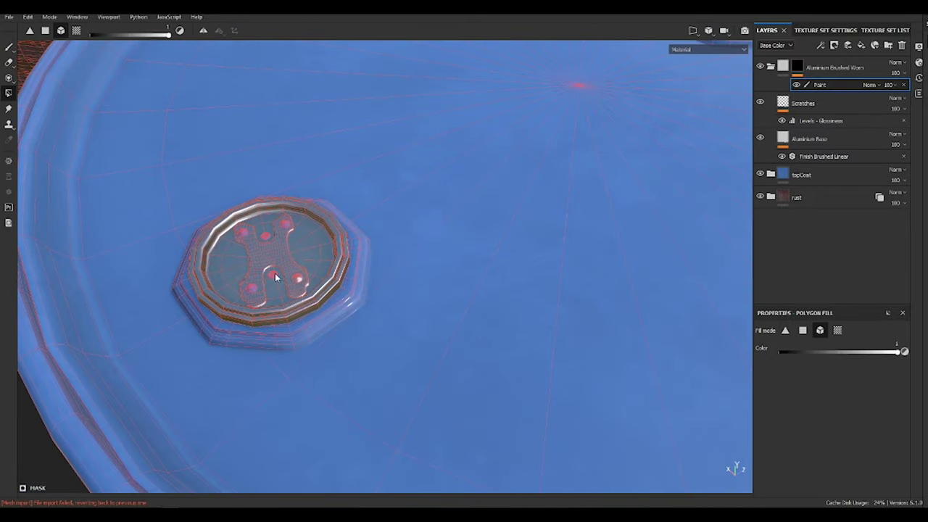
scroll(391, 242, down, 3)
key(1)
key(4)
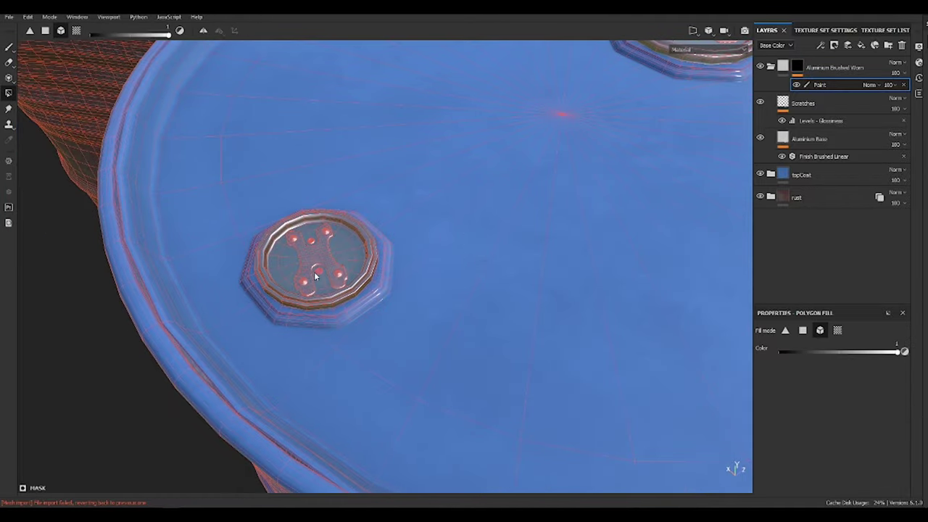
key(1)
mouse_move(393, 290)
alt+mouse_down()
mouse_move(430, 248)
mouse_move(576, 276)
alt+mouse_up()
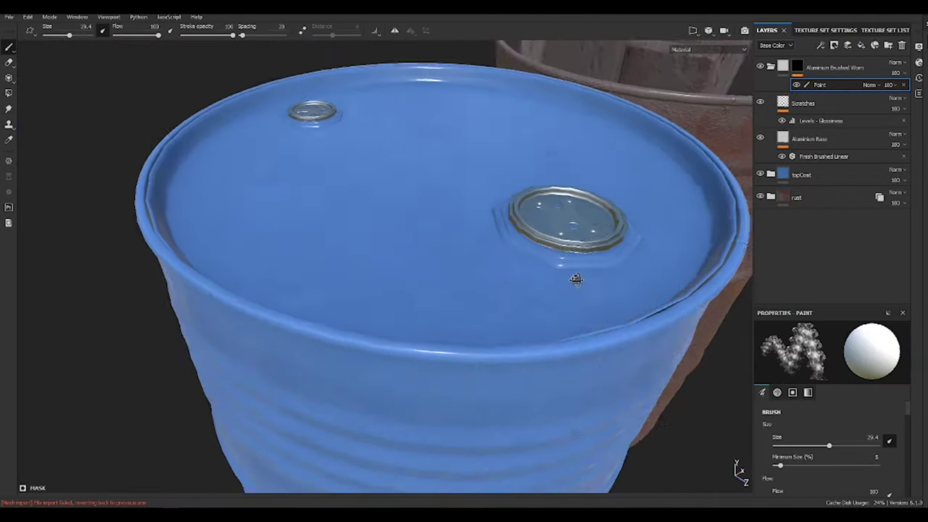
scroll(576, 276, up, 5)
key(4)
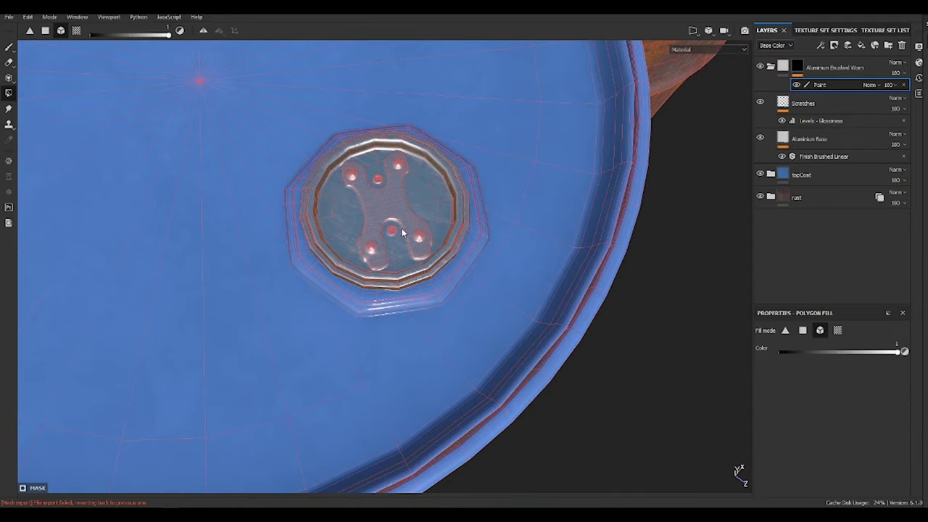
key(1)
scroll(407, 237, down, 5)
mouse_move(408, 237)
alt+mouse_down()
mouse_move(381, 193)
mouse_move(530, 311)
mouse_move(292, 184)
mouse_move(448, 210)
alt+mouse_up()
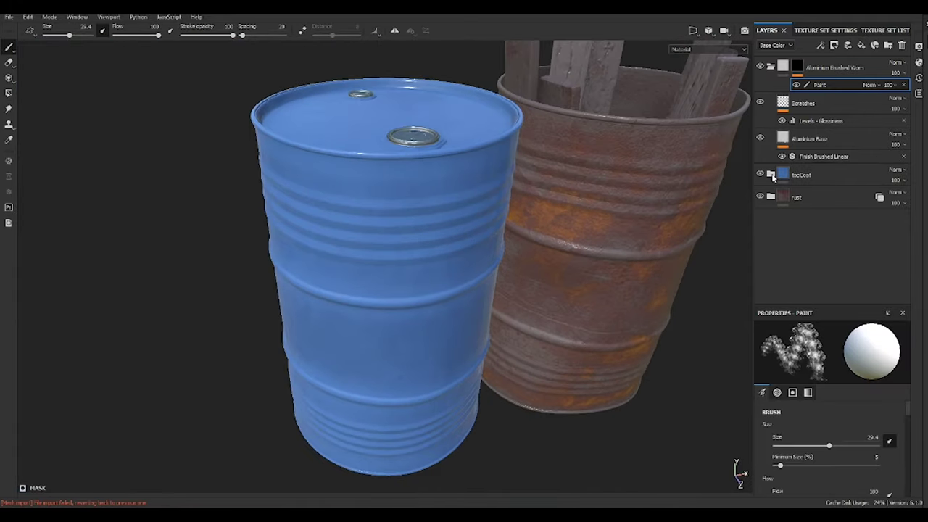
click(771, 175)
click(812, 198)
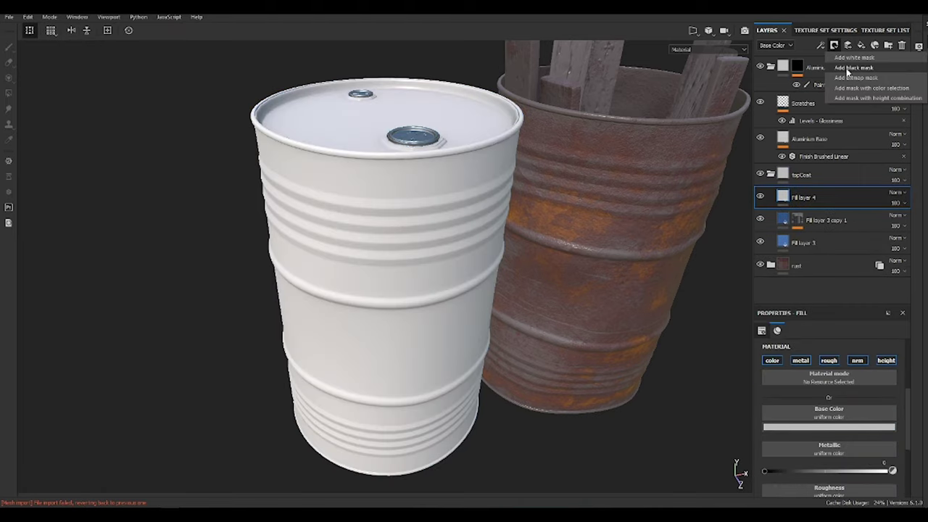
- Give Fill layer 4 a black mask with a finer, denser grunge fill
click(848, 67)
click(854, 88)
mouse_move(551, 217)
alt+mouse_down()
mouse_move(411, 147)
mouse_move(570, 273)
alt+mouse_up()
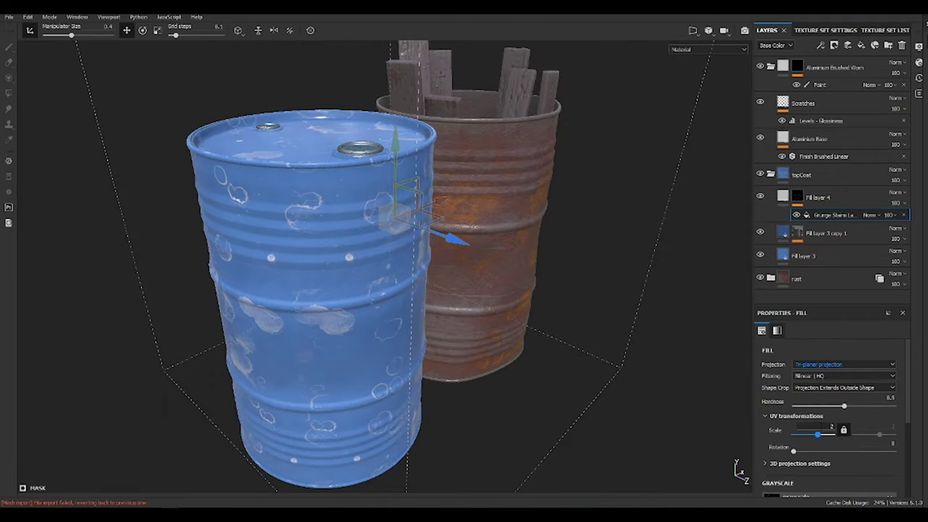
drag(818, 433, 838, 431)
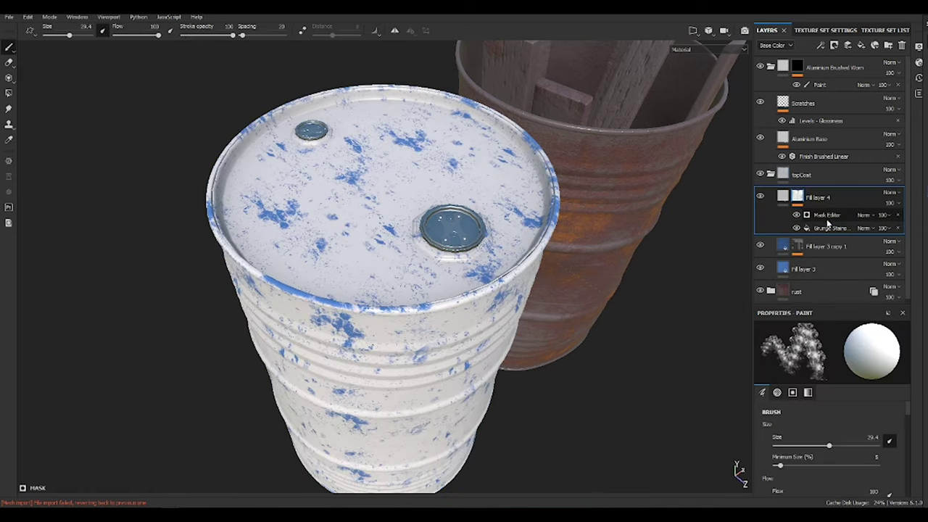
- Try a multiplied generator, remove the Mask Editor, and apply a grunge smart mask instead
click(878, 247)
click(885, 44)
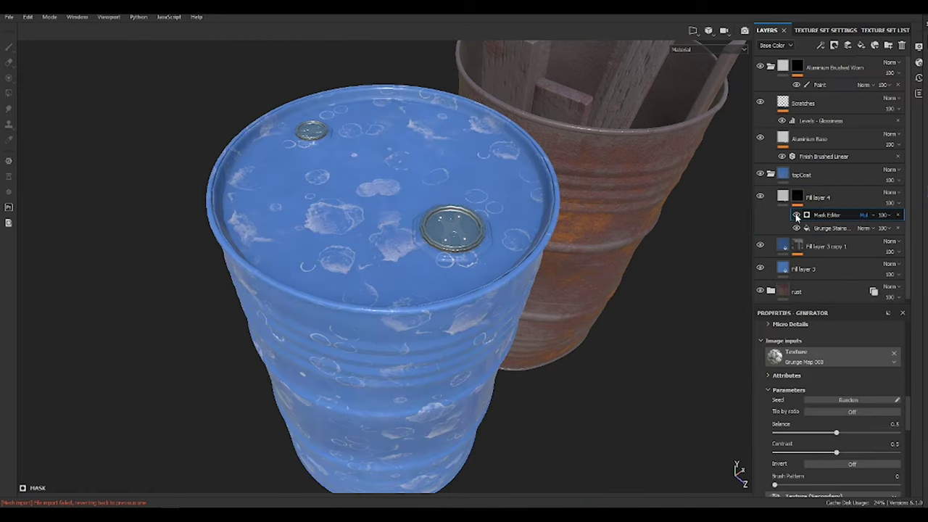
key(Delete)
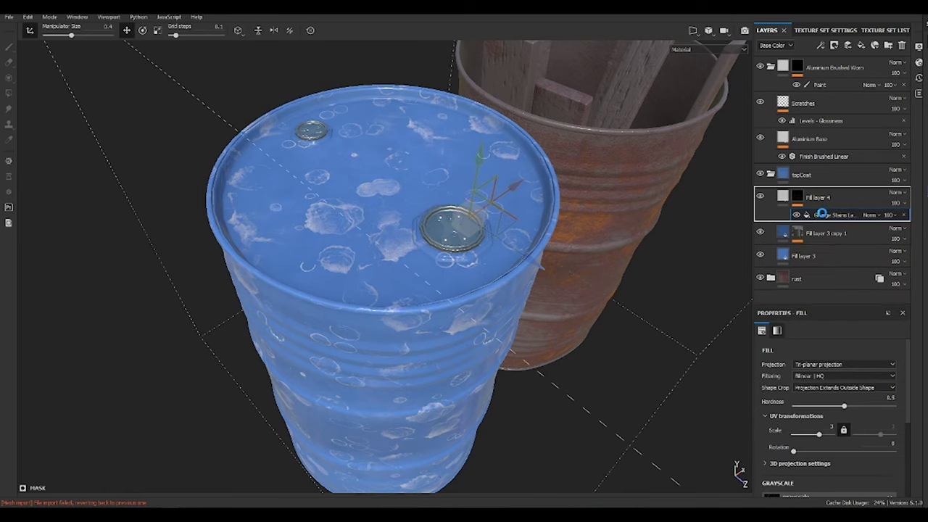
drag(846, 250, 833, 218)
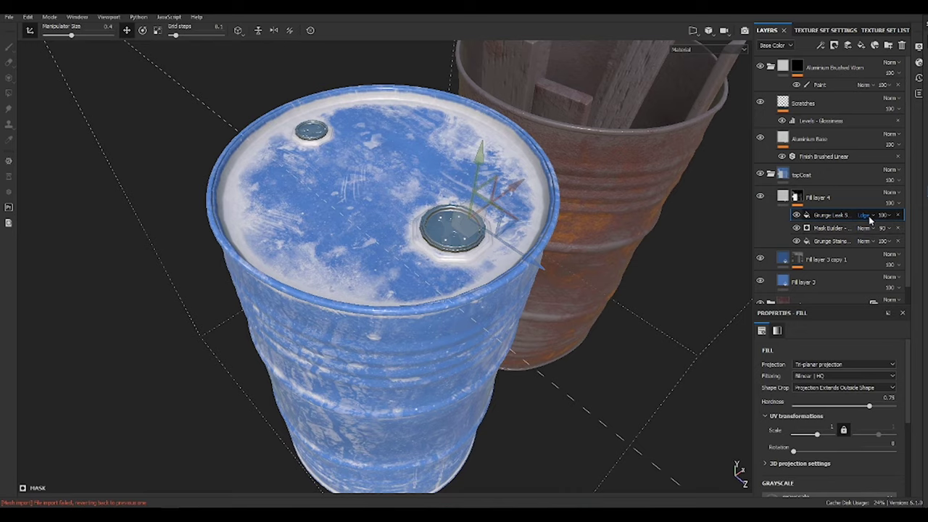
- Set Grunge Leak to Linear Dodge blending at 45 opacity
click(869, 216)
click(880, 87)
mouse_move(507, 218)
alt+mouse_down()
mouse_move(442, 127)
mouse_move(537, 228)
mouse_move(444, 338)
alt+mouse_up()
scroll(443, 339, up, 2)
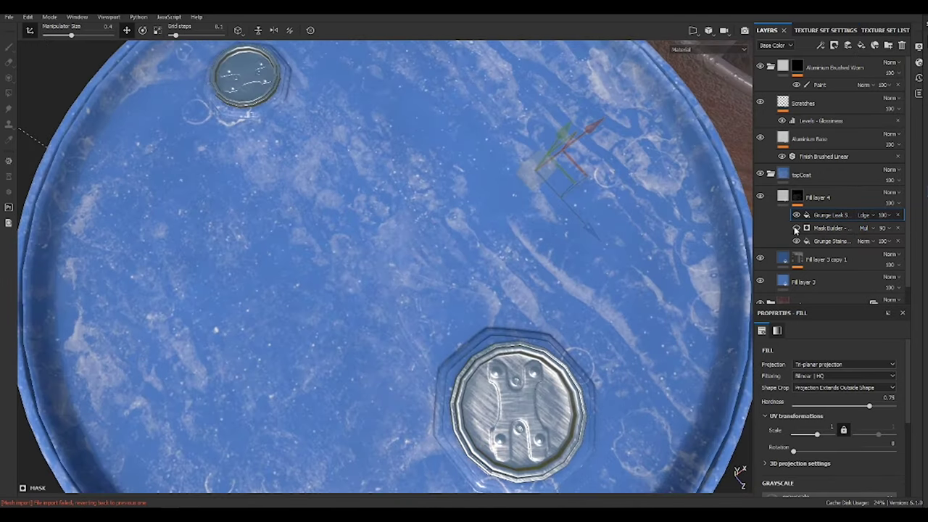
click(886, 227)
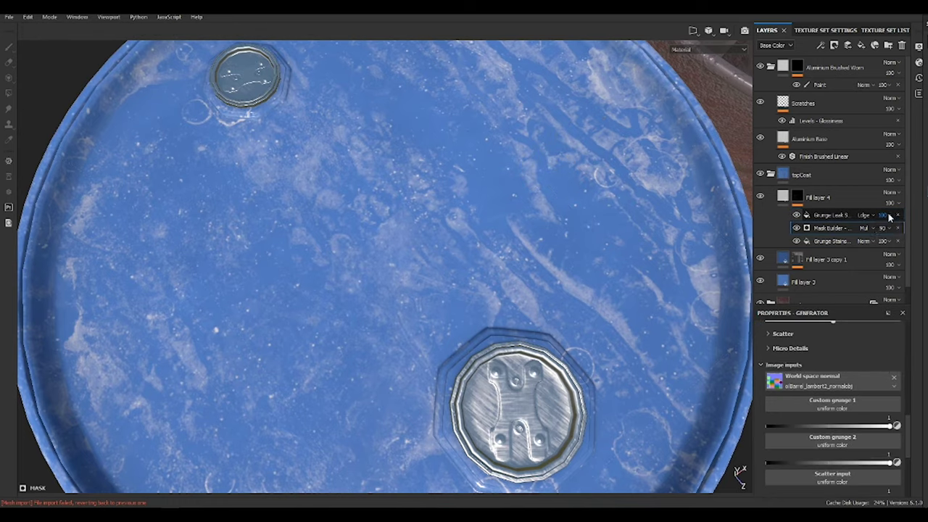
drag(890, 218, 880, 232)
scroll(491, 222, down, 2)
mouse_move(490, 222)
alt+mouse_down()
mouse_move(491, 139)
mouse_move(423, 183)
alt+mouse_up()
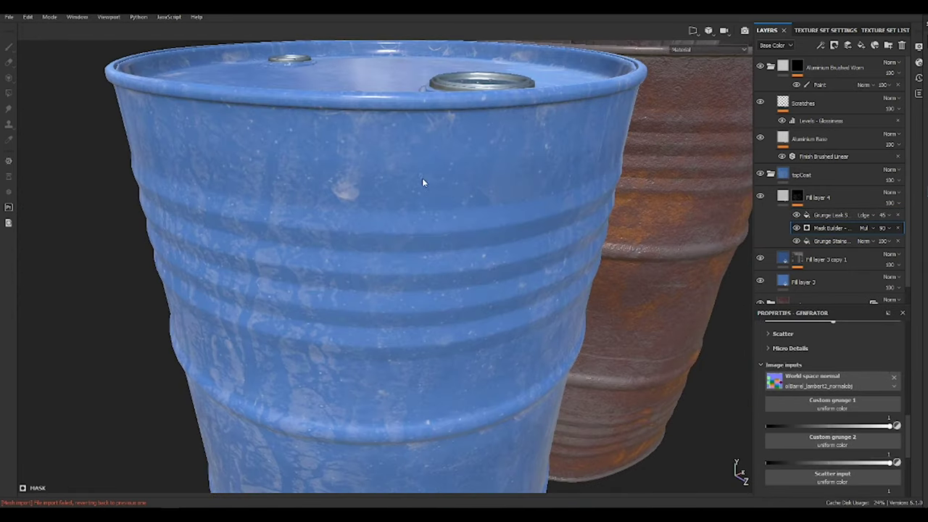
click(823, 198)
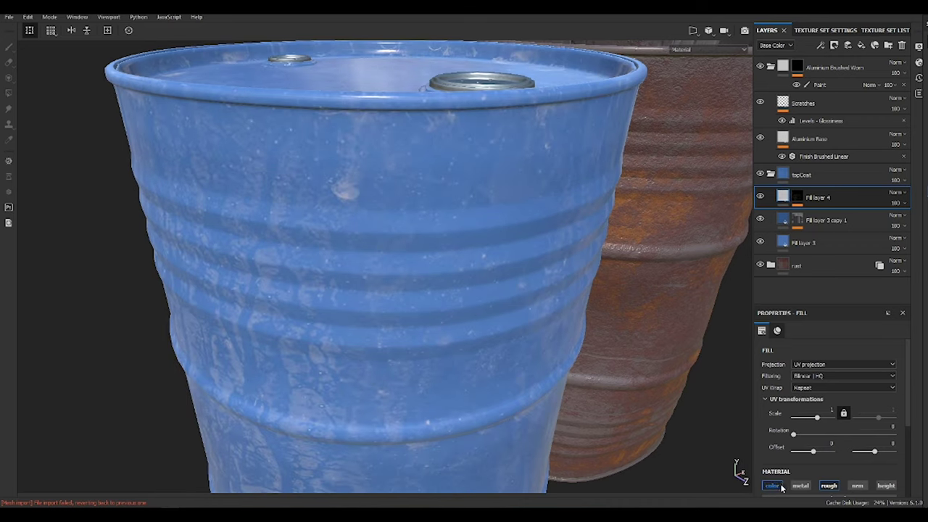
- Make Fill layer 4's base colour dusty tan (hue 0.096) and select the Fill effect in its mask
scroll(834, 435, down, 1)
click(855, 438)
click(876, 380)
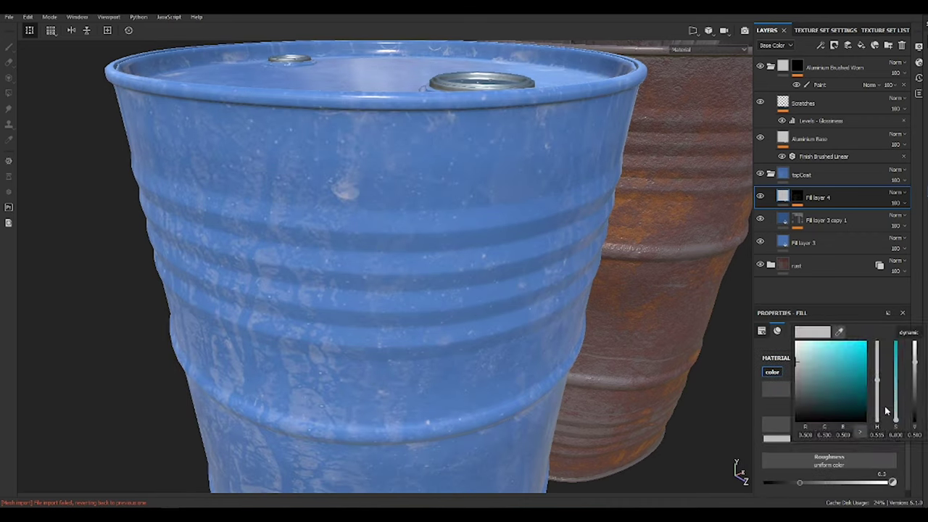
mouse_move(878, 416)
mouse_down()
mouse_move(877, 372)
mouse_move(880, 418)
mouse_up()
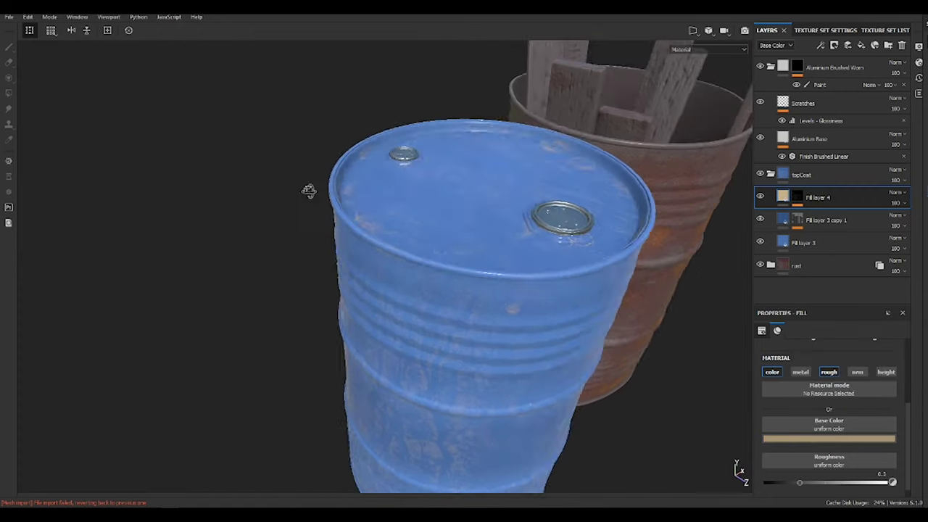
alt+drag(307, 186, 508, 213)
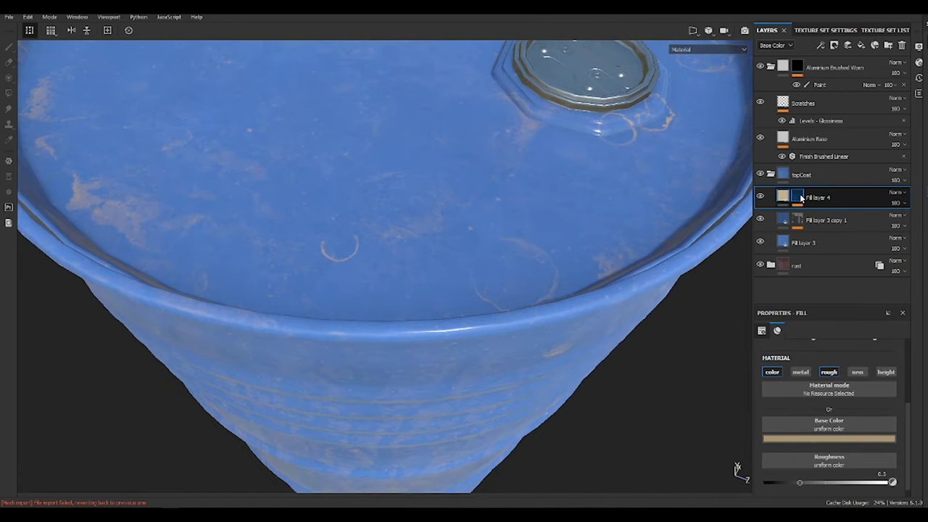
alt+click(800, 197)
click(817, 214)
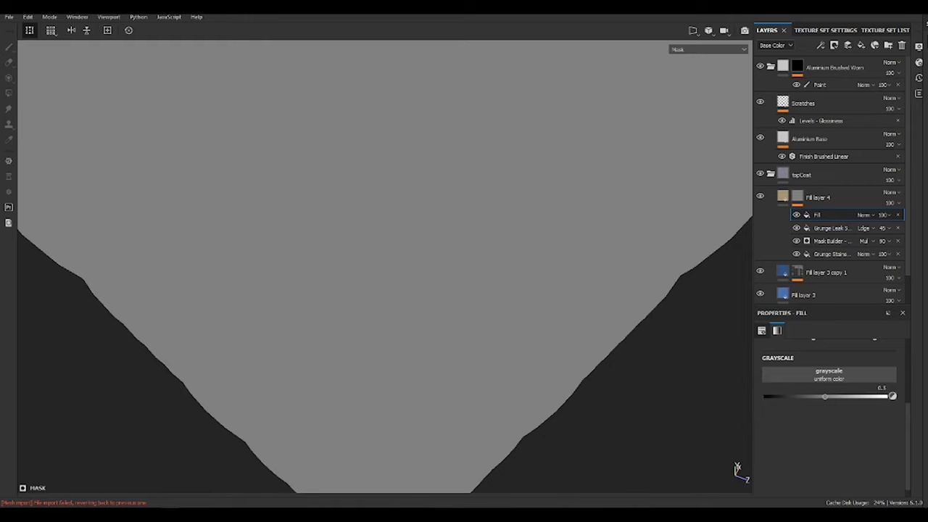
- Fill the mask with finer-scaled Fractal Sum 3 noise, blended as Multiply
click(828, 374)
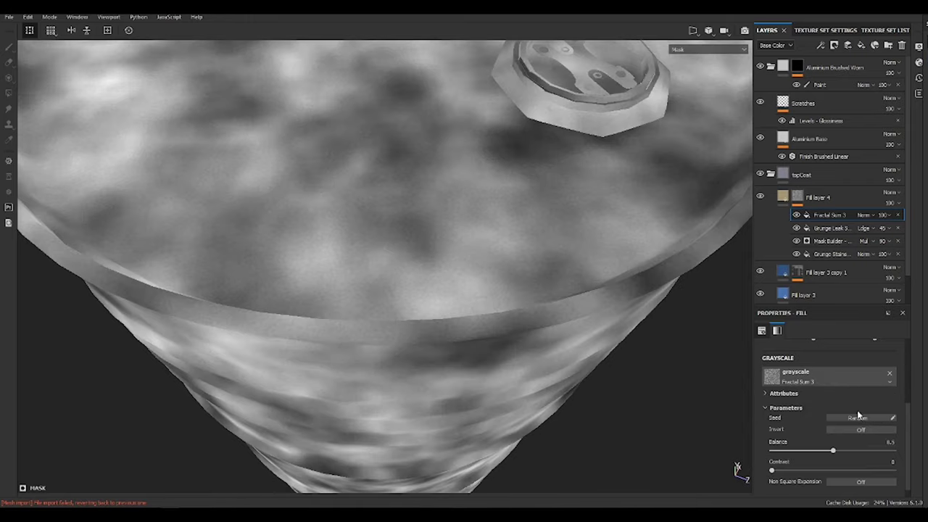
scroll(828, 406, down, 2)
drag(812, 433, 821, 433)
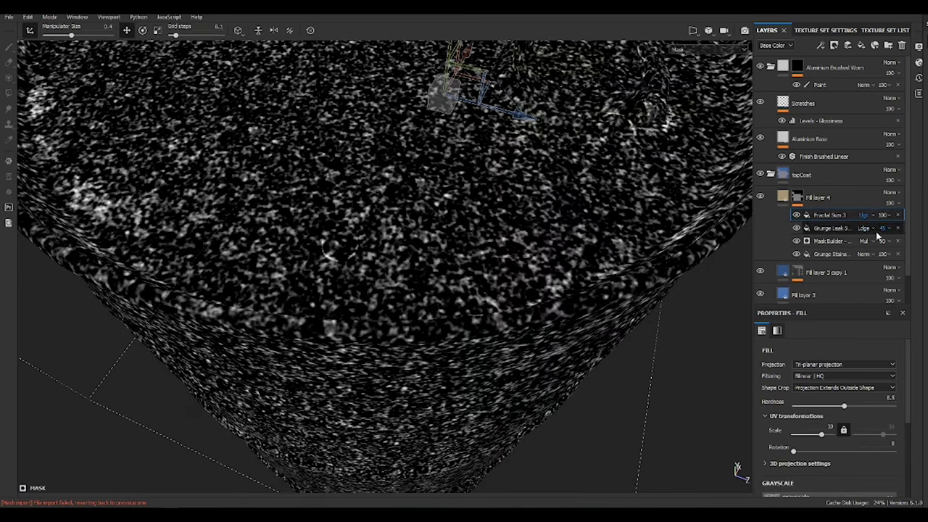
click(869, 214)
click(877, 43)
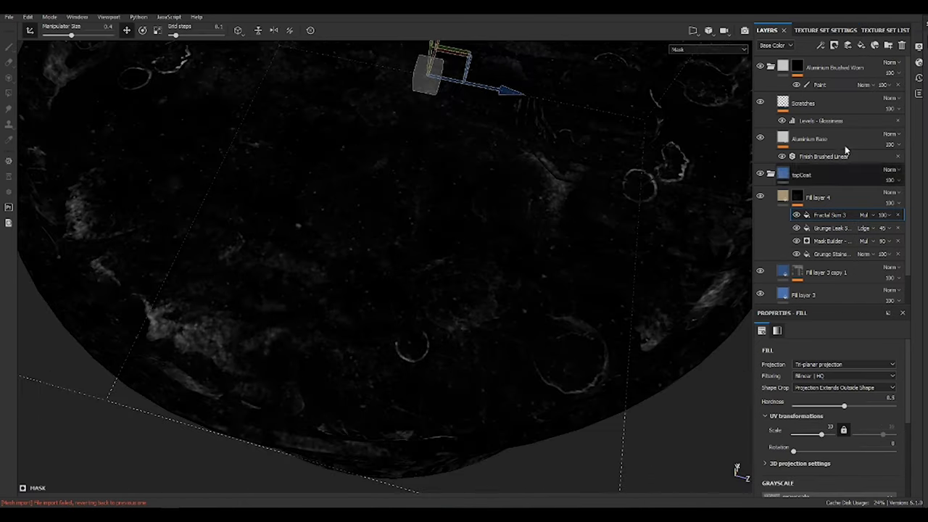
- Add a Sharpen filter at 0.25 to the mask, then view the full material again
click(820, 45)
click(844, 116)
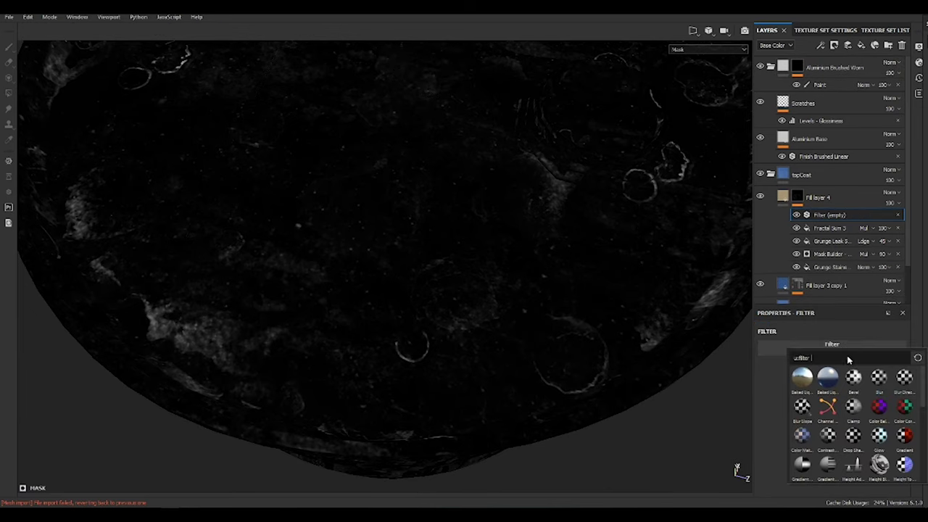
text(sharpen)
click(829, 375)
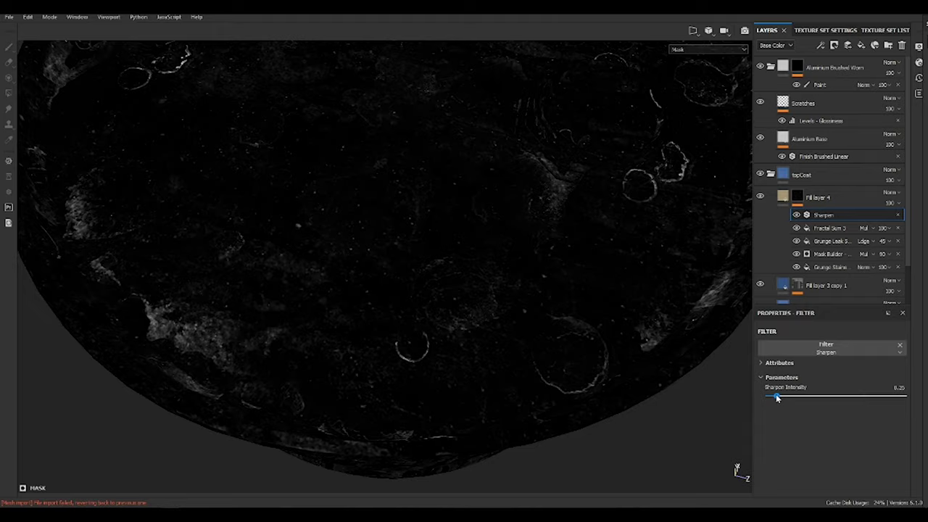
drag(774, 397, 776, 397)
key(m)
mouse_move(535, 296)
alt+mouse_down()
mouse_move(522, 321)
mouse_move(383, 113)
mouse_move(538, 157)
mouse_move(473, 184)
mouse_move(570, 275)
mouse_move(373, 304)
mouse_move(517, 374)
alt+mouse_up()
click(784, 195)
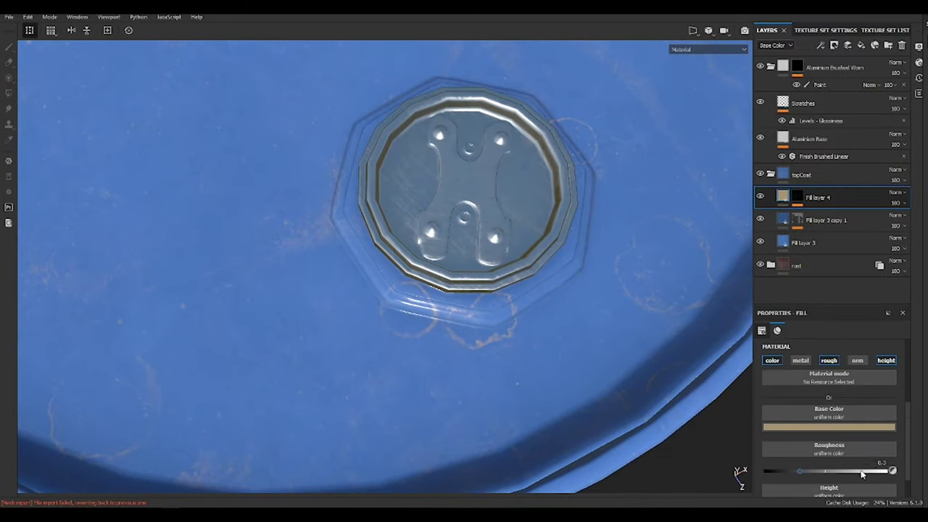
- Give the tan dust a tiny height and roughness 0.2206, then add Fill layer 5 above it
scroll(830, 420, down, 1)
drag(836, 481, 824, 481)
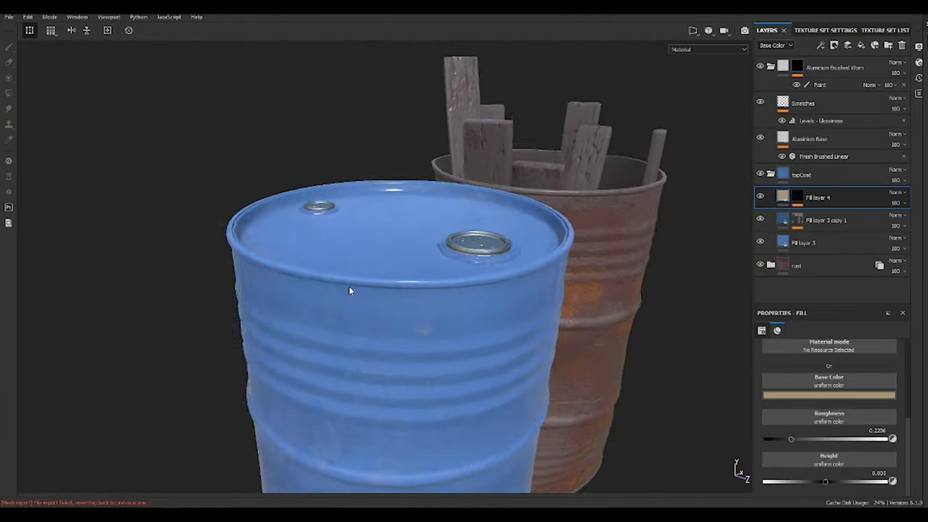
alt+drag(349, 285, 428, 215)
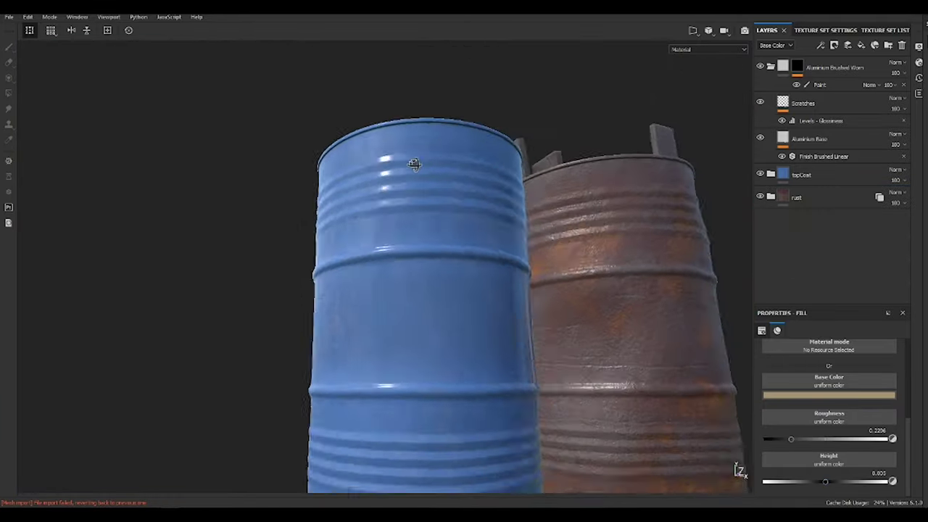
alt+drag(414, 161, 381, 126)
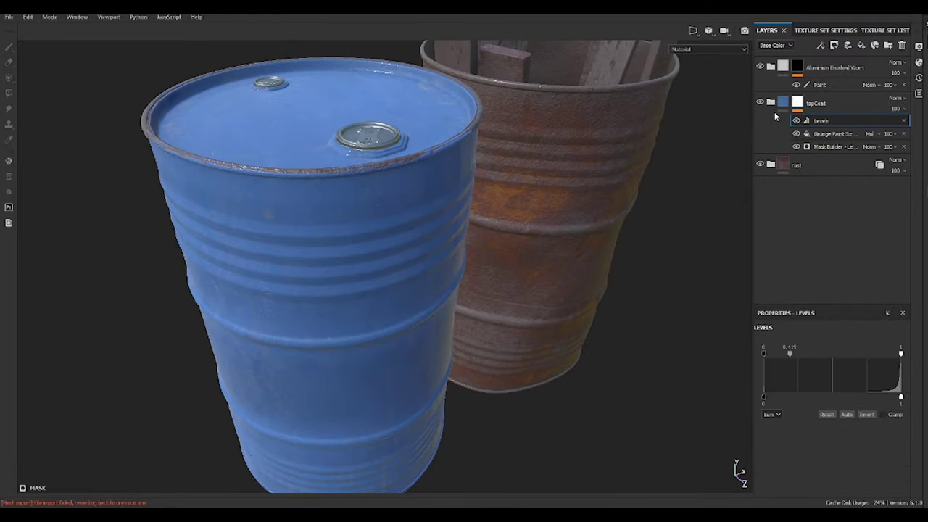
click(834, 45)
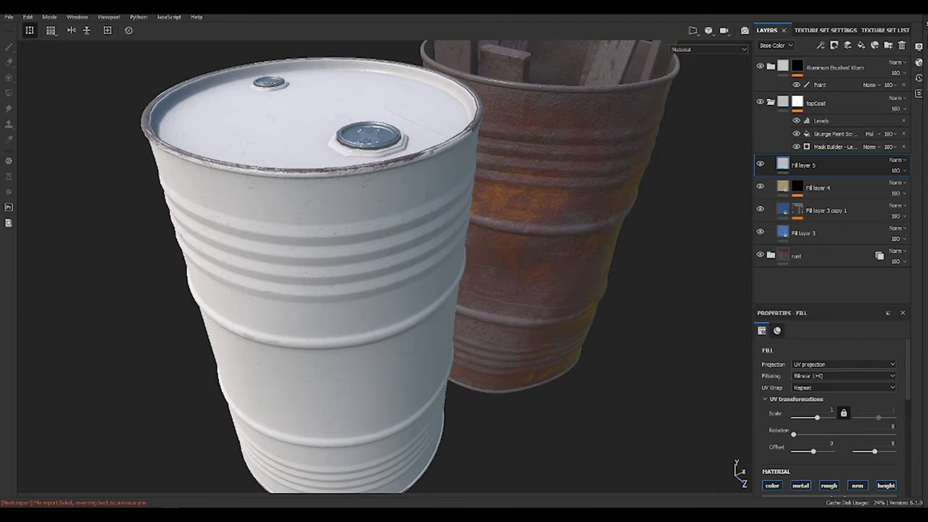
- Give Fill layer 5 a black mask filled with a smaller, tri-planar Grunge Dirt Large
click(833, 45)
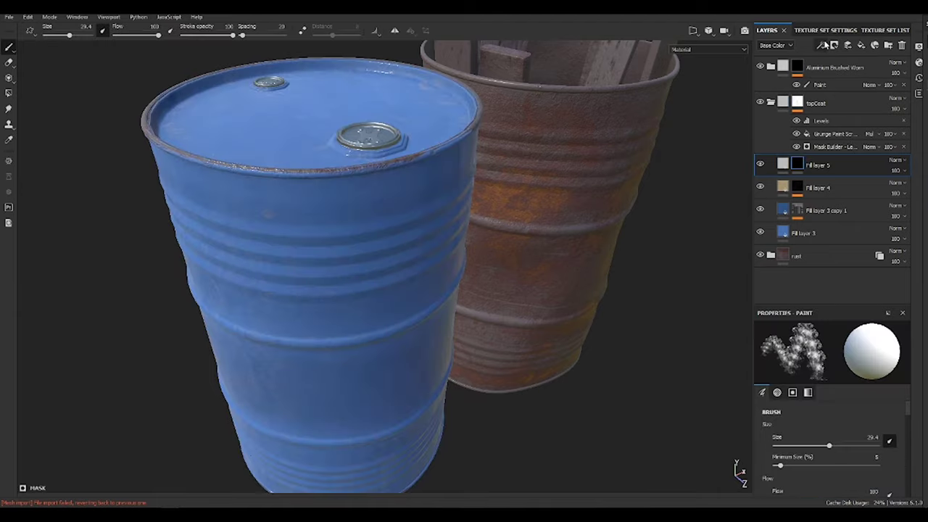
click(820, 44)
drag(843, 488, 841, 487)
click(842, 364)
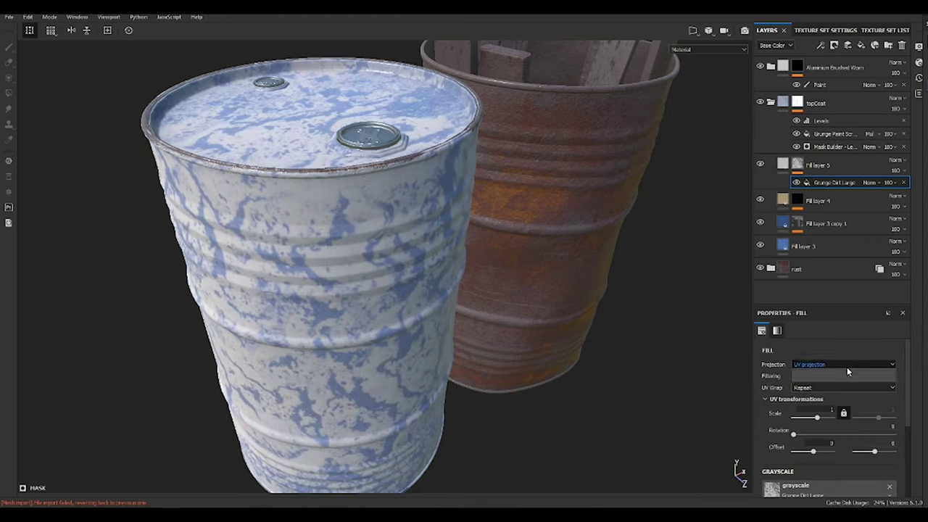
click(847, 375)
drag(816, 434, 819, 433)
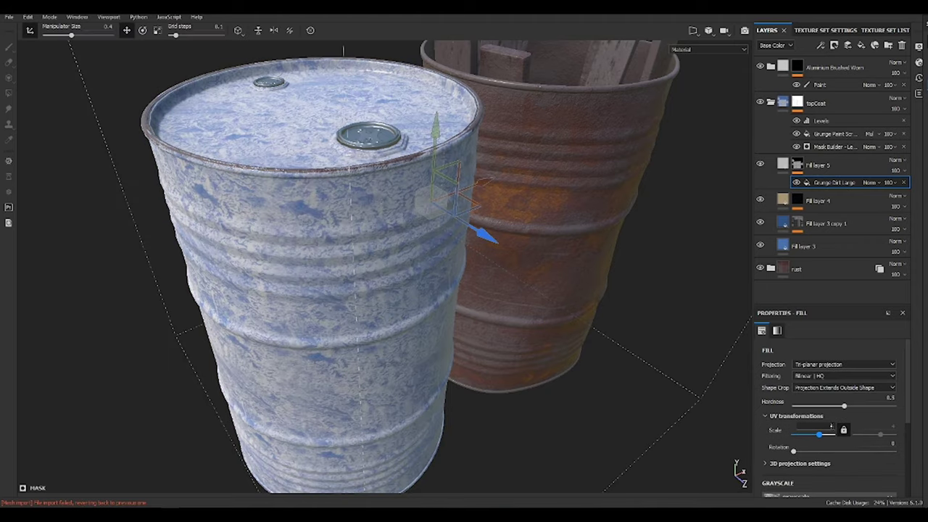
alt+drag(491, 374, 420, 304)
scroll(420, 304, up, 5)
scroll(568, 304, up, 2)
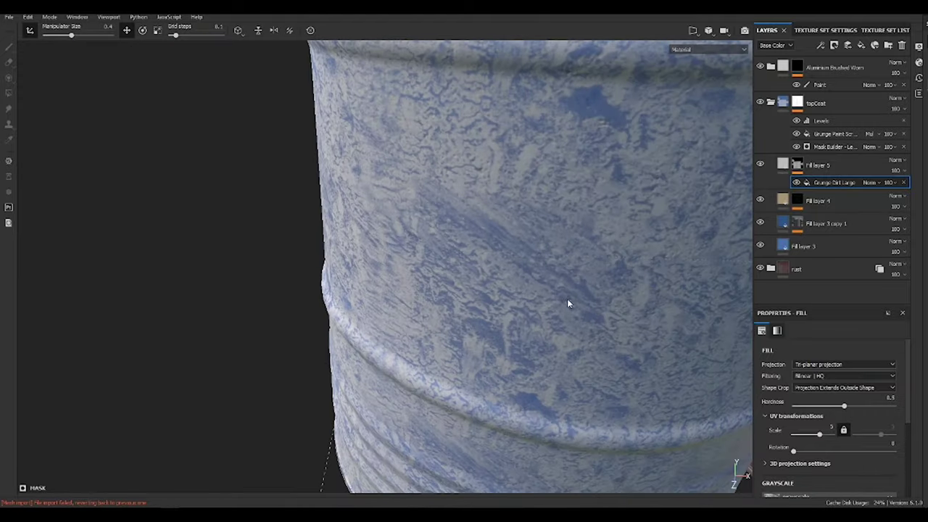
alt+drag(568, 304, 332, 368)
scroll(332, 368, down, 5)
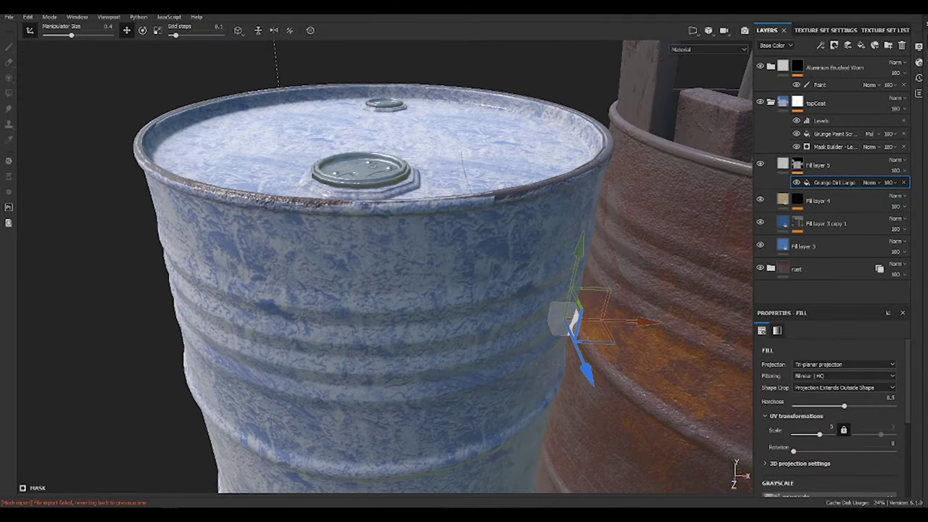
- Add a tri-planar B/W Spots 3 fill to the mask, multiplied over the grunge
click(821, 46)
click(862, 83)
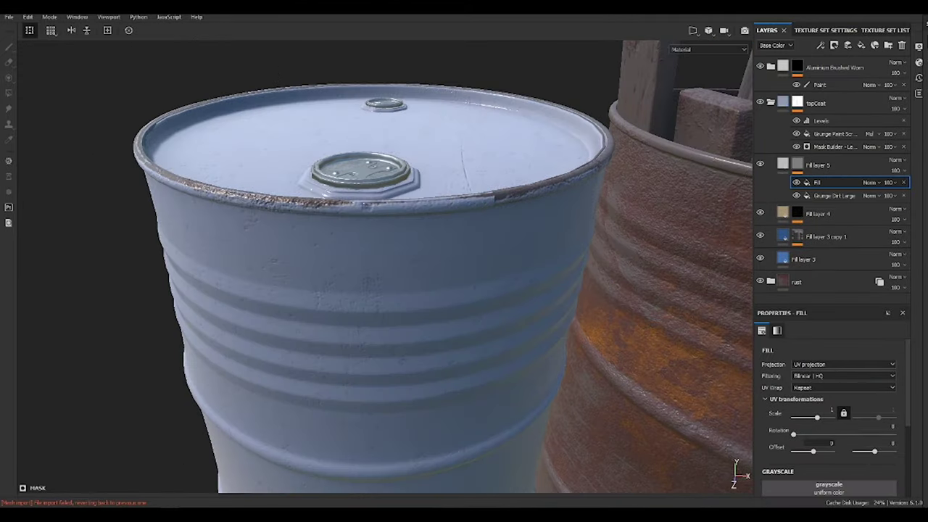
alt+click(798, 164)
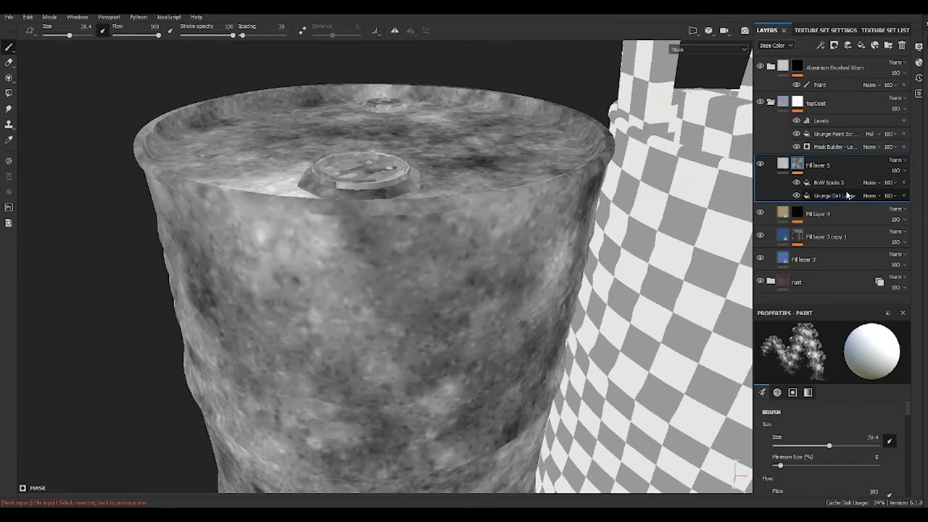
click(840, 364)
click(837, 375)
click(869, 182)
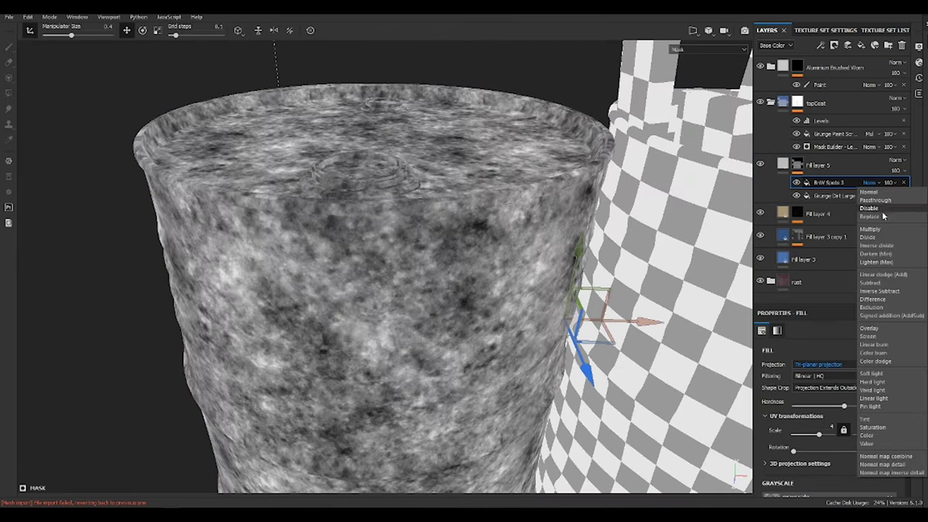
click(880, 228)
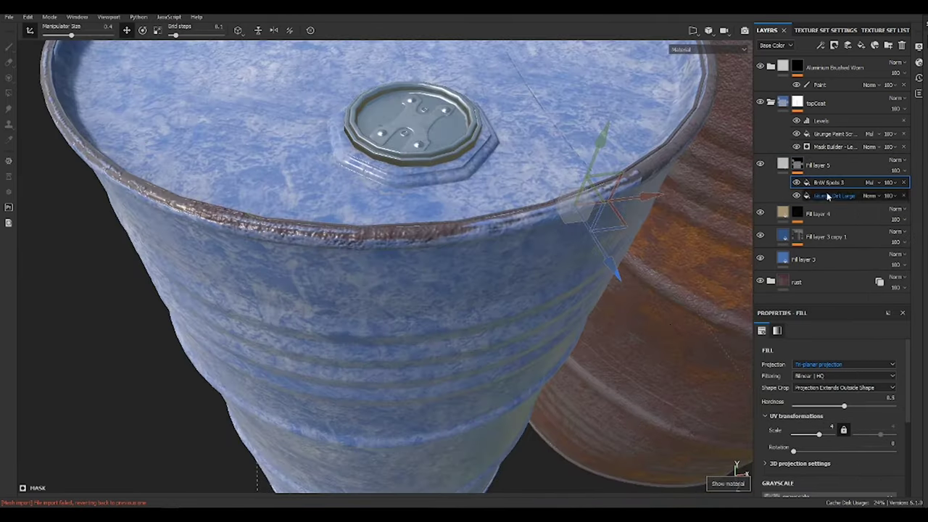
- Add a Levels adjustment to the mask and tighten it by raising the black point
click(821, 45)
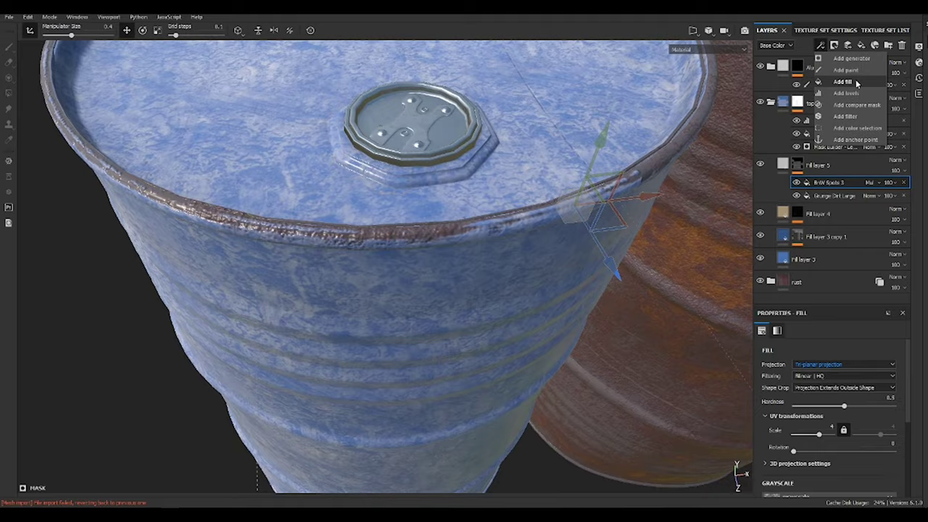
click(862, 96)
alt+click(797, 164)
click(821, 182)
drag(834, 354, 777, 354)
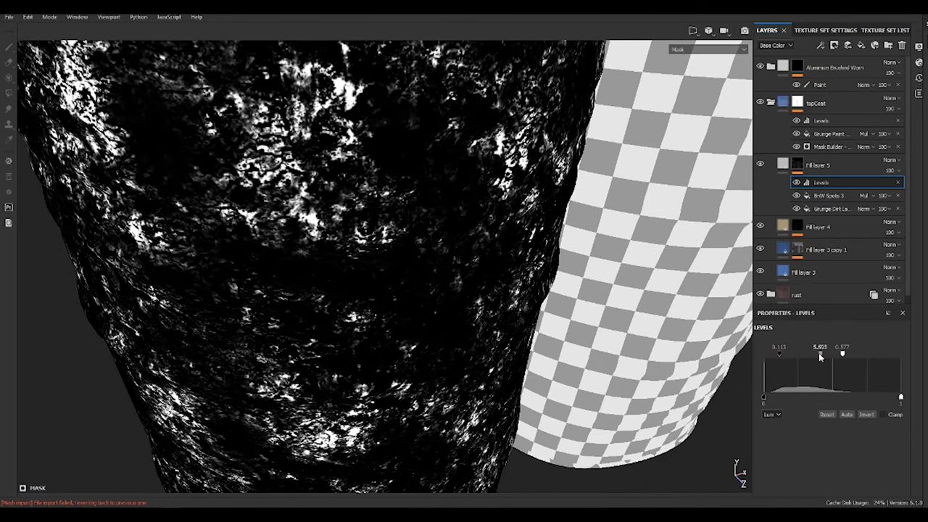
mouse_move(406, 211)
alt+mouse_down()
mouse_move(383, 225)
mouse_move(454, 188)
mouse_move(406, 218)
alt+mouse_up()
- Make Fill layer 5's worn patches glossier, lowering their roughness to 0.1478
key(m)
click(817, 165)
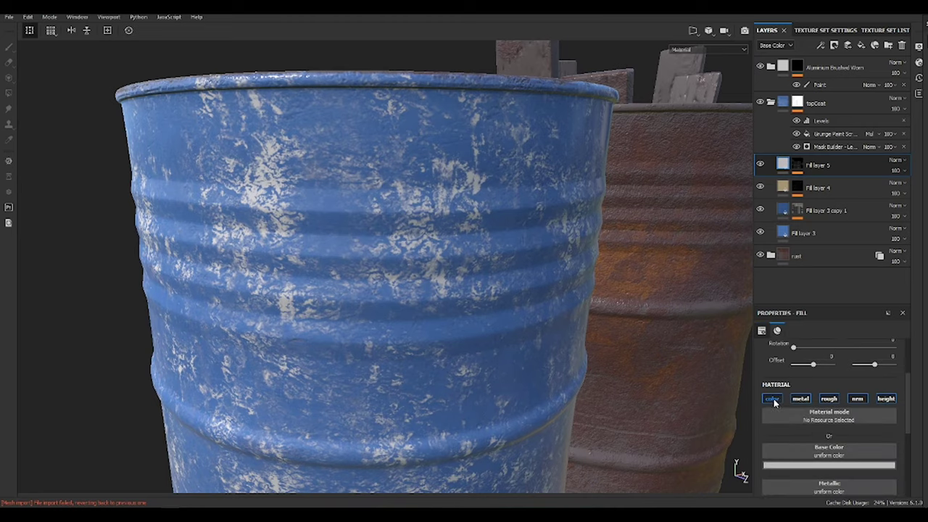
scroll(833, 406, down, 3)
key(c)
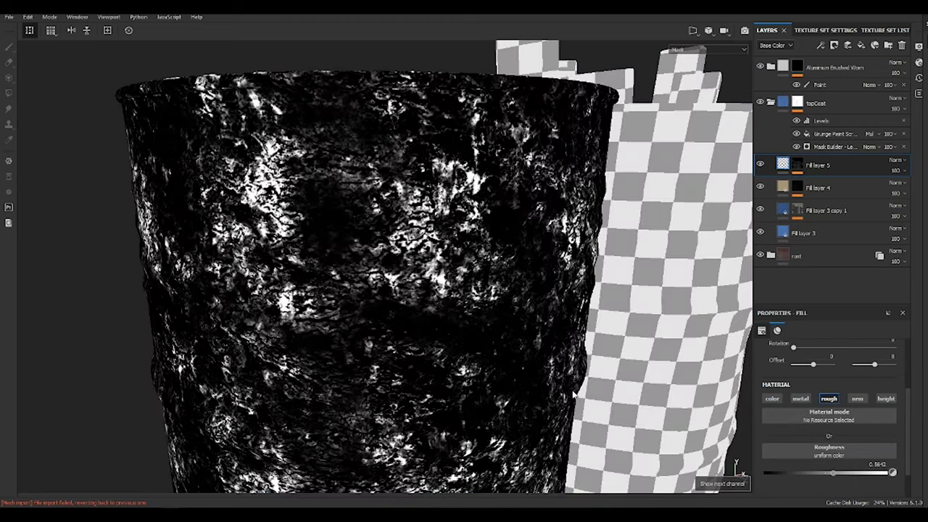
key(c)
key(c)
key(c)
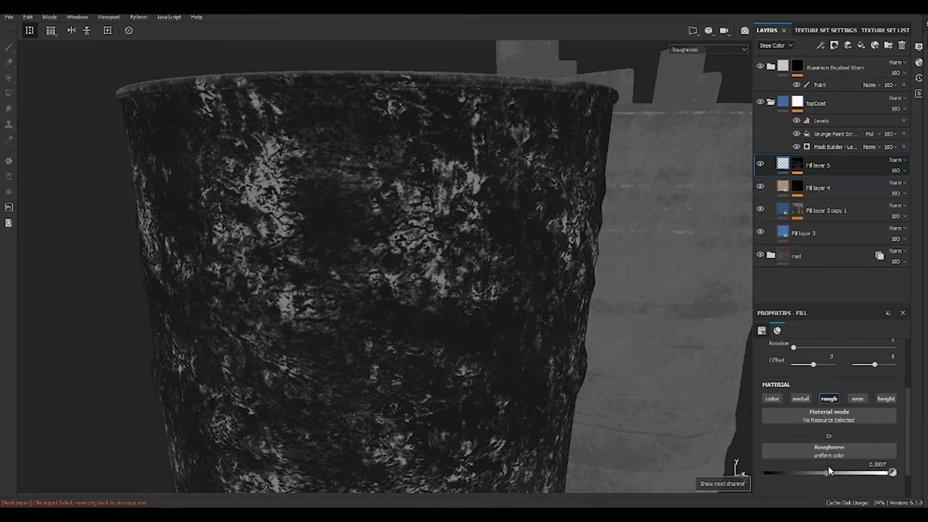
drag(842, 475, 781, 471)
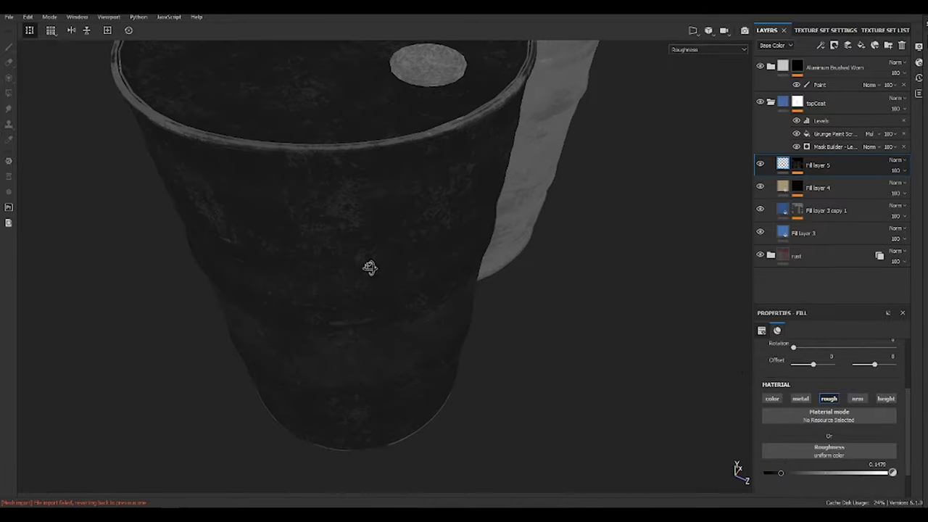
key(m)
mouse_move(368, 265)
alt+mouse_down()
mouse_move(413, 245)
mouse_move(303, 243)
alt+mouse_up()
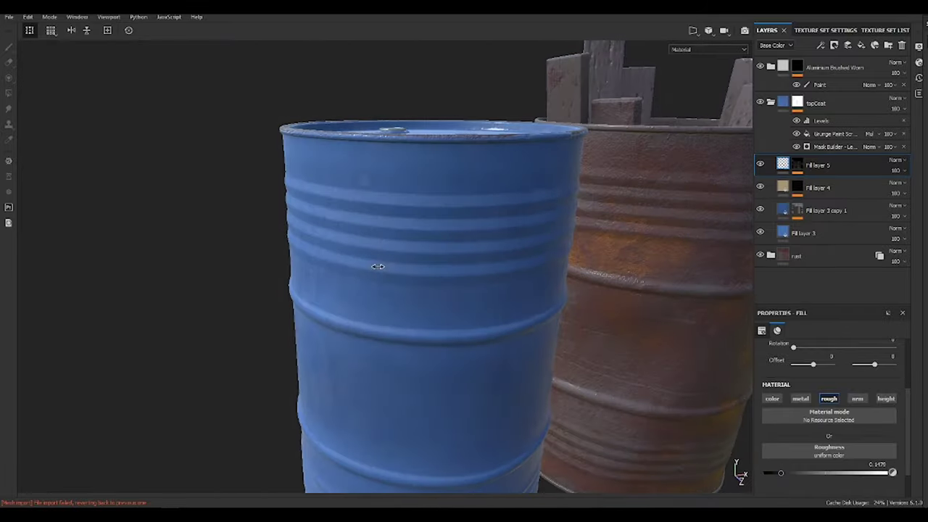
shift+right_drag(304, 243, 420, 271)
mouse_move(420, 271)
alt+mouse_down()
mouse_move(514, 375)
mouse_move(458, 284)
mouse_move(511, 164)
mouse_move(420, 218)
alt+mouse_up()
scroll(420, 218, up, 5)
- Select Fill layer 3, the blue base paint, and inspect both barrels' tops and sides
click(803, 233)
scroll(796, 435, down, 2)
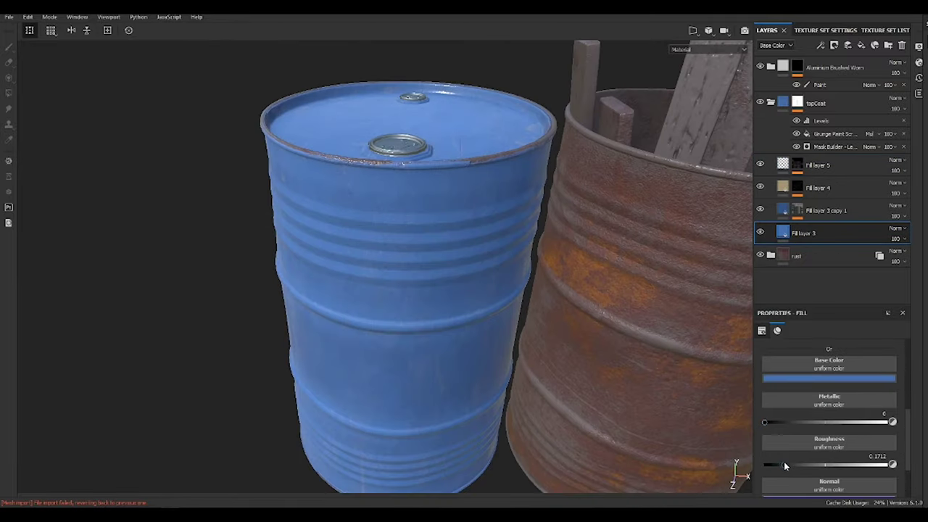
alt+drag(588, 307, 505, 214)
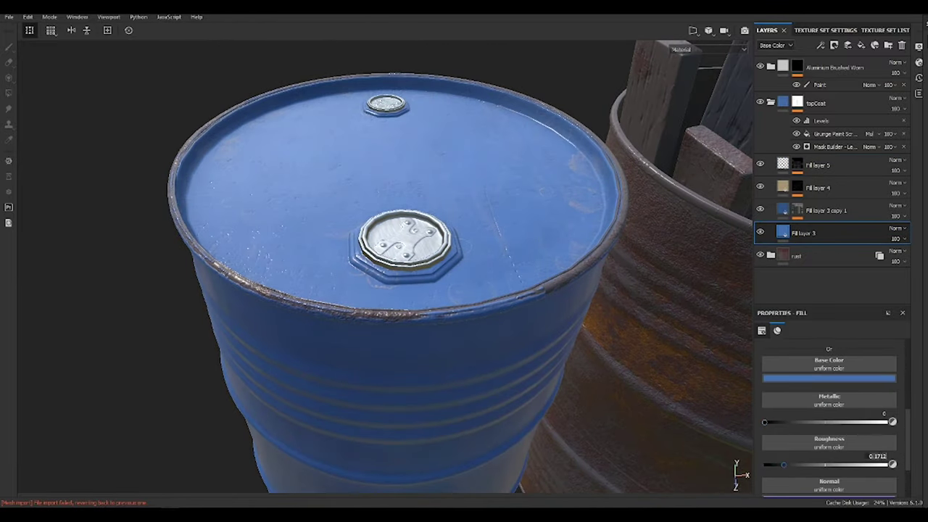
mouse_move(508, 290)
alt+mouse_down()
mouse_move(424, 162)
mouse_move(463, 276)
alt+mouse_up()
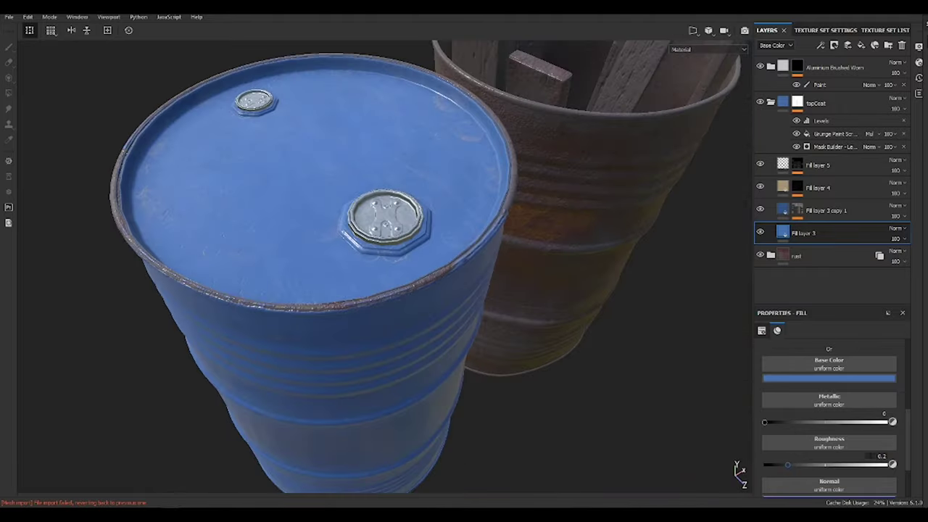
mouse_move(507, 326)
alt+mouse_down()
mouse_move(398, 292)
mouse_move(451, 182)
mouse_move(284, 85)
mouse_move(327, 255)
mouse_move(495, 293)
mouse_move(475, 310)
mouse_move(371, 285)
alt+mouse_up()
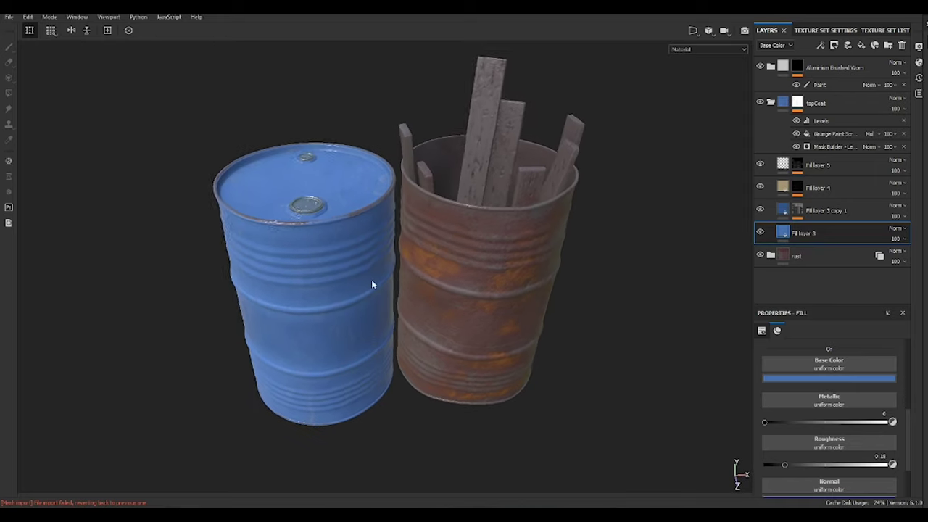
alt+right_drag(371, 285, 630, 373)
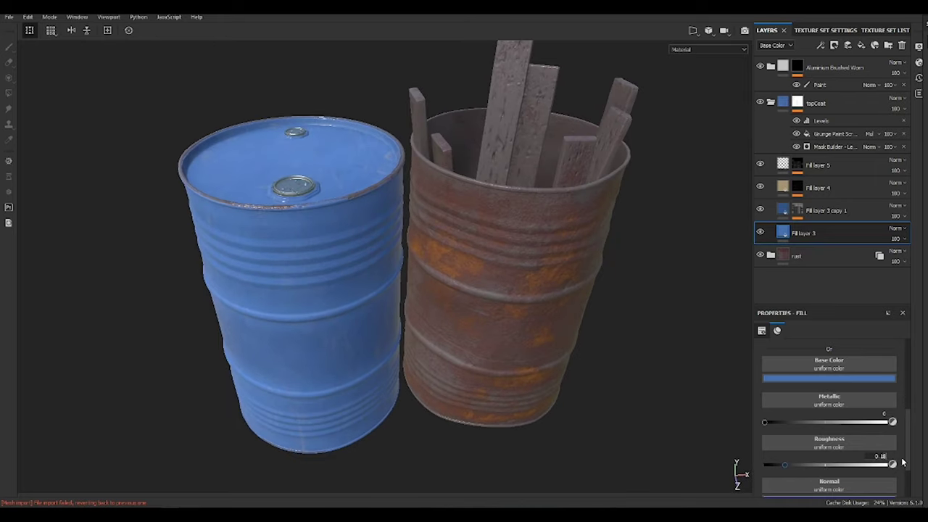
- Select Fill layer 3 copy 1, then Fill layer 4, and look down into the rusty barrel
click(798, 214)
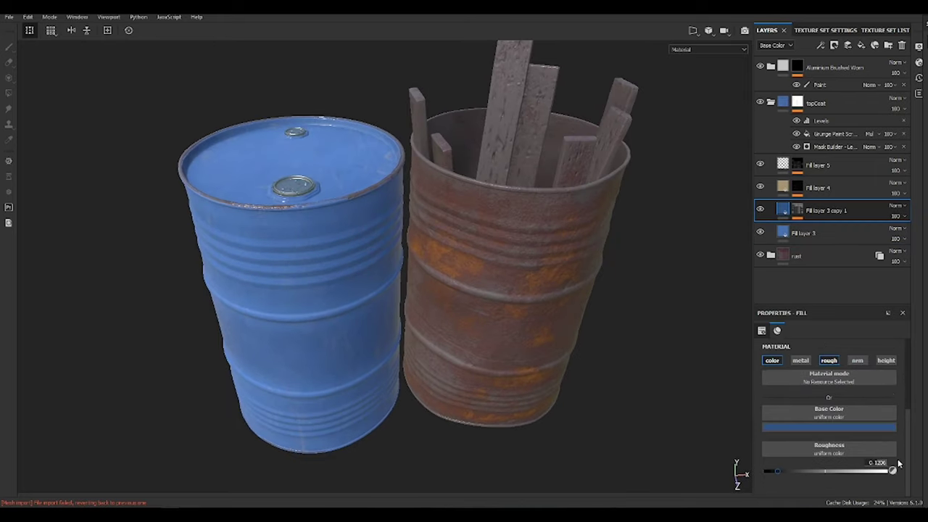
alt+drag(374, 422, 283, 326)
click(774, 190)
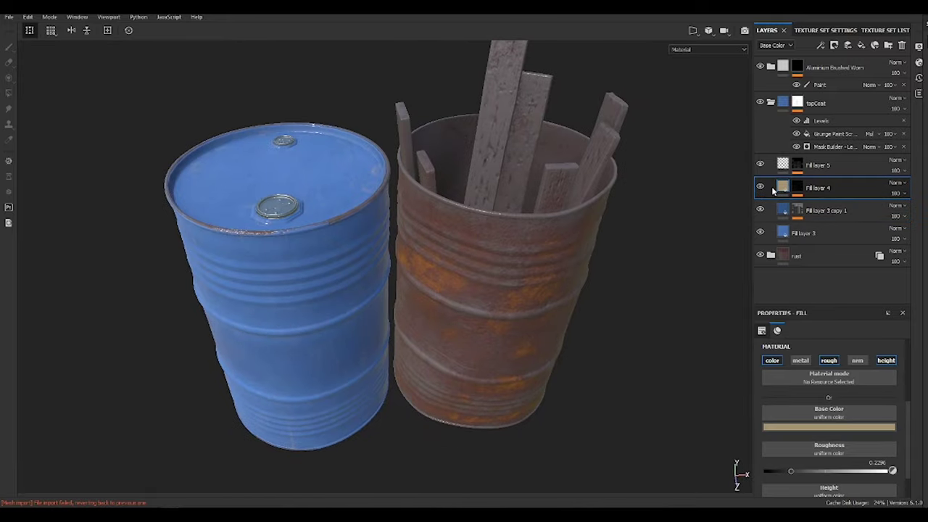
mouse_move(342, 304)
alt+mouse_down()
mouse_move(439, 221)
mouse_move(432, 284)
alt+mouse_up()
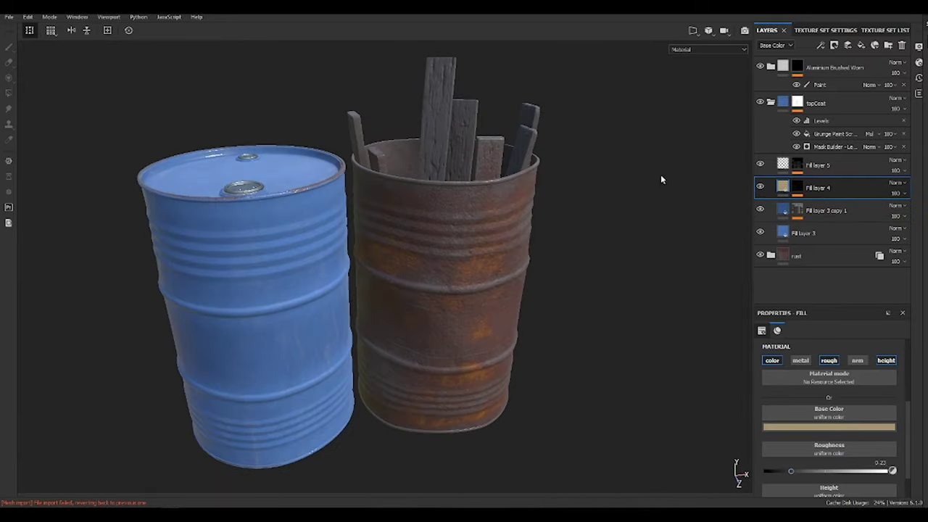
alt+drag(661, 175, 510, 242)
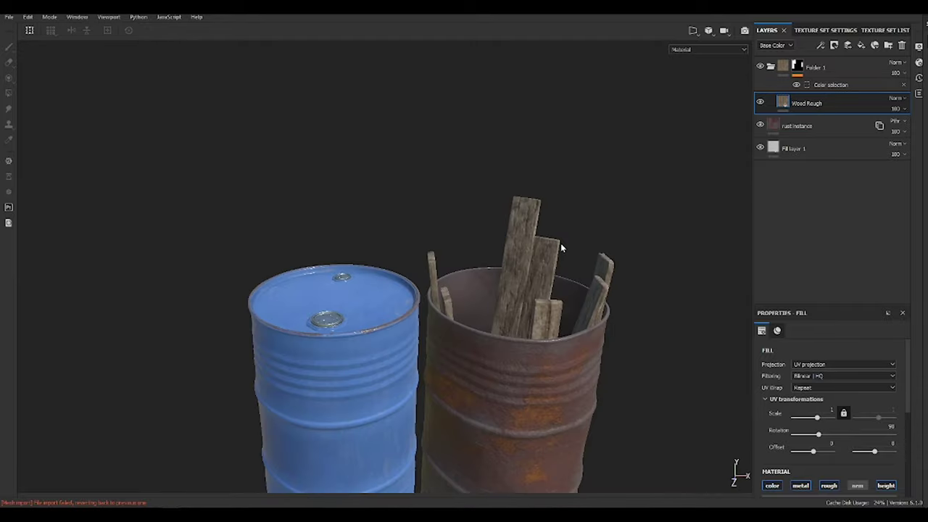
- Switch the Wood Rough fill to tri-planar projection and save the project
click(841, 364)
click(818, 376)
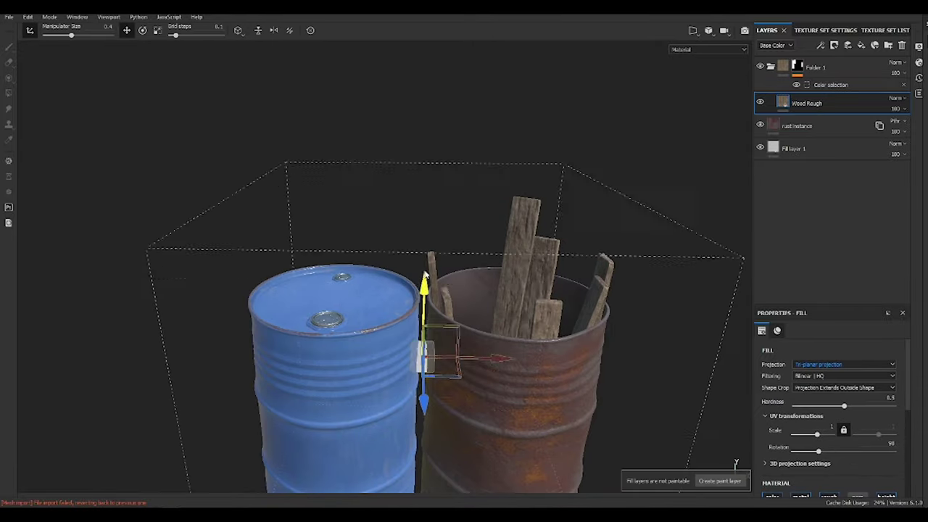
mouse_move(481, 296)
alt+mouse_down()
mouse_move(591, 176)
mouse_move(532, 256)
mouse_move(379, 354)
mouse_move(516, 266)
alt+mouse_up()
scroll(533, 257, down, 5)
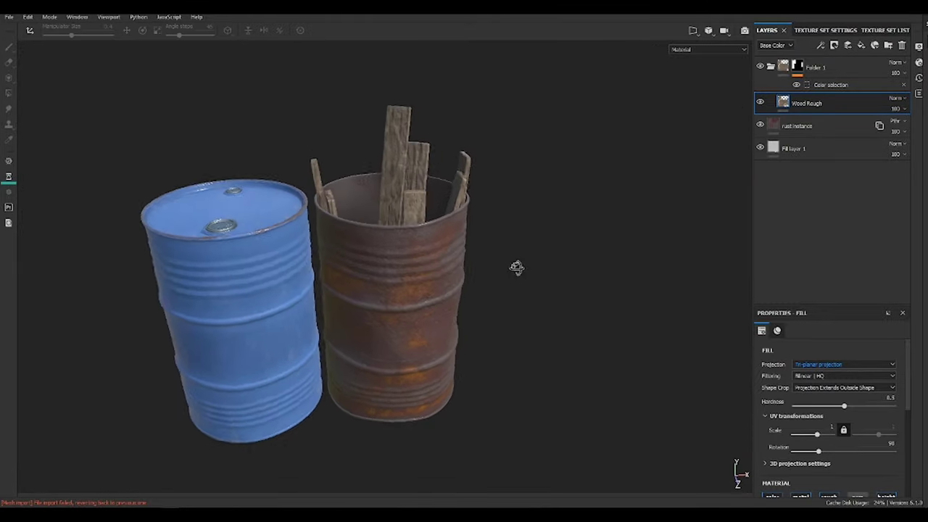
scroll(511, 252, up, 5)
key(ctrl+s)
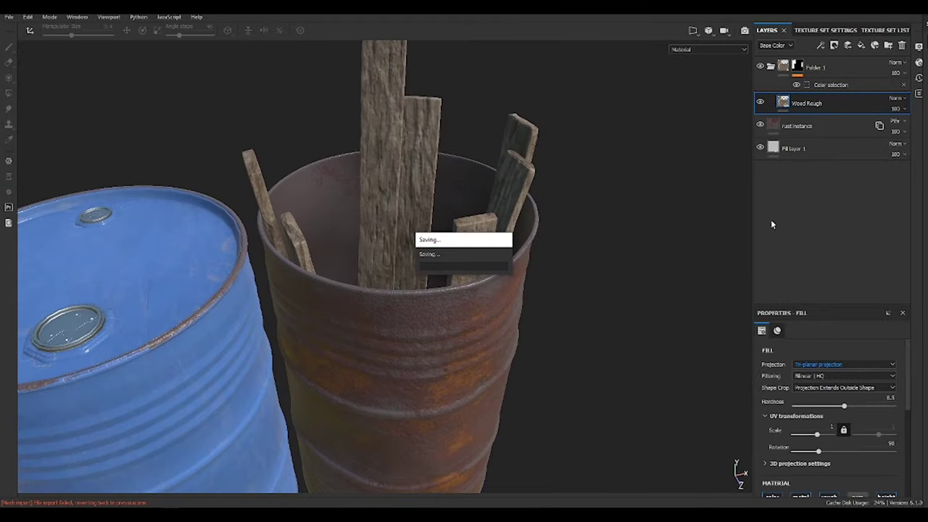
- Darken the planks' wood colour
scroll(834, 406, down, 5)
click(844, 396)
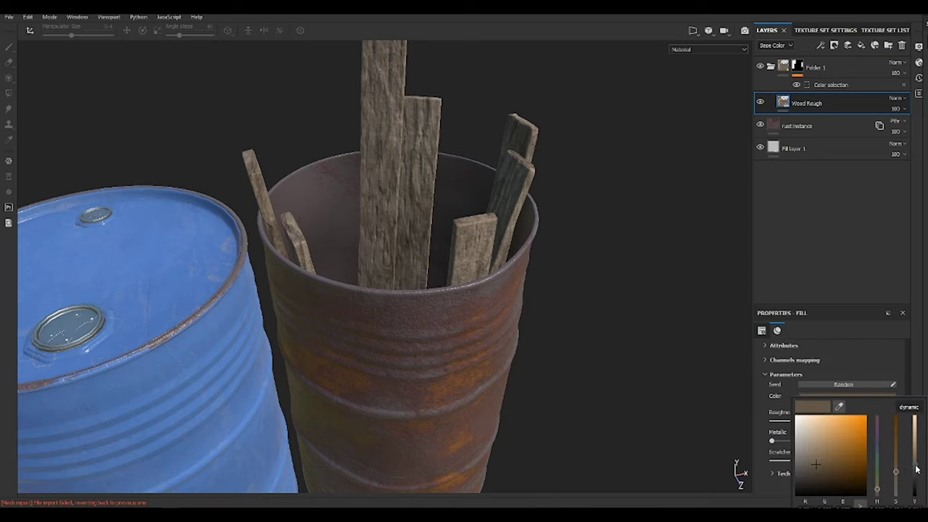
mouse_move(916, 467)
mouse_down()
mouse_move(917, 480)
mouse_move(906, 473)
mouse_up()
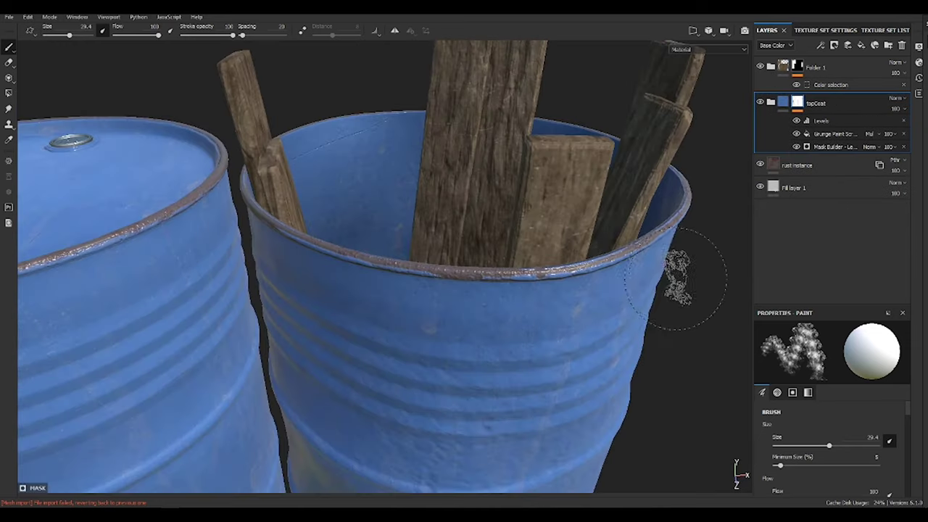
- Darken the base colours of Fill layer 3, Fill layer 3 copy 1 and Fill layer 4
right_click(798, 102)
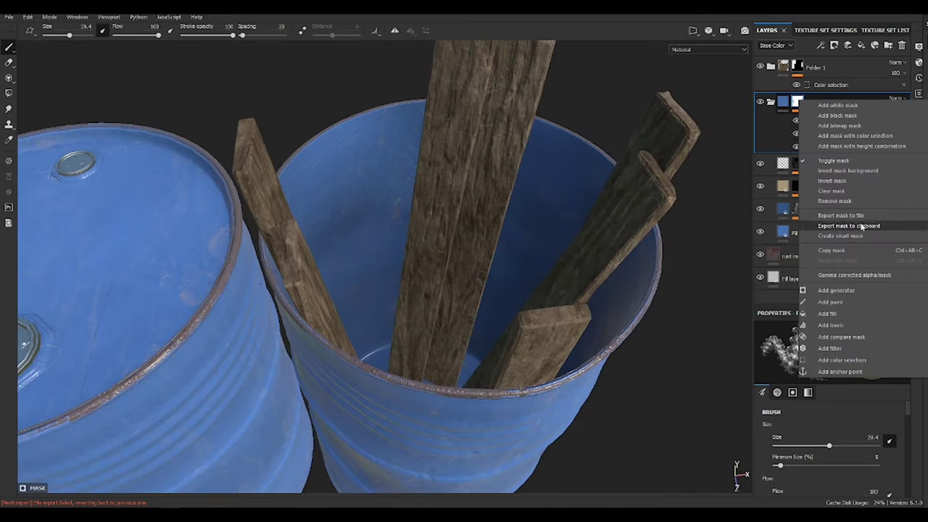
click(802, 194)
click(828, 428)
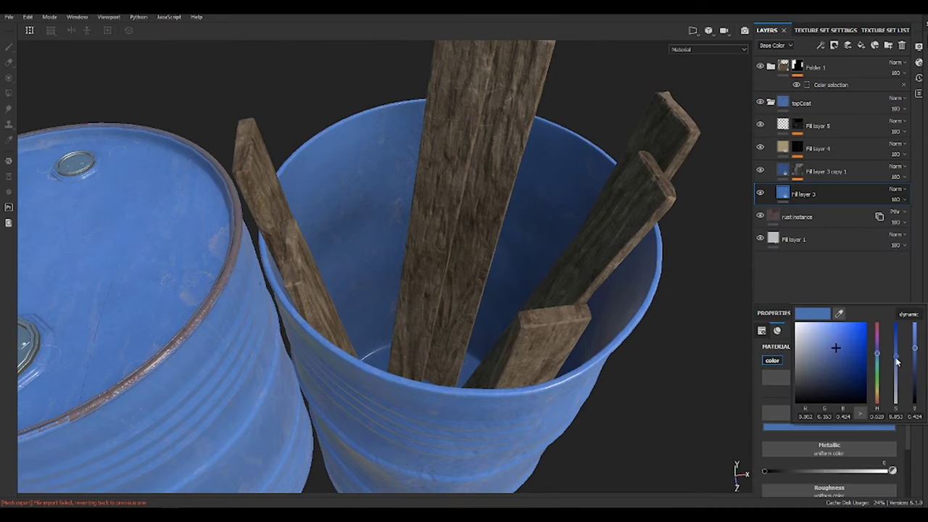
drag(915, 348, 918, 369)
click(802, 171)
click(828, 427)
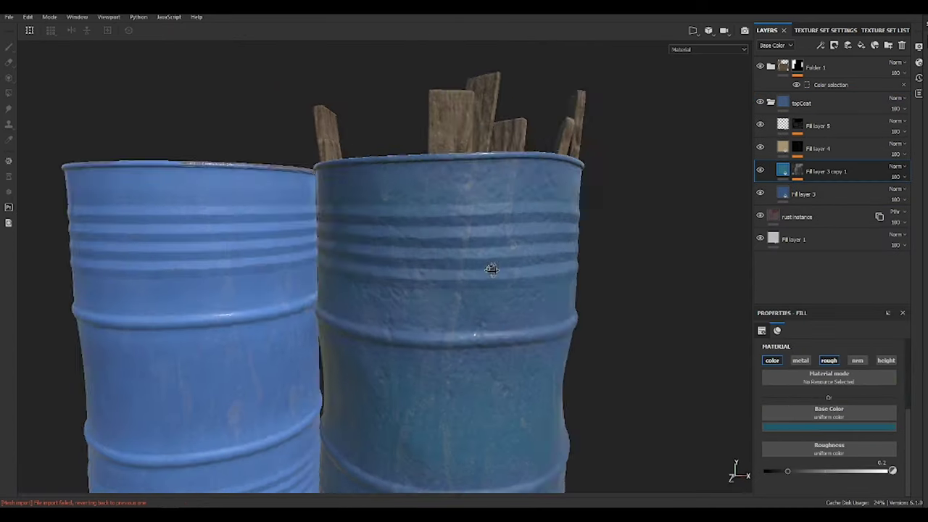
alt+drag(492, 269, 543, 258)
click(817, 148)
click(828, 427)
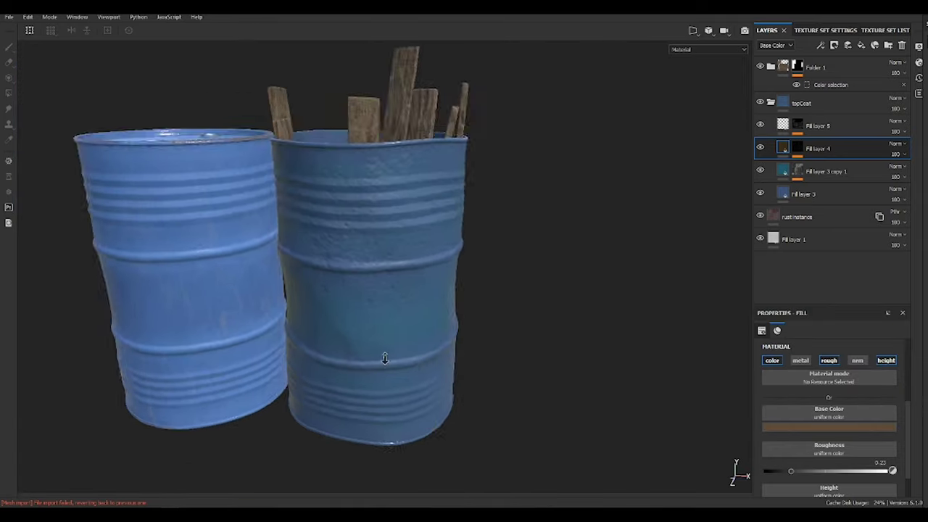
- Review each topCoat layer, including Fill layer 5's roughness, then view both barrels side by side
scroll(473, 257, up, 5)
click(802, 193)
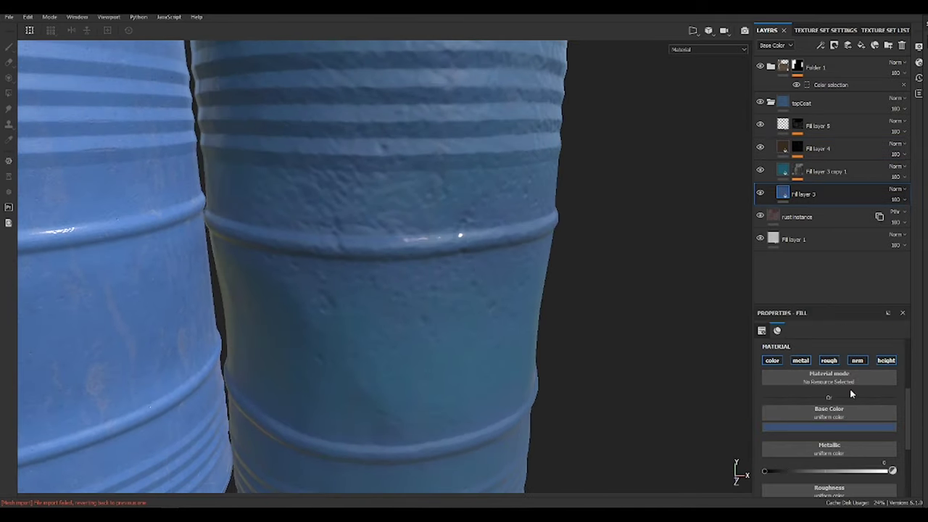
scroll(851, 394, down, 2)
click(824, 171)
click(817, 148)
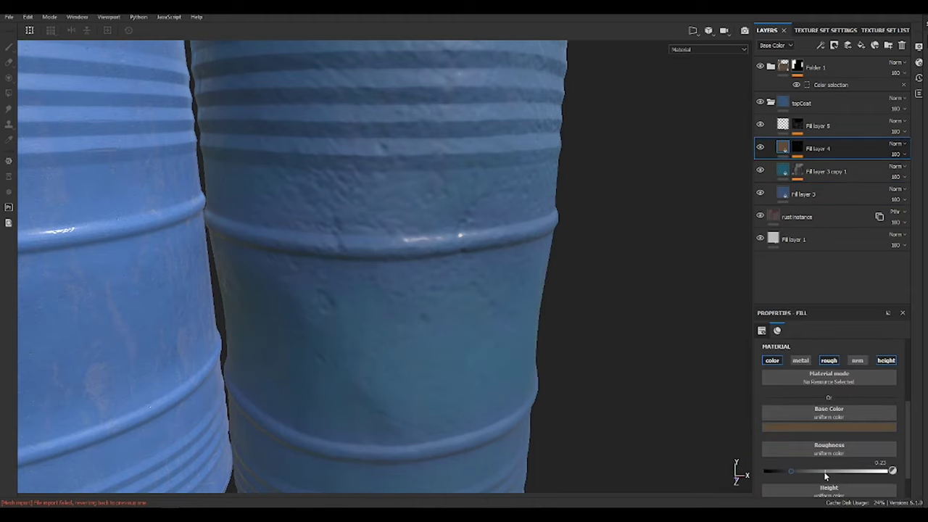
click(774, 129)
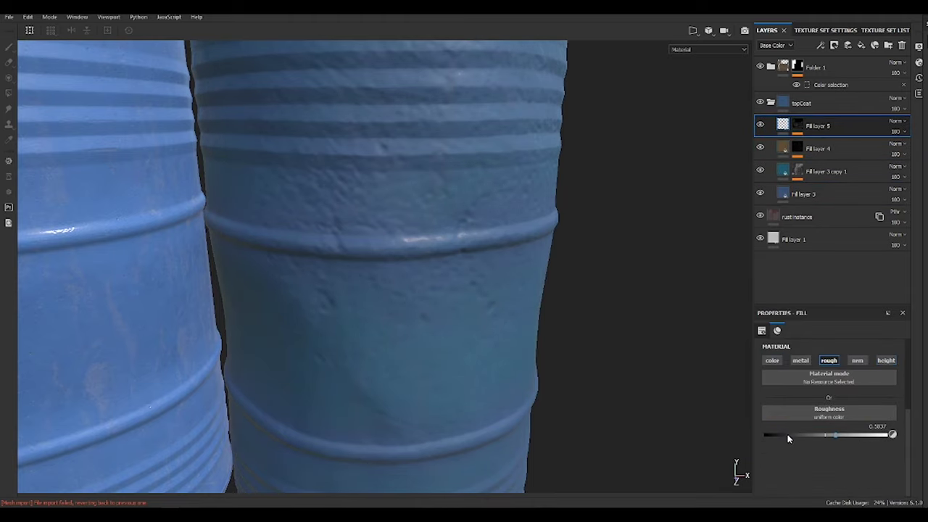
click(770, 103)
scroll(683, 135, down, 5)
alt+drag(684, 135, 331, 242)
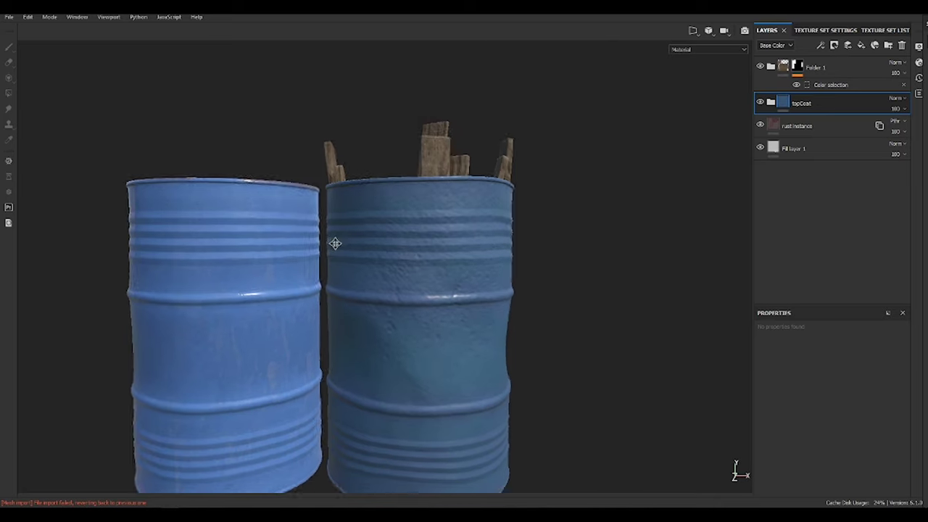
- Give topCoat a black mask filled with Grunge Map 009, projected tri-planar
click(834, 44)
click(859, 69)
click(819, 45)
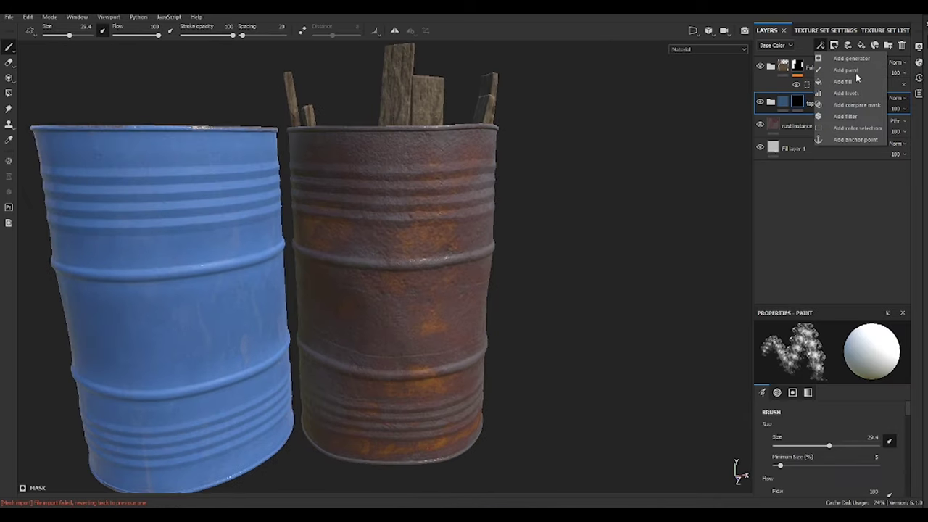
click(861, 86)
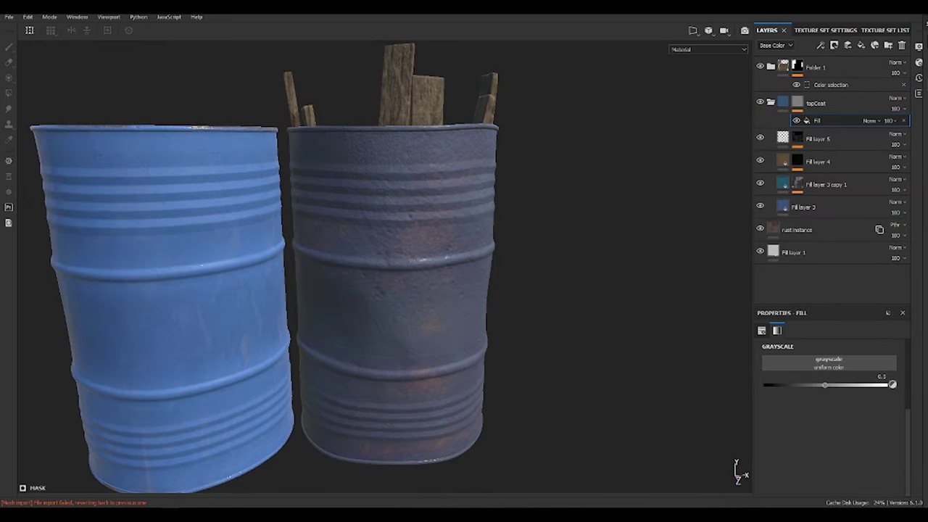
drag(825, 392, 828, 362)
alt+click(797, 102)
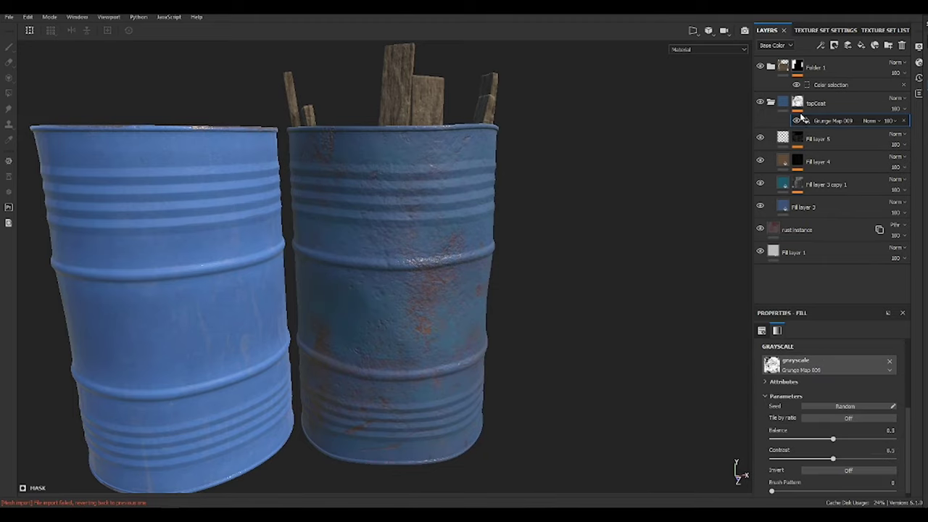
click(823, 121)
click(833, 364)
click(830, 374)
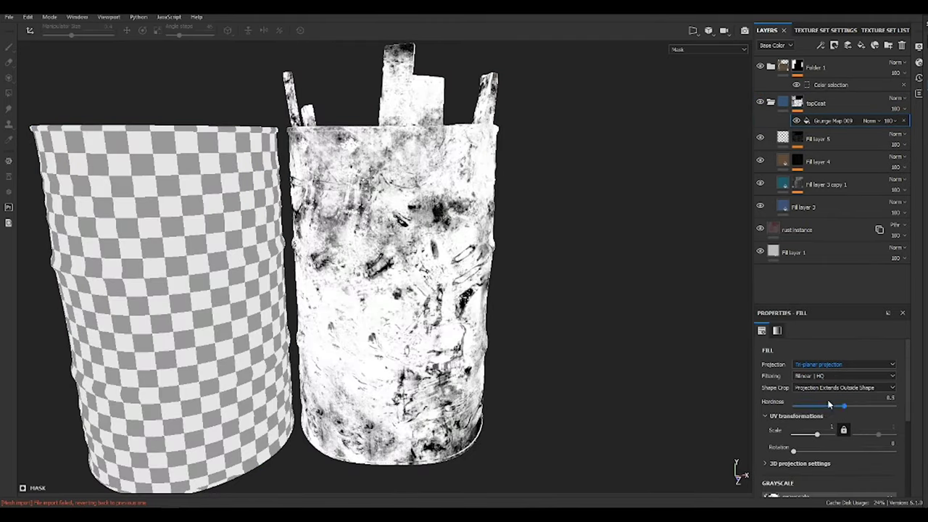
scroll(605, 369, up, 2)
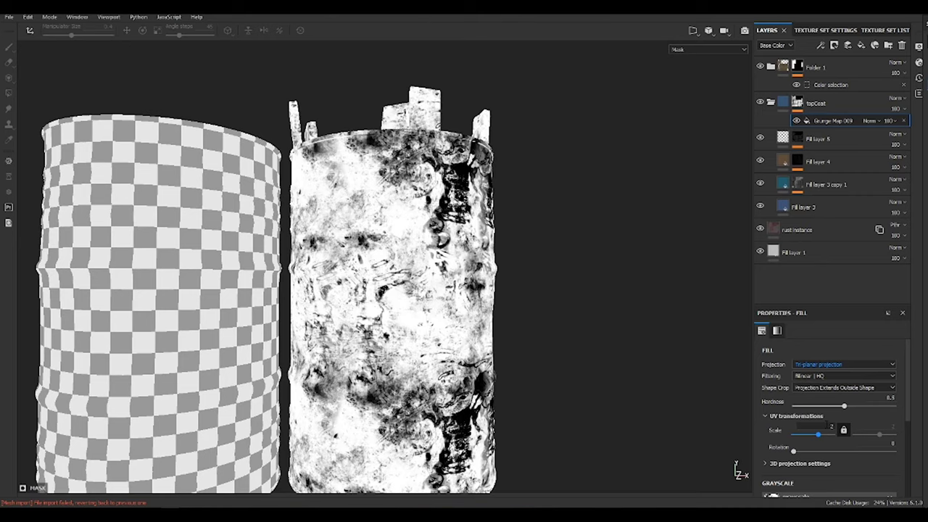
alt+drag(500, 239, 545, 292)
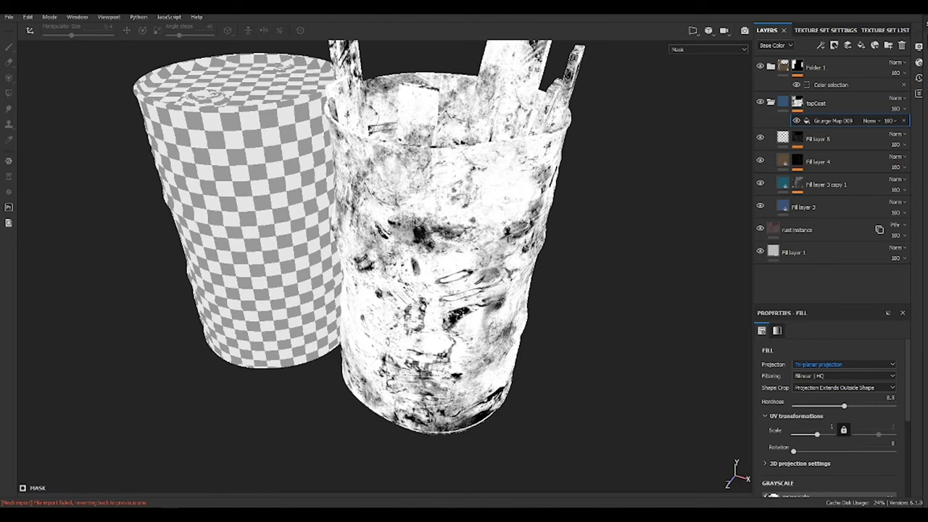
- Add a Mask Editor above Grunge Map 009 in the topCoat mask and frame both barrels
click(811, 112)
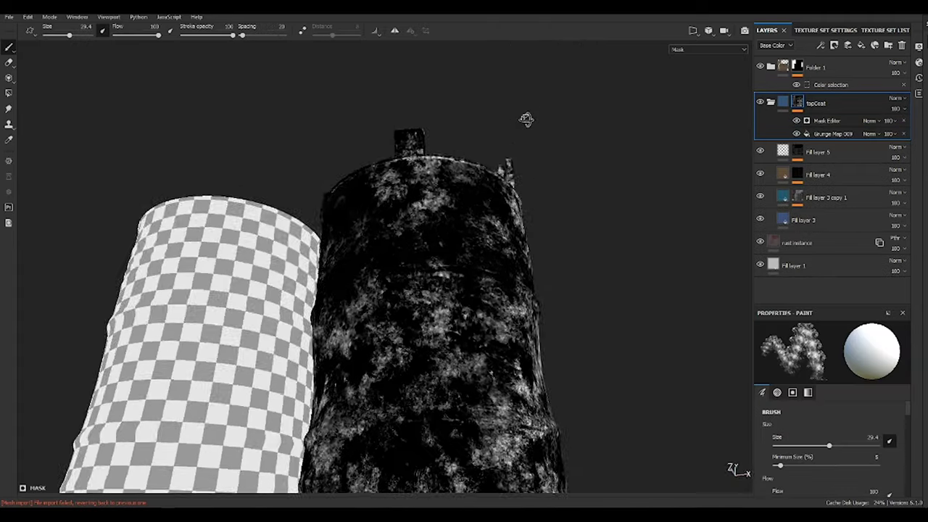
mouse_move(524, 118)
alt+mouse_down()
mouse_move(594, 248)
mouse_move(520, 103)
mouse_move(570, 260)
mouse_move(534, 196)
mouse_move(419, 80)
alt+mouse_up()
mouse_move(292, 281)
alt+mouse_down()
mouse_move(492, 217)
mouse_move(596, 171)
mouse_move(597, 225)
mouse_move(507, 116)
alt+mouse_up()
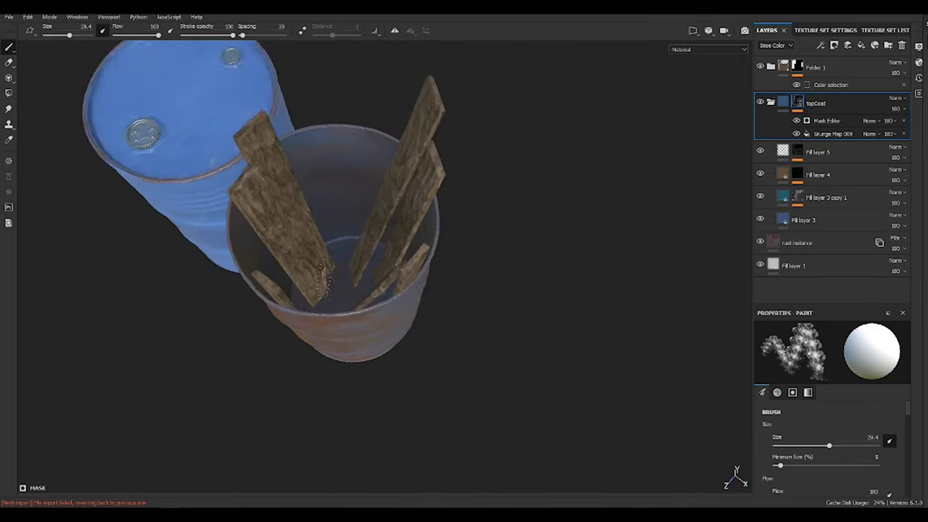
alt+right_drag(508, 115, 449, 87)
key(f)
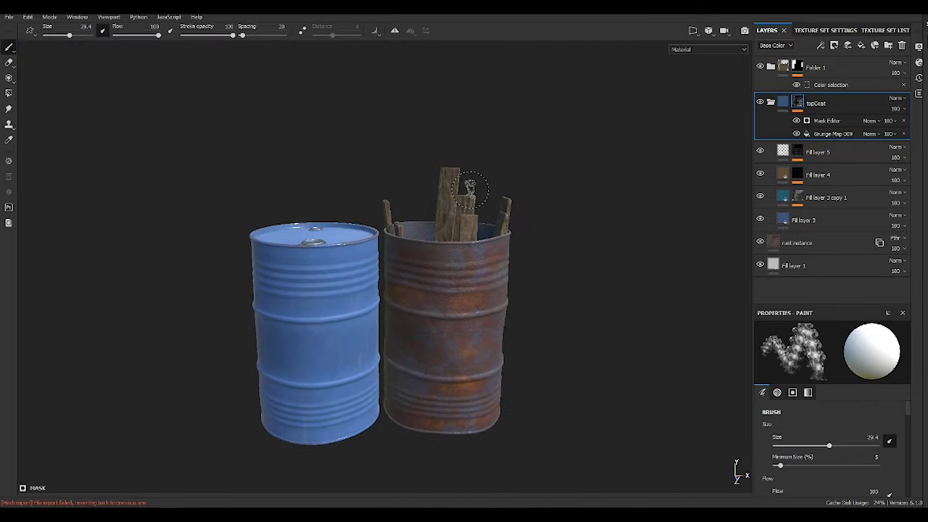